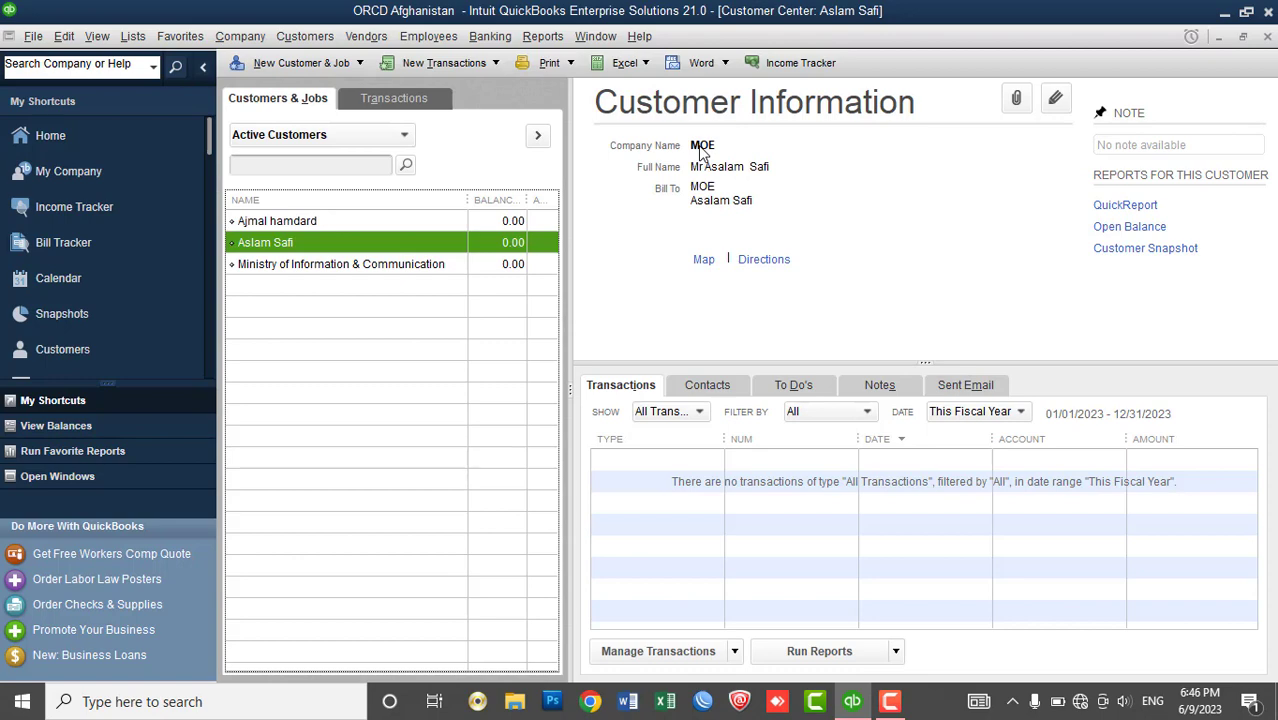
{"action": "left_click", "coordinate": [393, 268]}
{"action": "left_click", "coordinate": [362, 246]}
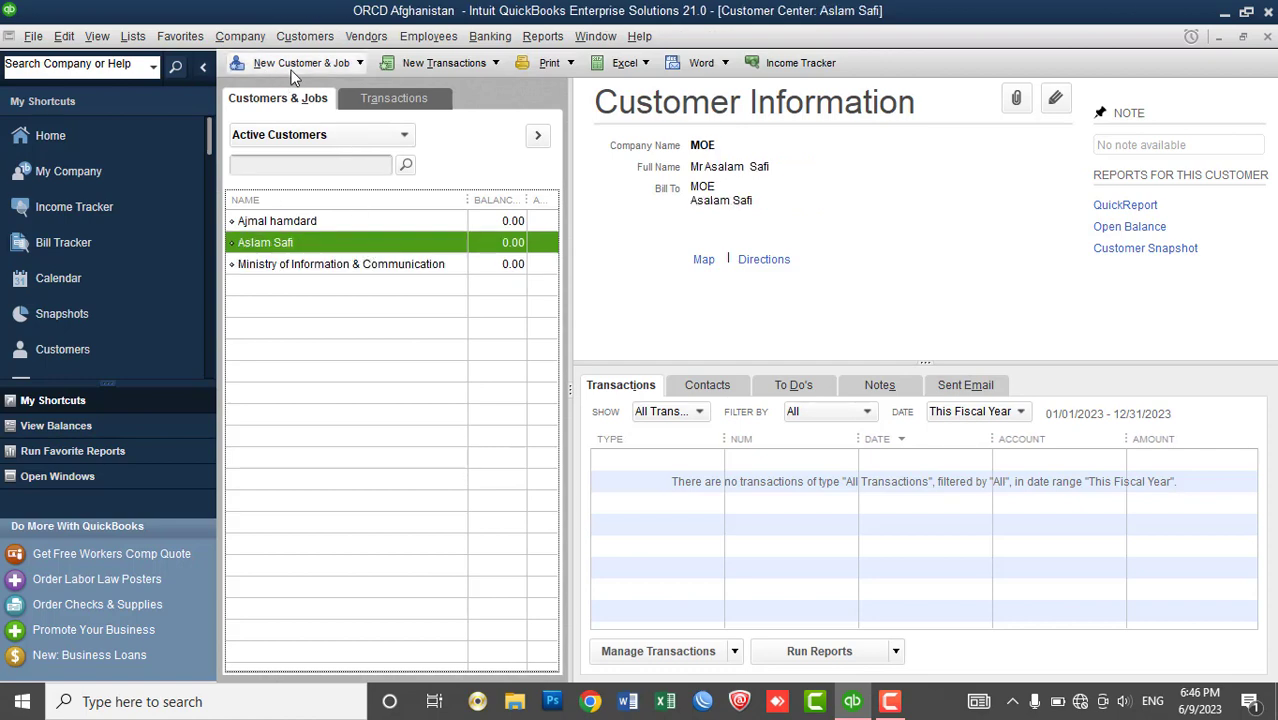
{"action": "left_click", "coordinate": [337, 69]}
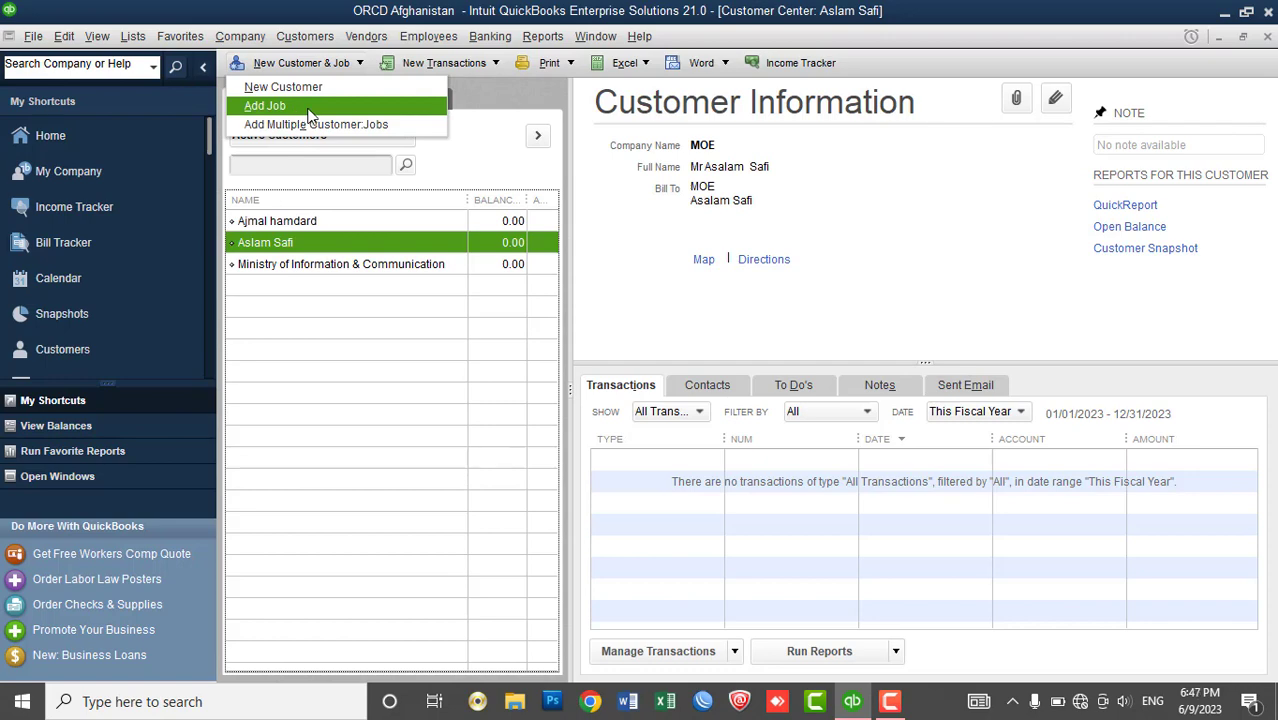
{"action": "right_click", "coordinate": [356, 240]}
{"action": "right_click", "coordinate": [356, 240]}
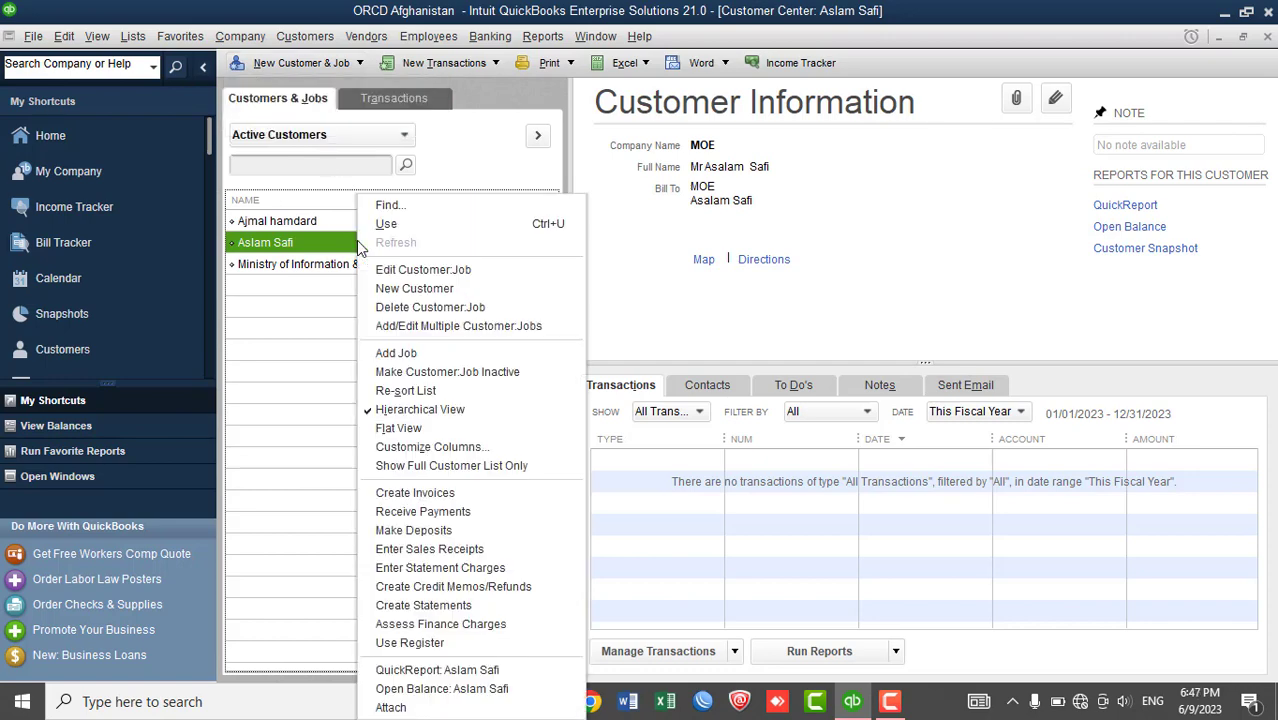
{"action": "left_click", "coordinate": [340, 68]}
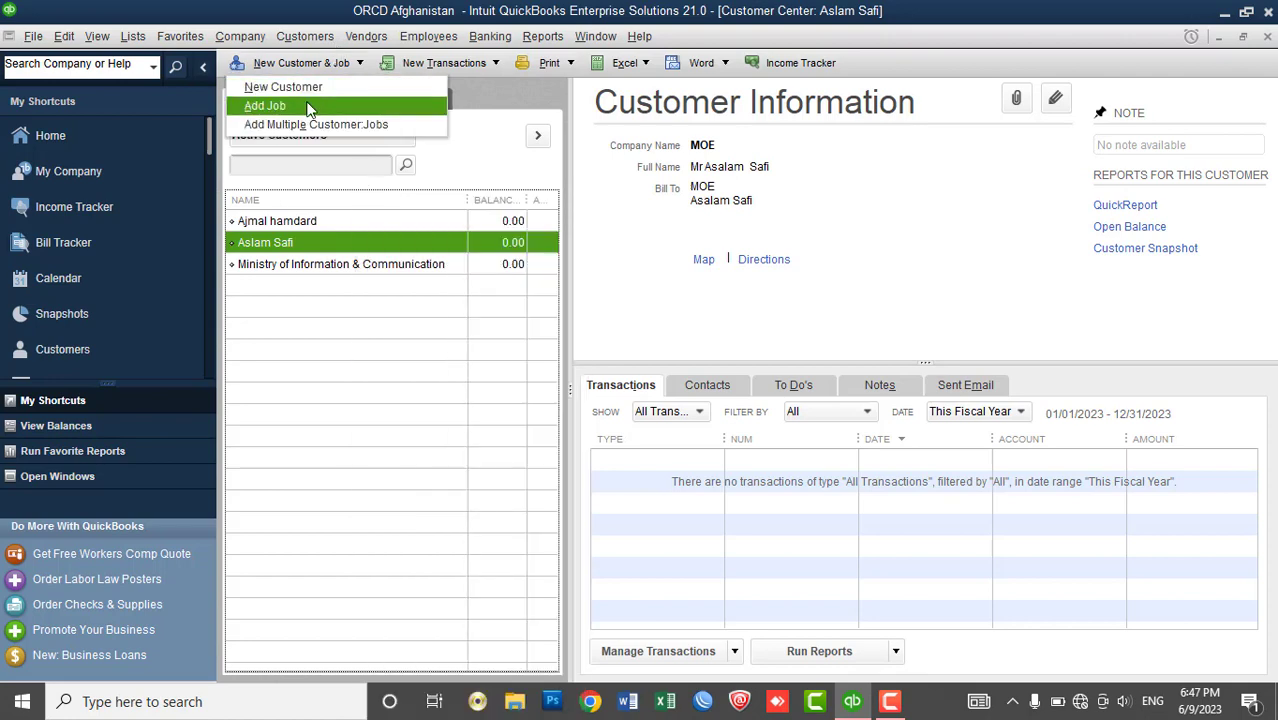
{"action": "left_click", "coordinate": [297, 238]}
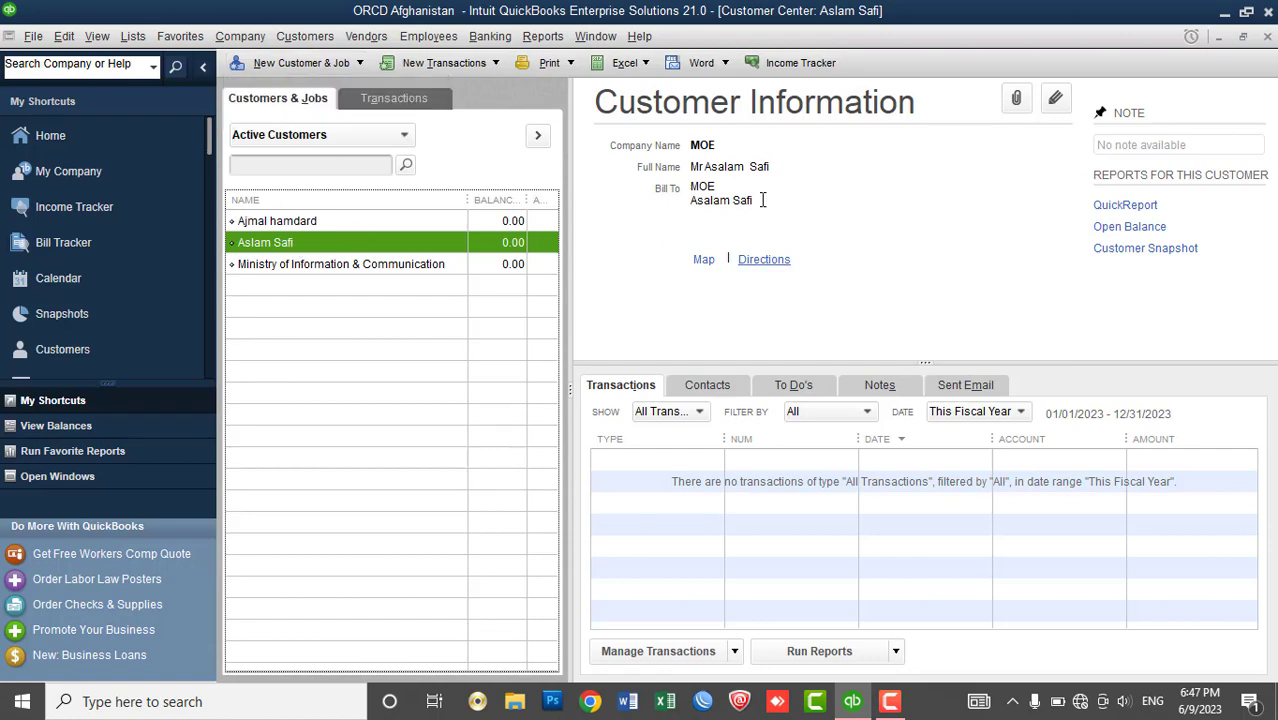
- Inspect the job information in the MOE customer's record and close the record without changes
{"action": "double_click", "coordinate": [318, 250]}
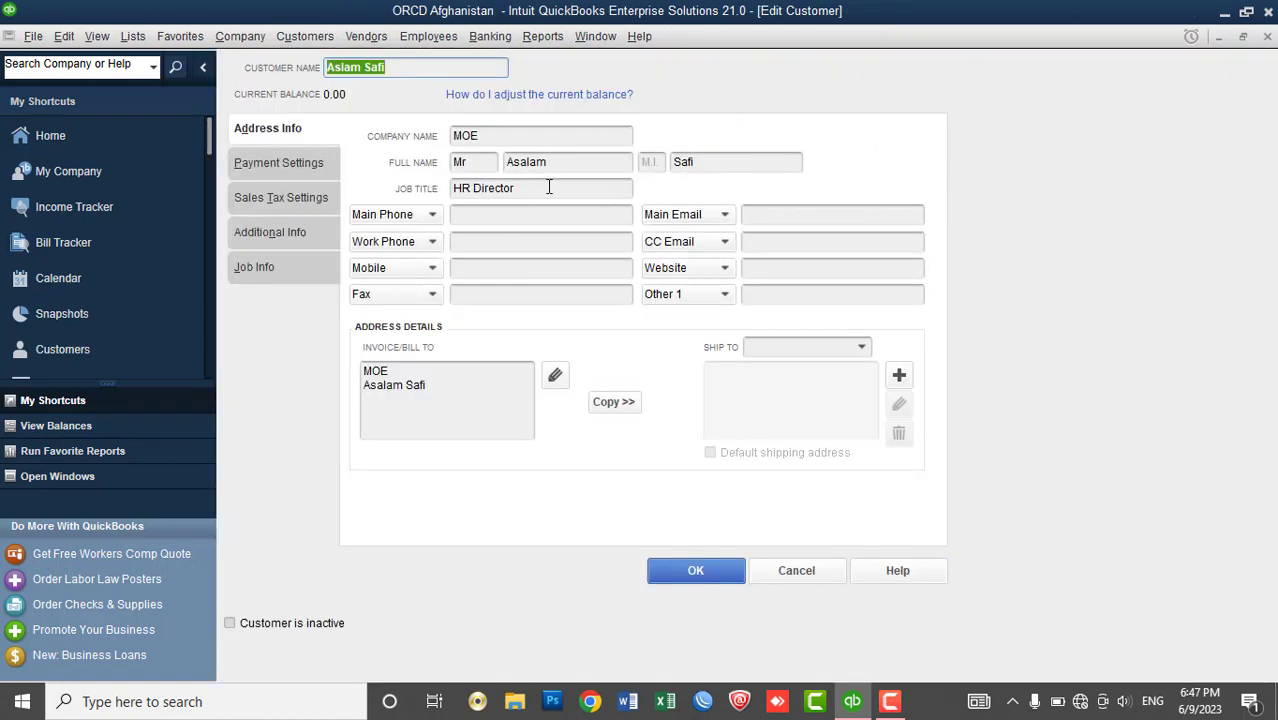
{"action": "left_click", "coordinate": [300, 270]}
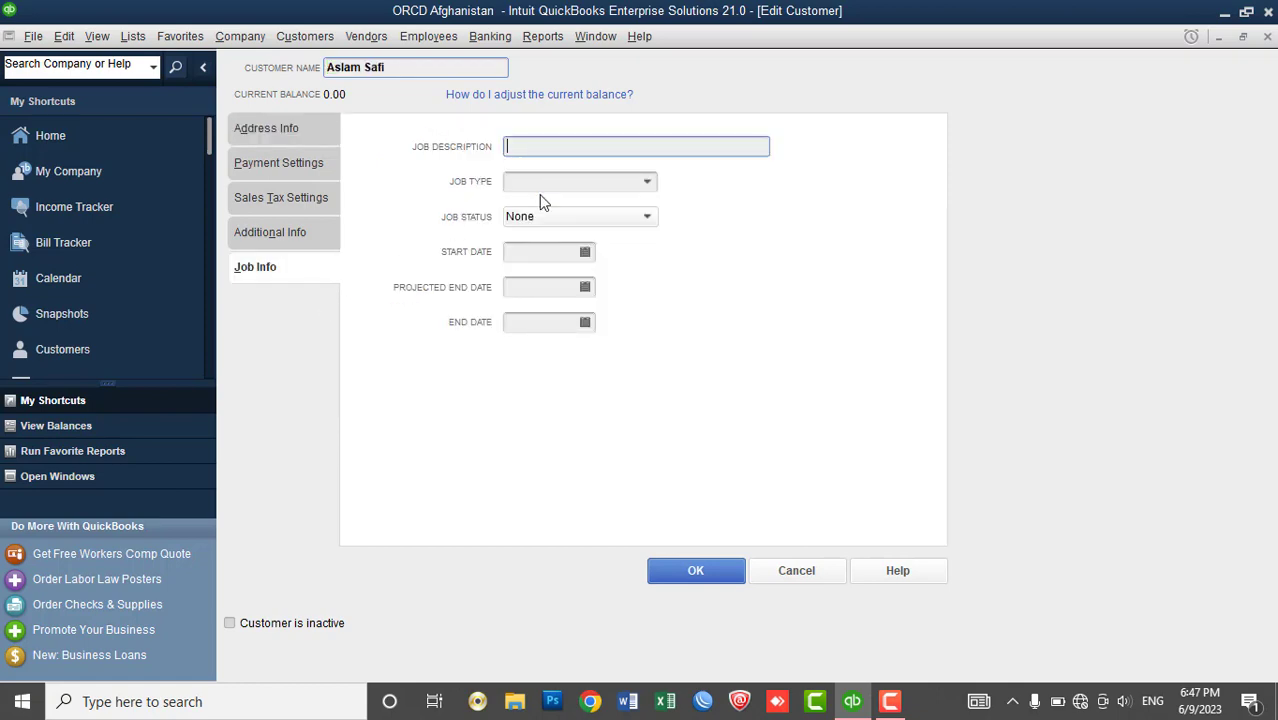
{"action": "left_click", "coordinate": [794, 575]}
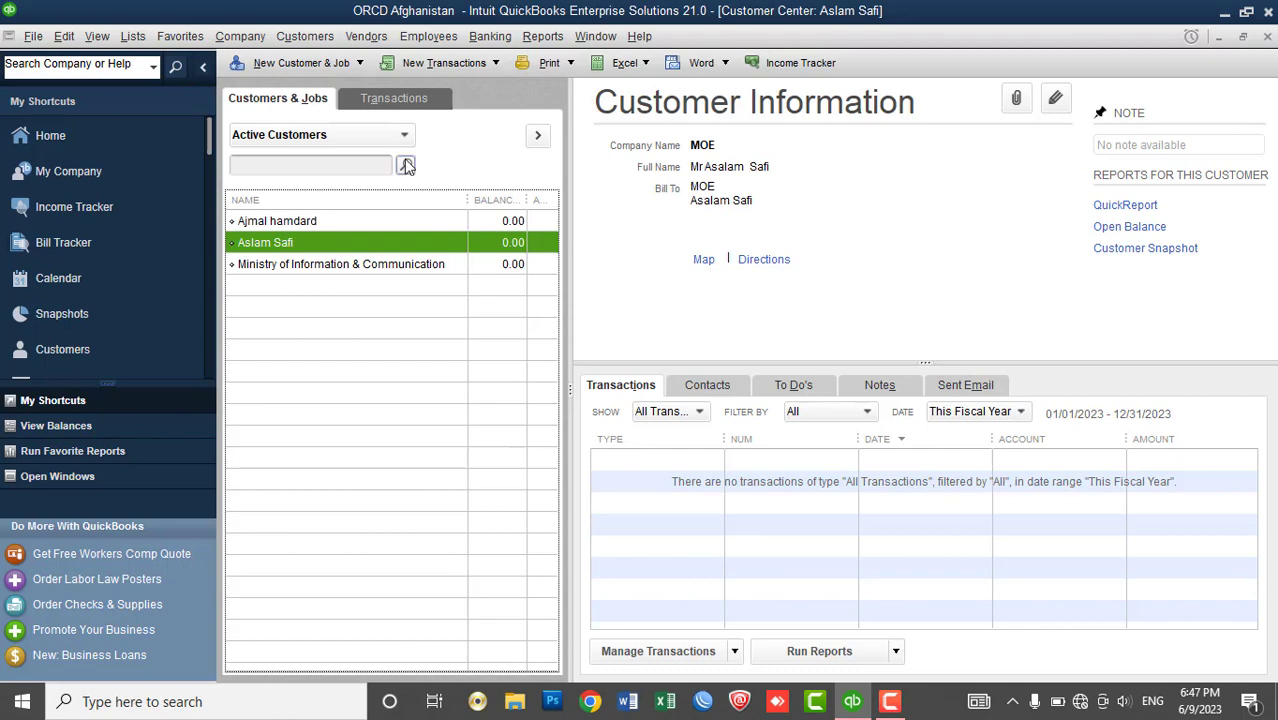
- Start a new job for the selected MOE customer and name it "QuickBooks Desktop training"
{"action": "left_click", "coordinate": [347, 72]}
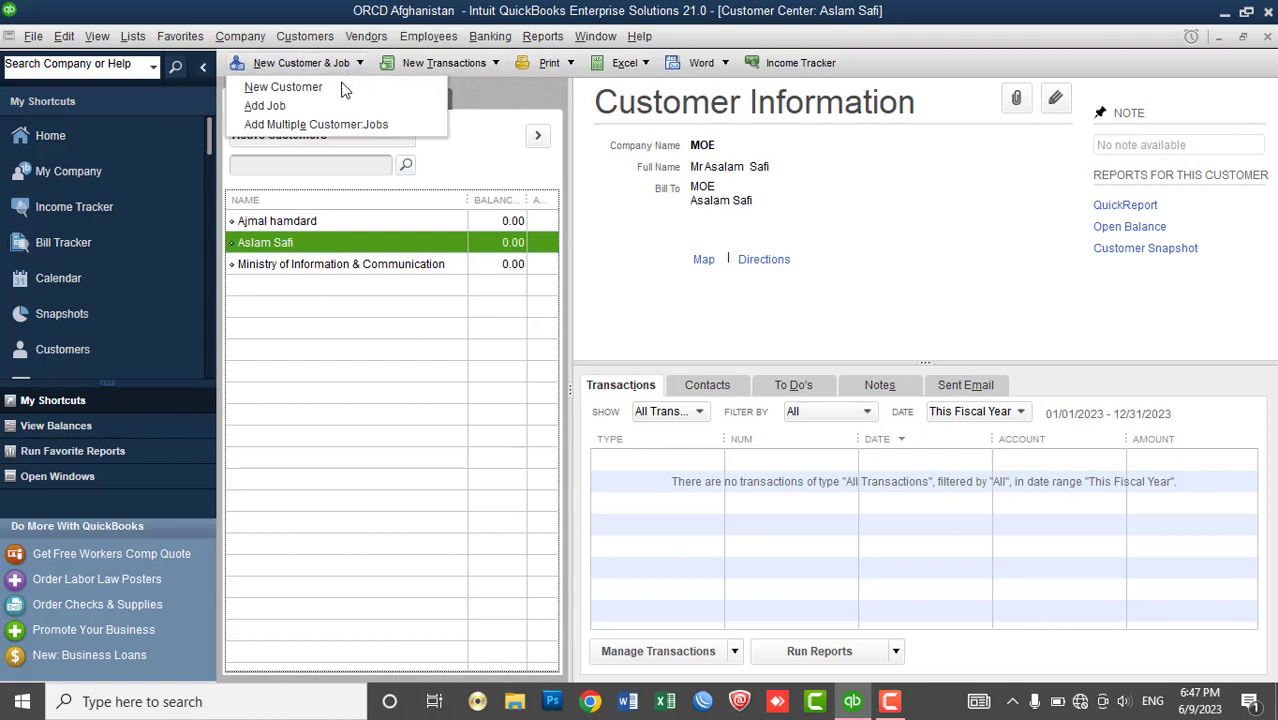
{"action": "left_click", "coordinate": [328, 104]}
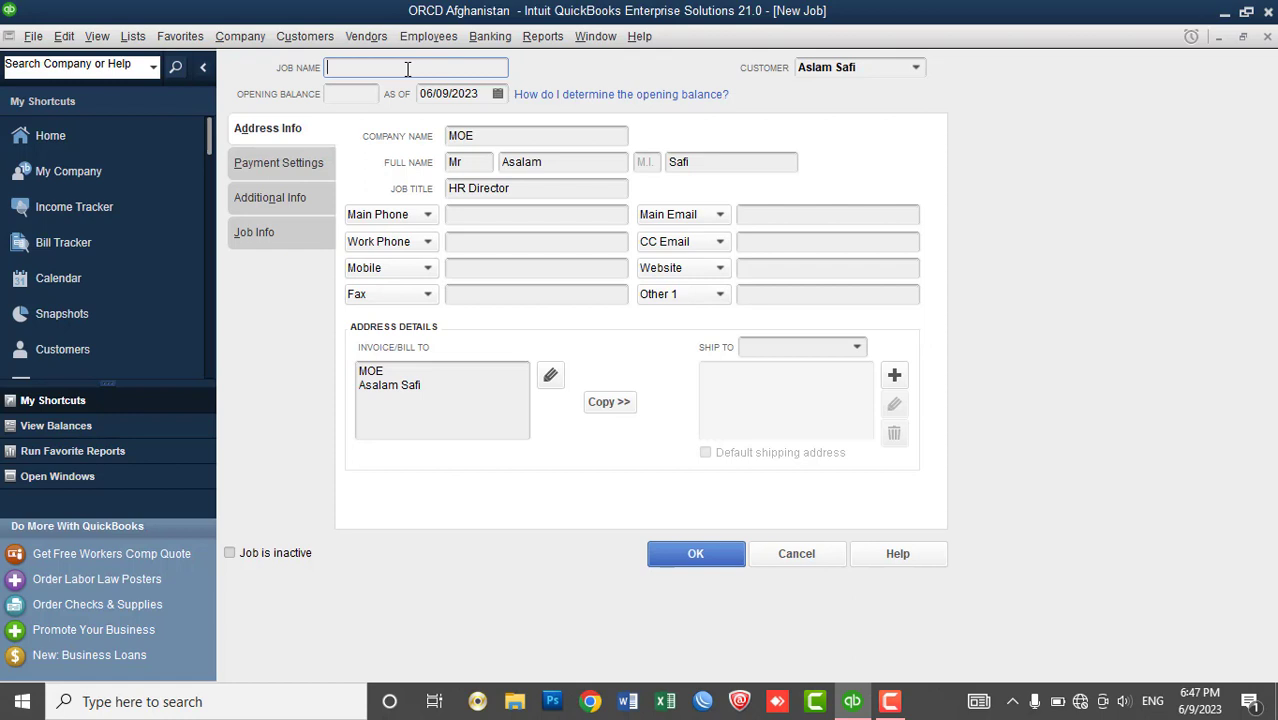
{"action": "type", "text": "QuickBooks Desktop training"}
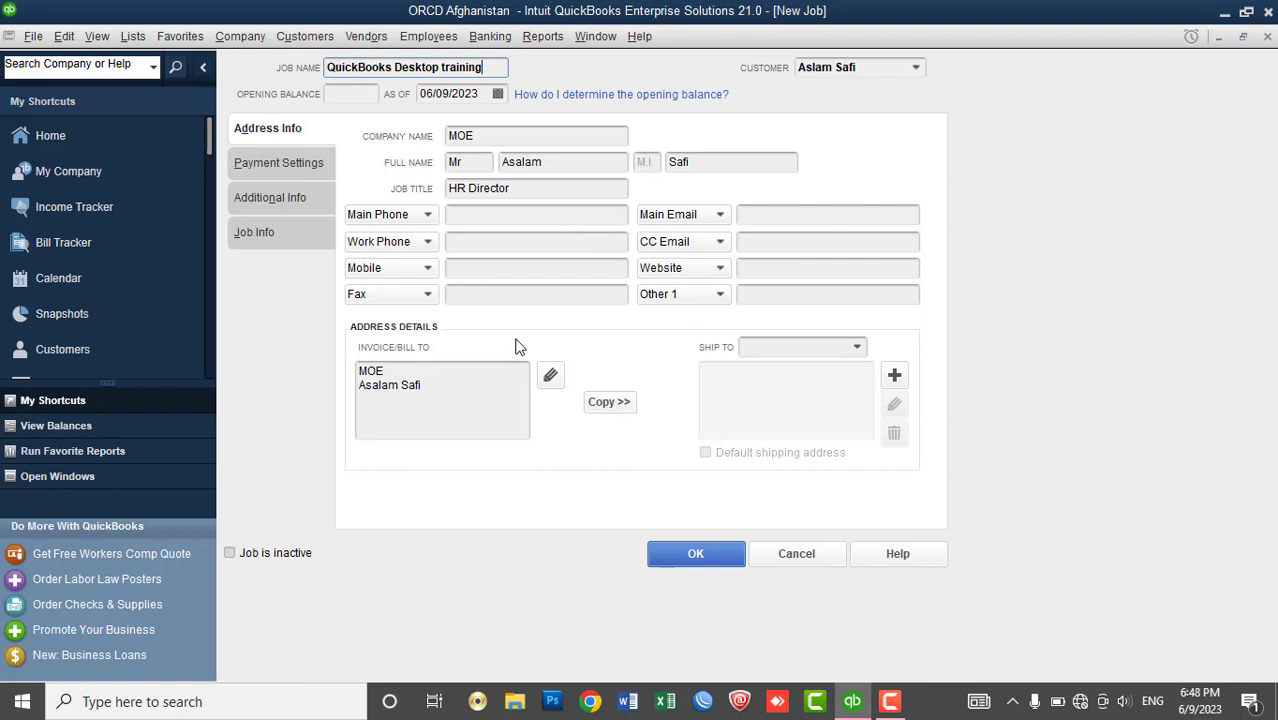
- Enter "QuickBooks training - Capacity Building" as the job description in the new job's job information
{"action": "left_click", "coordinate": [282, 237]}
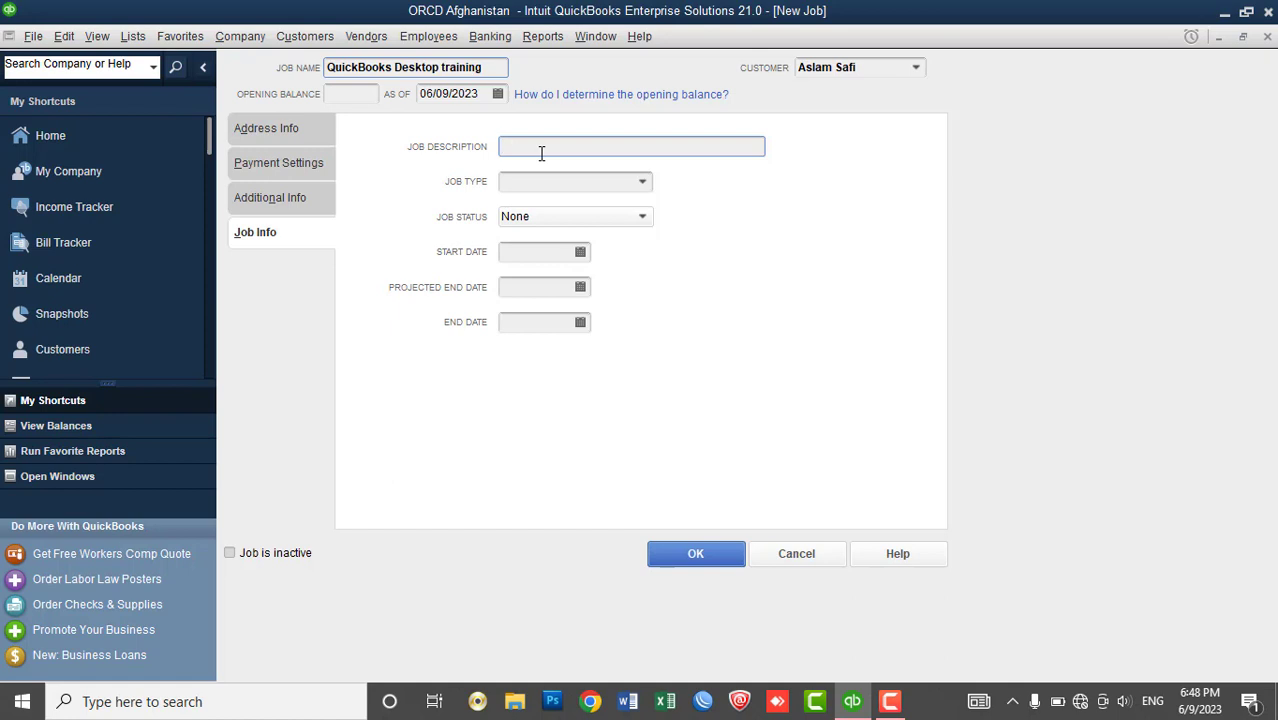
{"action": "type", "text": "Capacity Building - QuickBooks"}
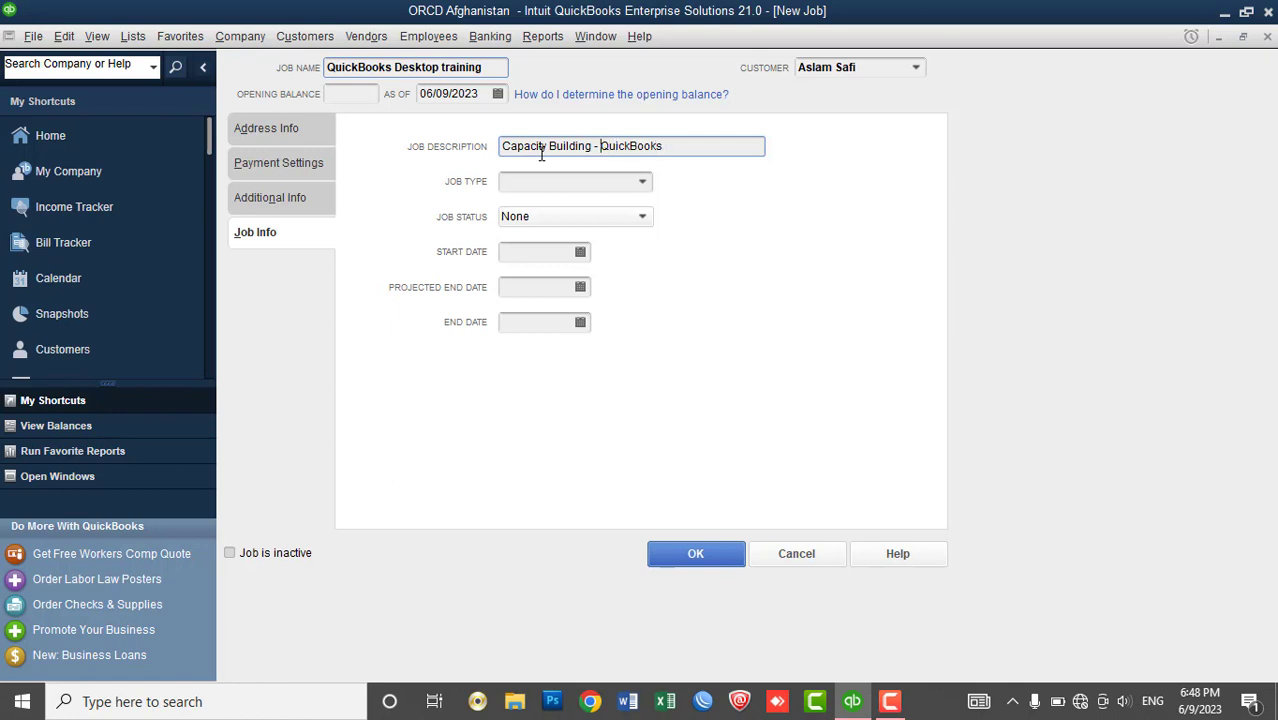
{"action": "key", "text": "BackSpace"}
{"action": "key", "text": "BackSpace"}
{"action": "key", "text": "BackSpace"}
{"action": "key", "text": "BackSpace"}
{"action": "key", "text": "BackSpace"}
{"action": "key", "text": "BackSpace"}
{"action": "key", "text": "BackSpace"}
{"action": "key", "text": "BackSpace"}
{"action": "key", "text": "BackSpace"}
{"action": "key", "text": "BackSpace"}
{"action": "key", "text": "BackSpace"}
{"action": "key", "text": "BackSpace"}
{"action": "key", "text": "BackSpace"}
{"action": "key", "text": "BackSpace"}
{"action": "key", "text": "BackSpace"}
{"action": "key", "text": "BackSpace"}
{"action": "key", "text": "BackSpace"}
{"action": "key", "text": "BackSpace"}
{"action": "key", "text": "BackSpace"}
{"action": "key", "text": "BackSpace"}
{"action": "key", "text": "Right"}
{"action": "key", "text": "Right"}
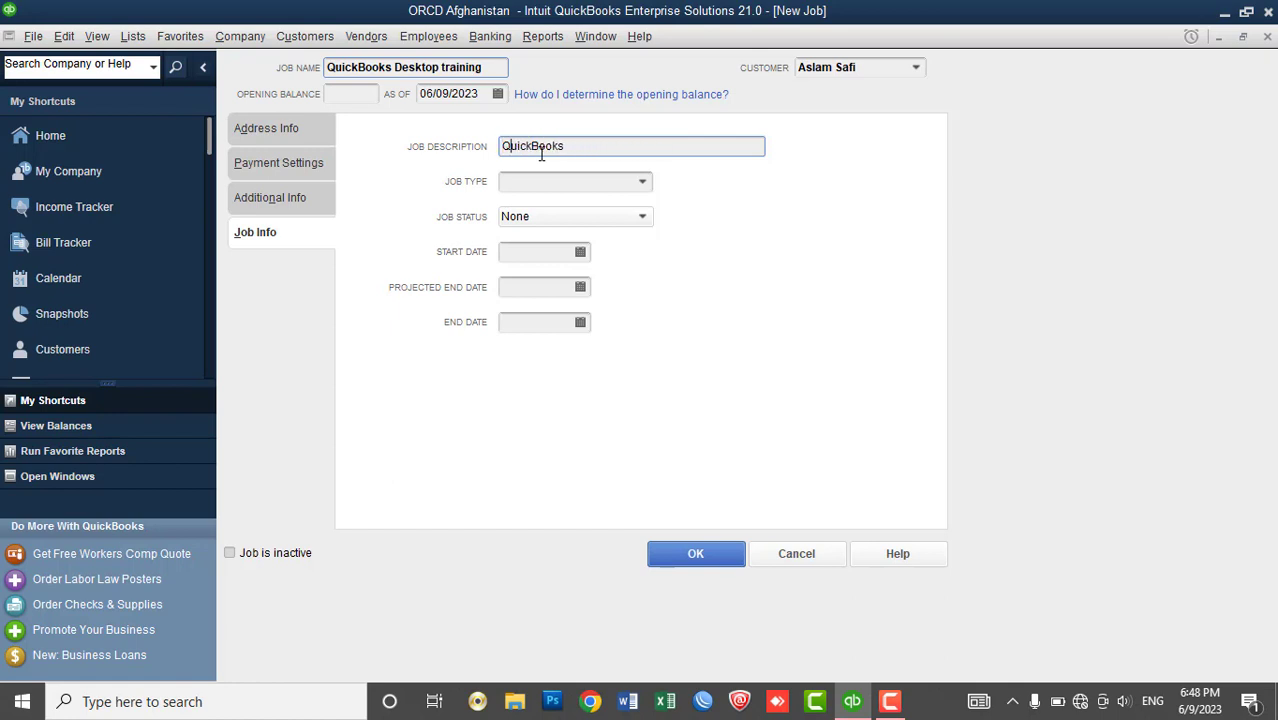
{"action": "type", "text": "training - Capacity Building"}
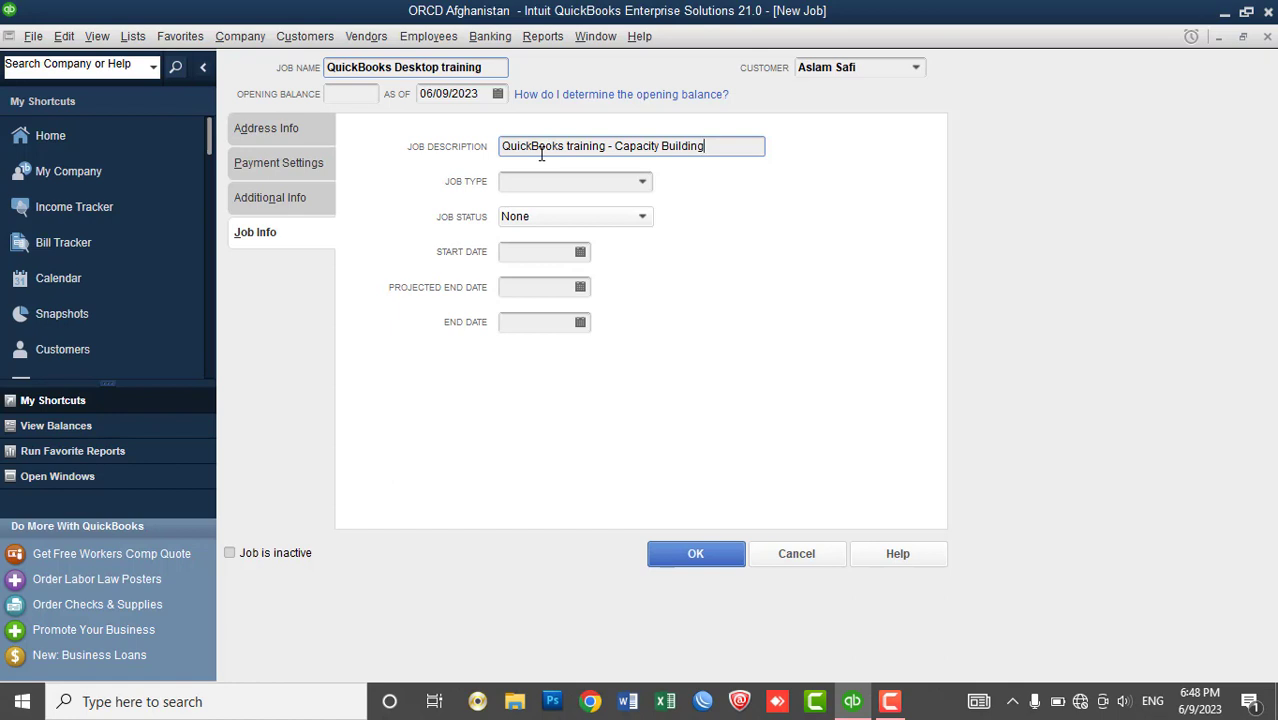
- Create a new job type named "Capacity building" and assign it to the job
{"action": "key", "text": "Tab"}
{"action": "left_click", "coordinate": [641, 185]}
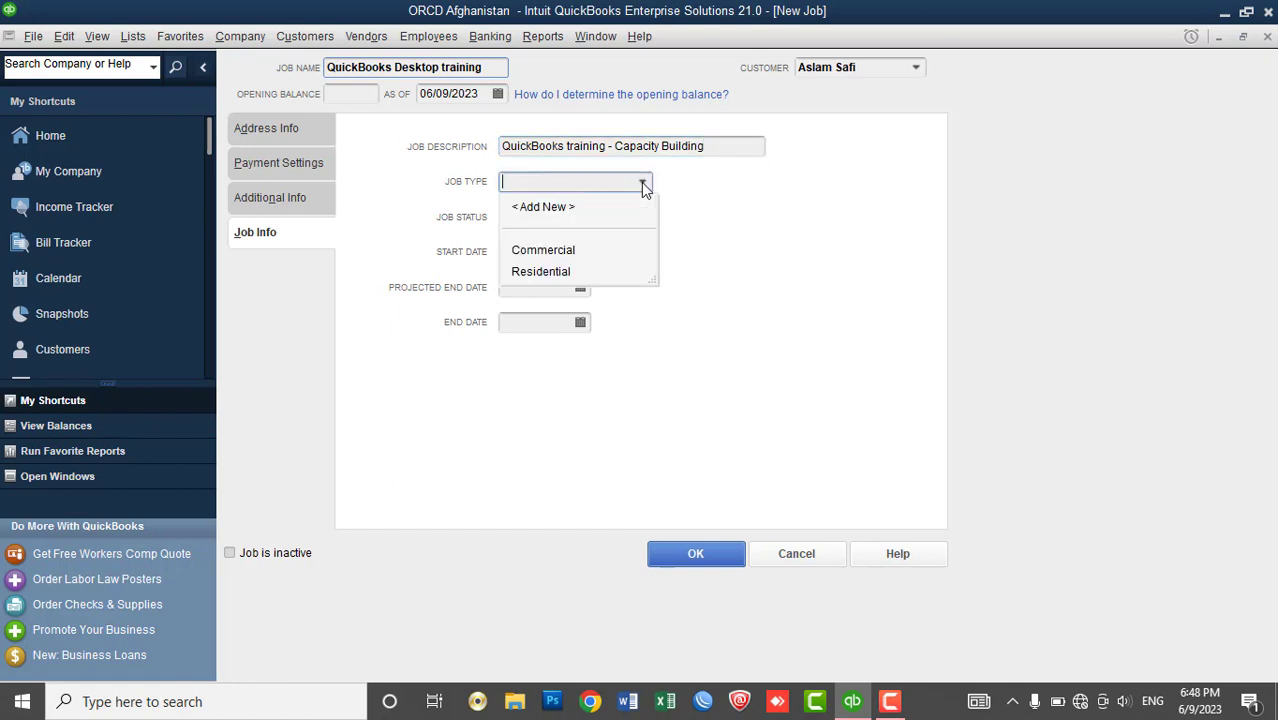
{"action": "left_click", "coordinate": [539, 210]}
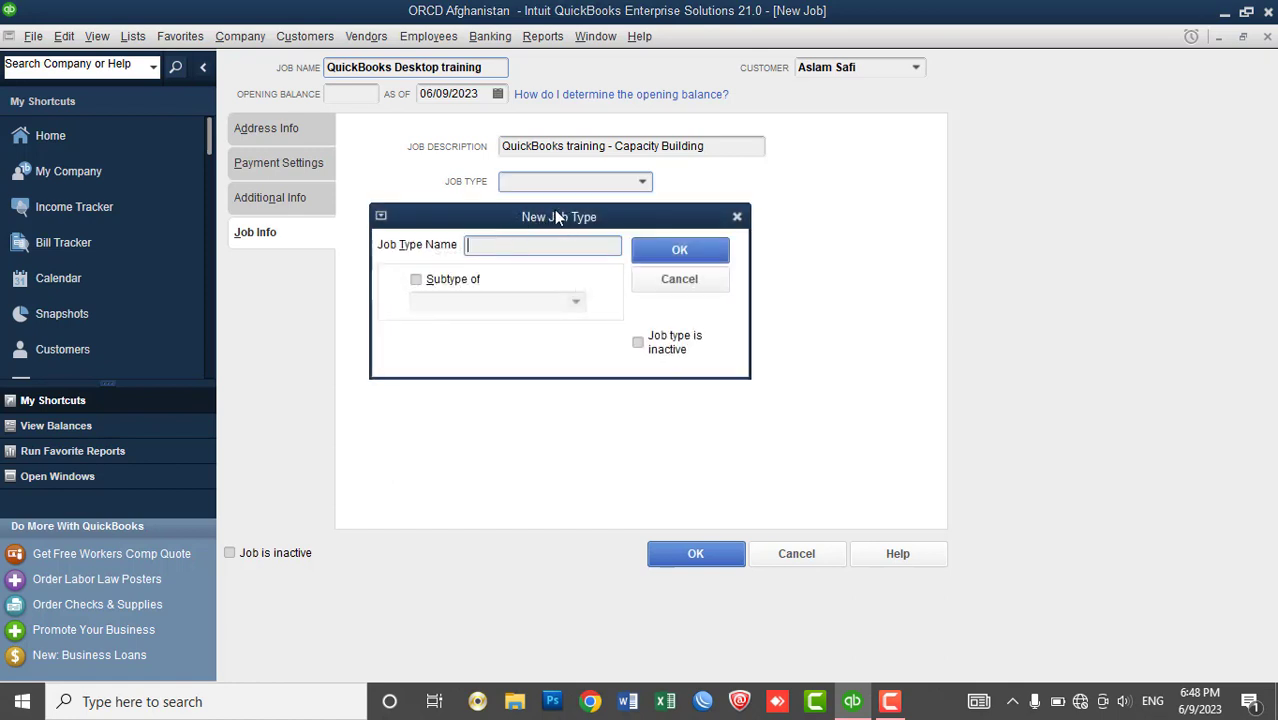
{"action": "left_click_drag", "start_coordinate": [556, 212], "coordinate": [896, 179]}
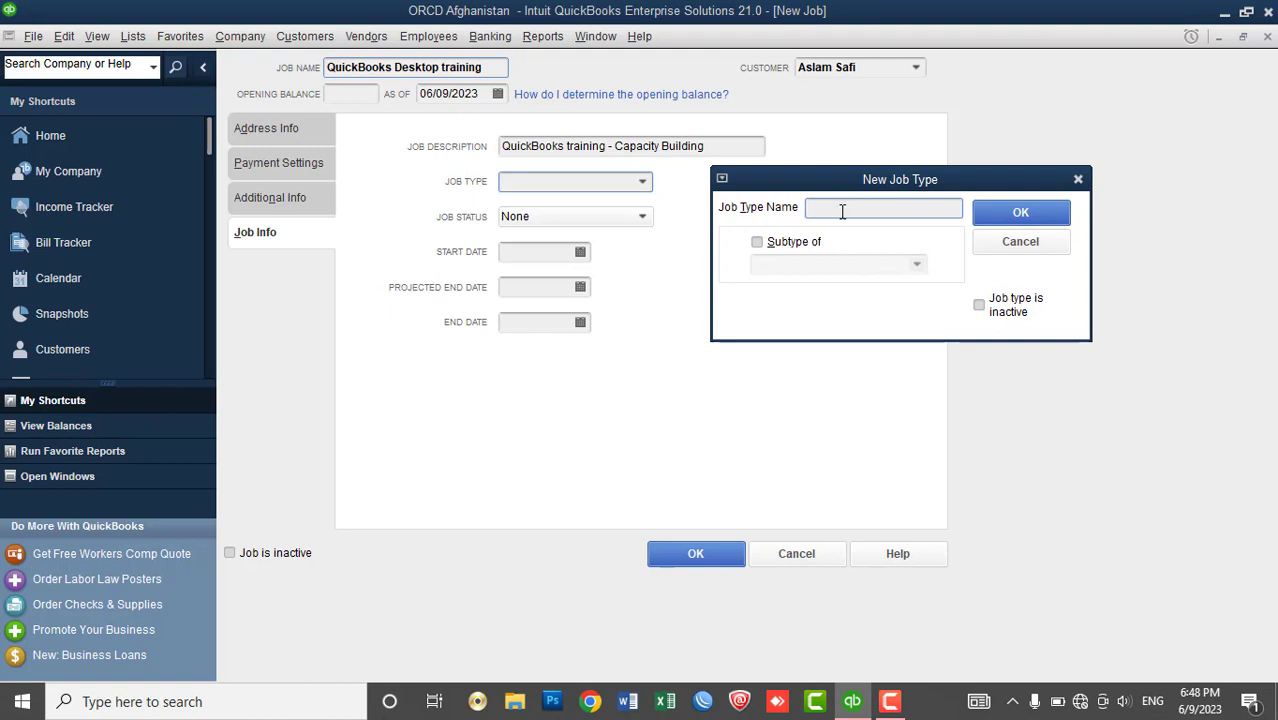
{"action": "type", "text": "training"}
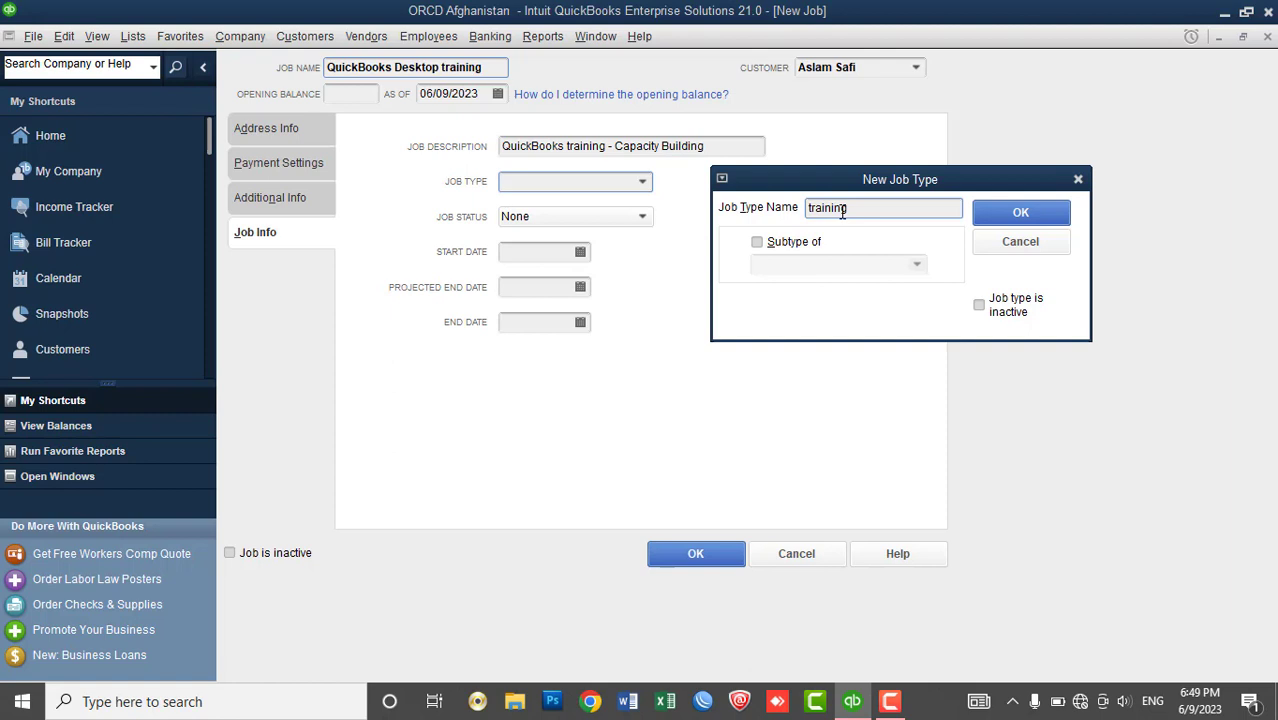
{"action": "key", "text": "BackSpace"}
{"action": "key", "text": "BackSpace"}
{"action": "key", "text": "BackSpace"}
{"action": "key", "text": "BackSpace"}
{"action": "key", "text": "BackSpace"}
{"action": "key", "text": "BackSpace"}
{"action": "key", "text": "BackSpace"}
{"action": "key", "text": "BackSpace"}
{"action": "type", "text": "C"}
{"action": "type", "text": "ao"}
{"action": "key", "text": "BackSpace"}
{"action": "type", "text": "pacity buildin"}
{"action": "left_click", "coordinate": [1020, 211]}
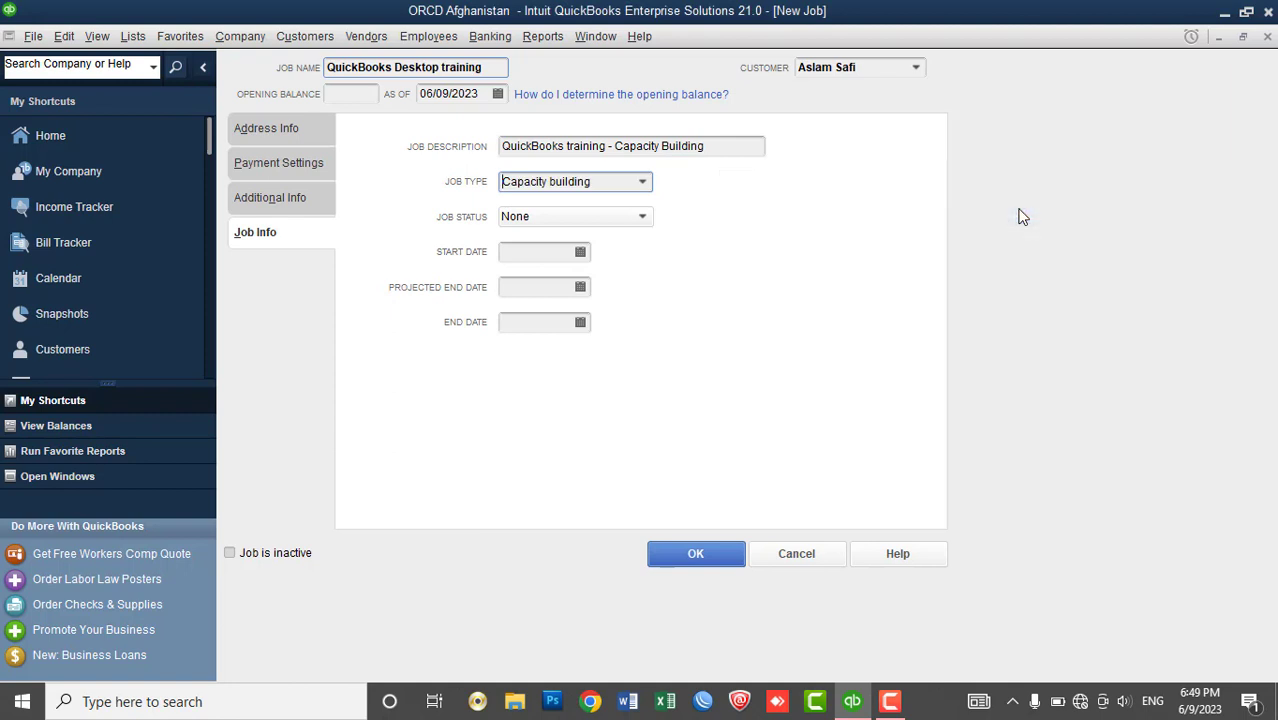
- Set the job status to Awarded and the start date to 05/31/2023
{"action": "left_click", "coordinate": [530, 226]}
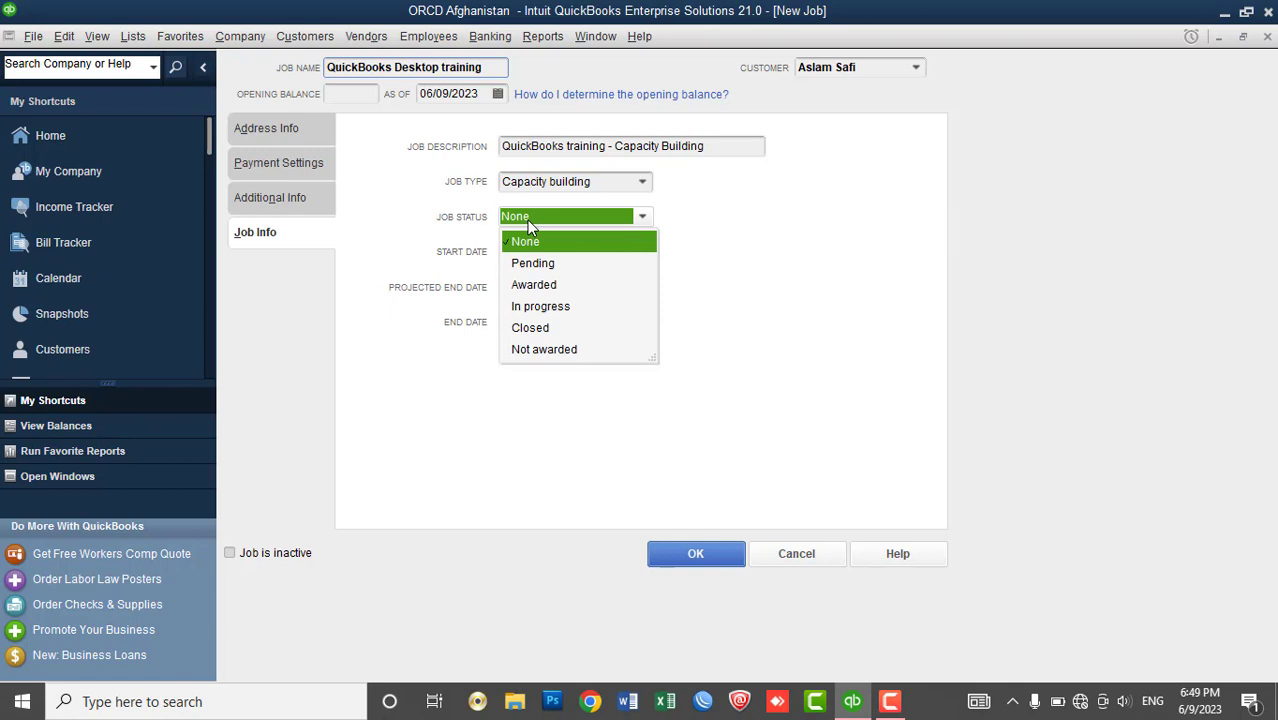
{"action": "left_click", "coordinate": [545, 286]}
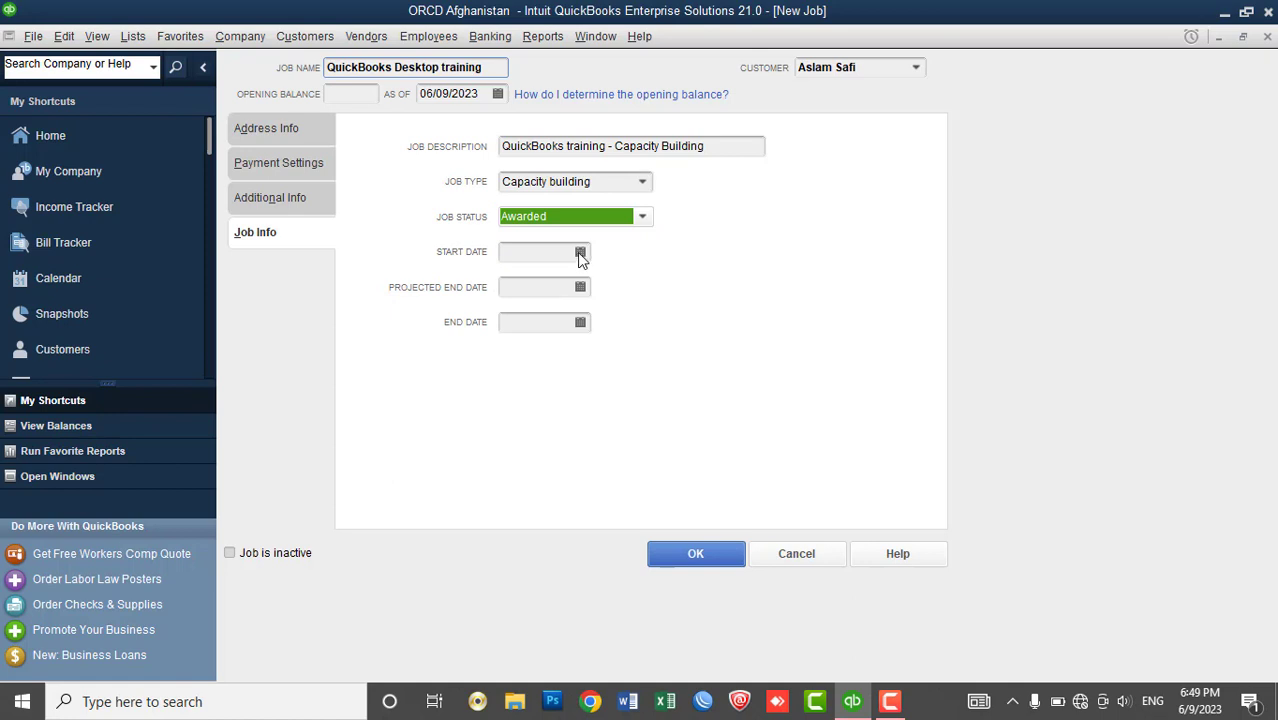
{"action": "left_click", "coordinate": [580, 253]}
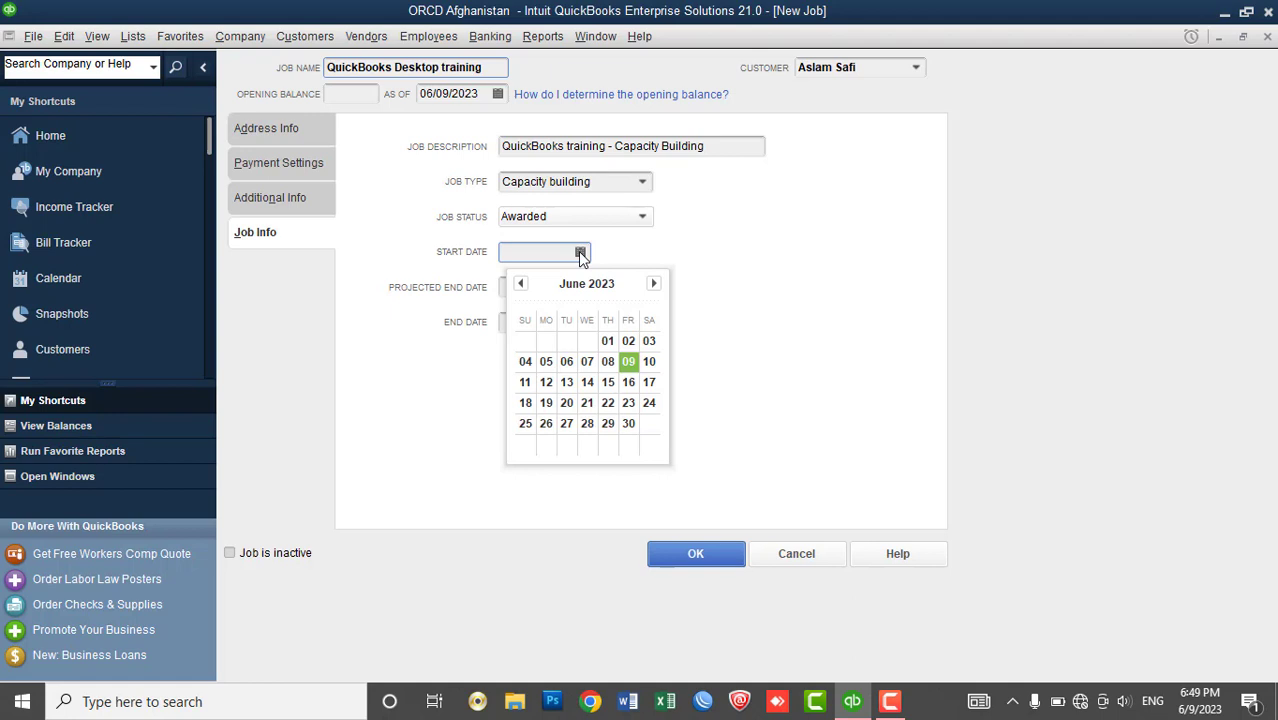
{"action": "left_click", "coordinate": [520, 286]}
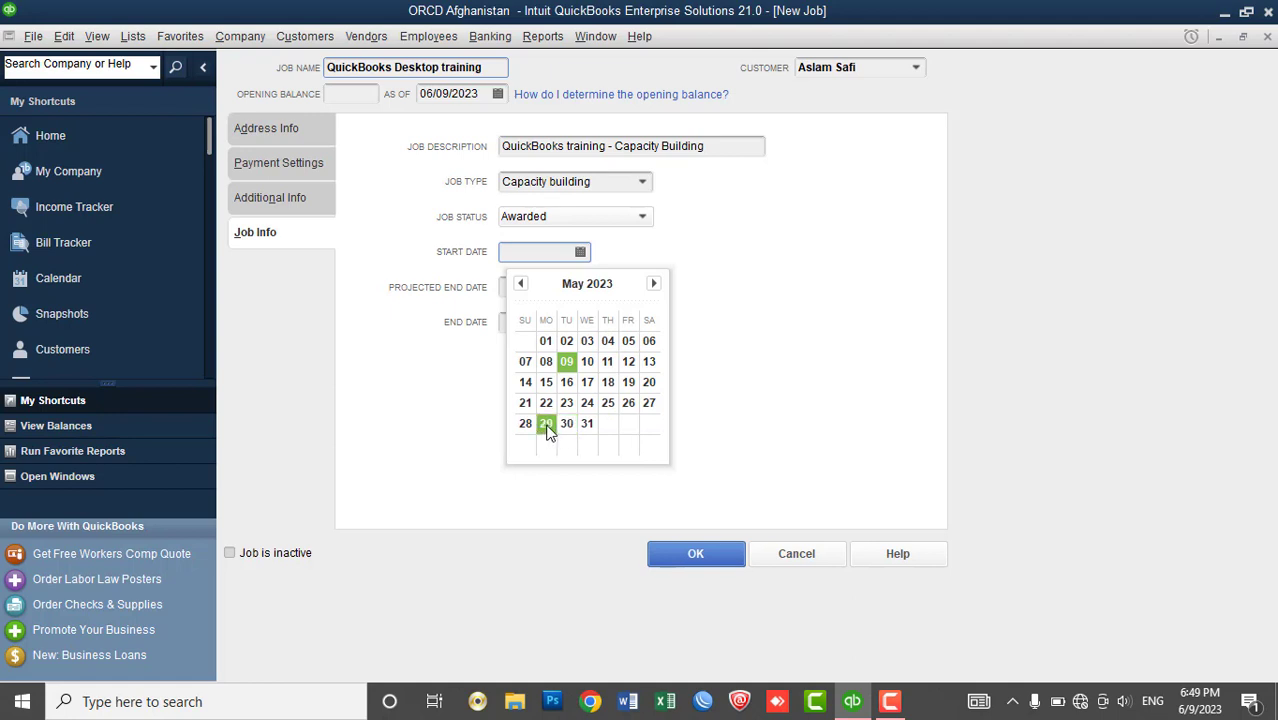
{"action": "left_click", "coordinate": [653, 284]}
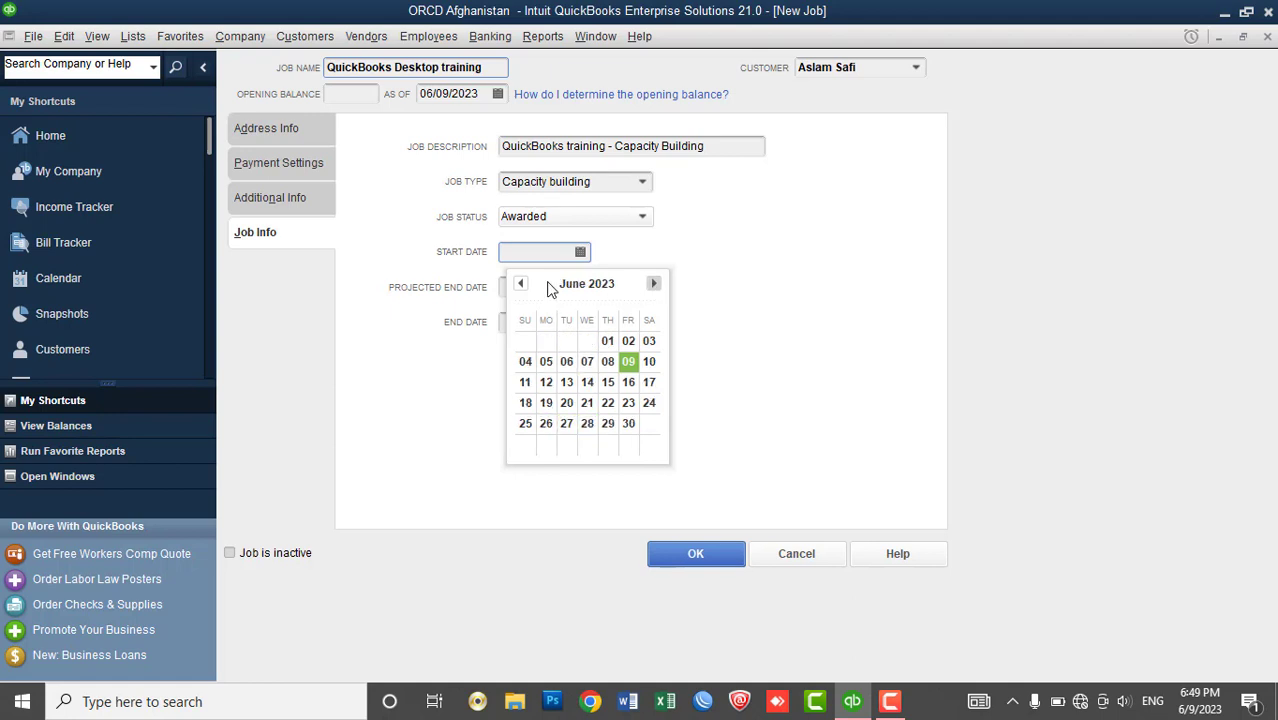
{"action": "left_click", "coordinate": [520, 284]}
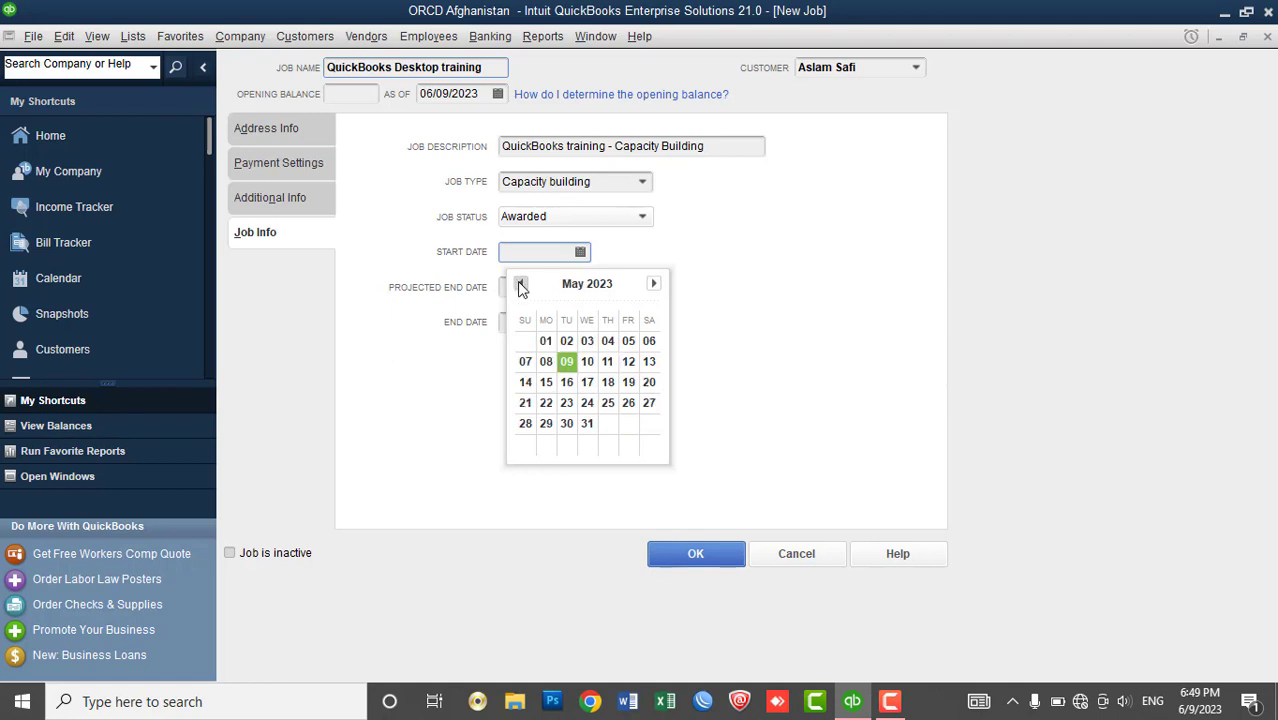
{"action": "left_click", "coordinate": [587, 423]}
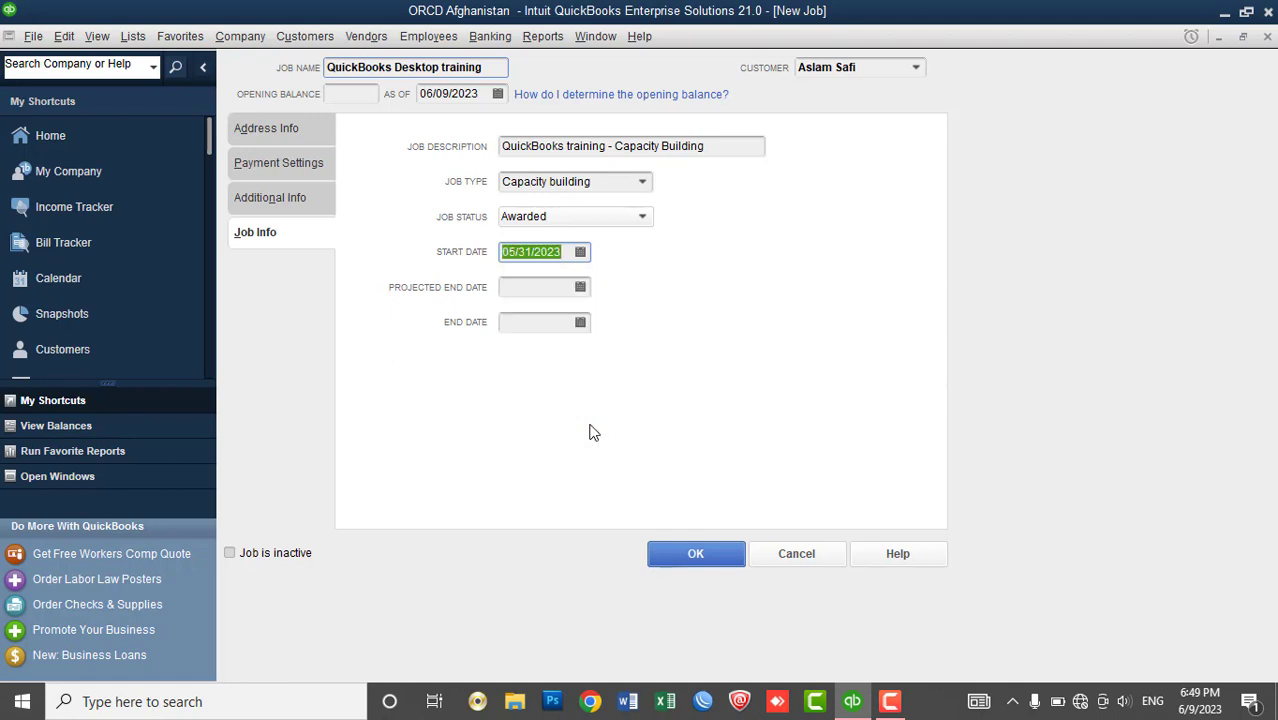
- Set the job's projected end date to 06/05/2023
{"action": "left_click", "coordinate": [519, 286]}
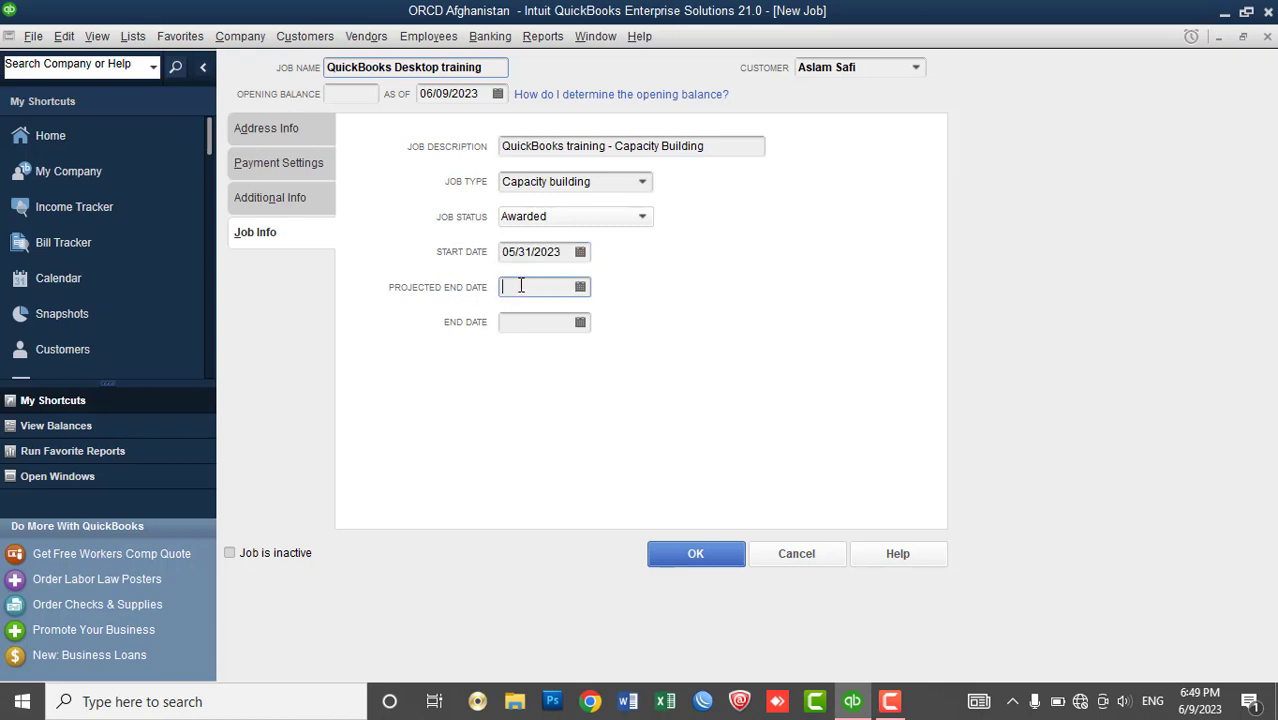
{"action": "left_click", "coordinate": [580, 288]}
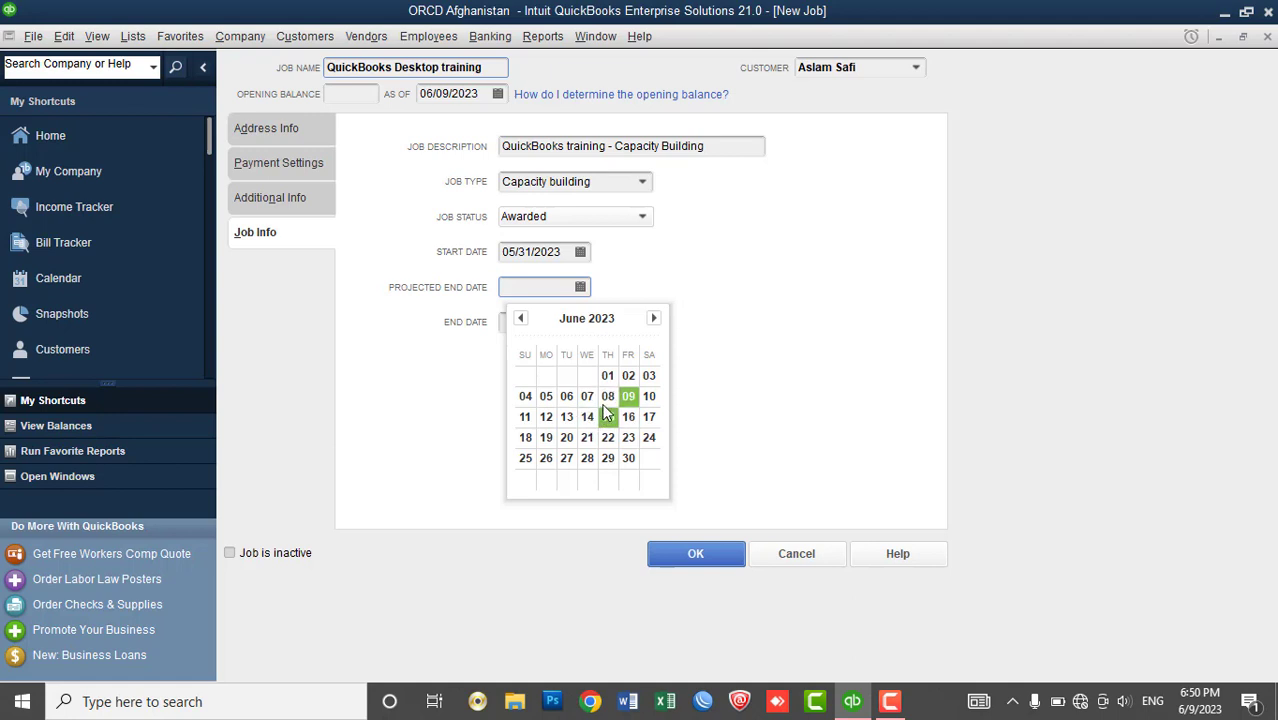
{"action": "left_click", "coordinate": [552, 404]}
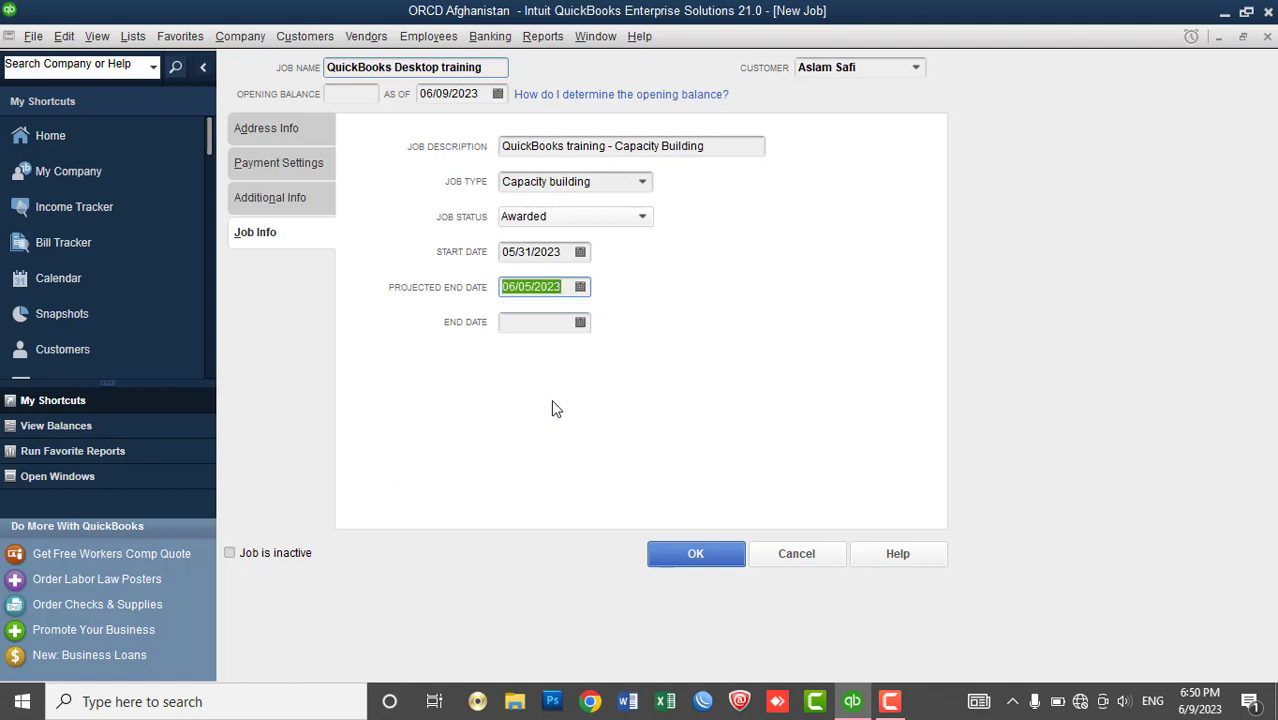
{"action": "left_click", "coordinate": [542, 322]}
{"action": "left_click", "coordinate": [581, 323]}
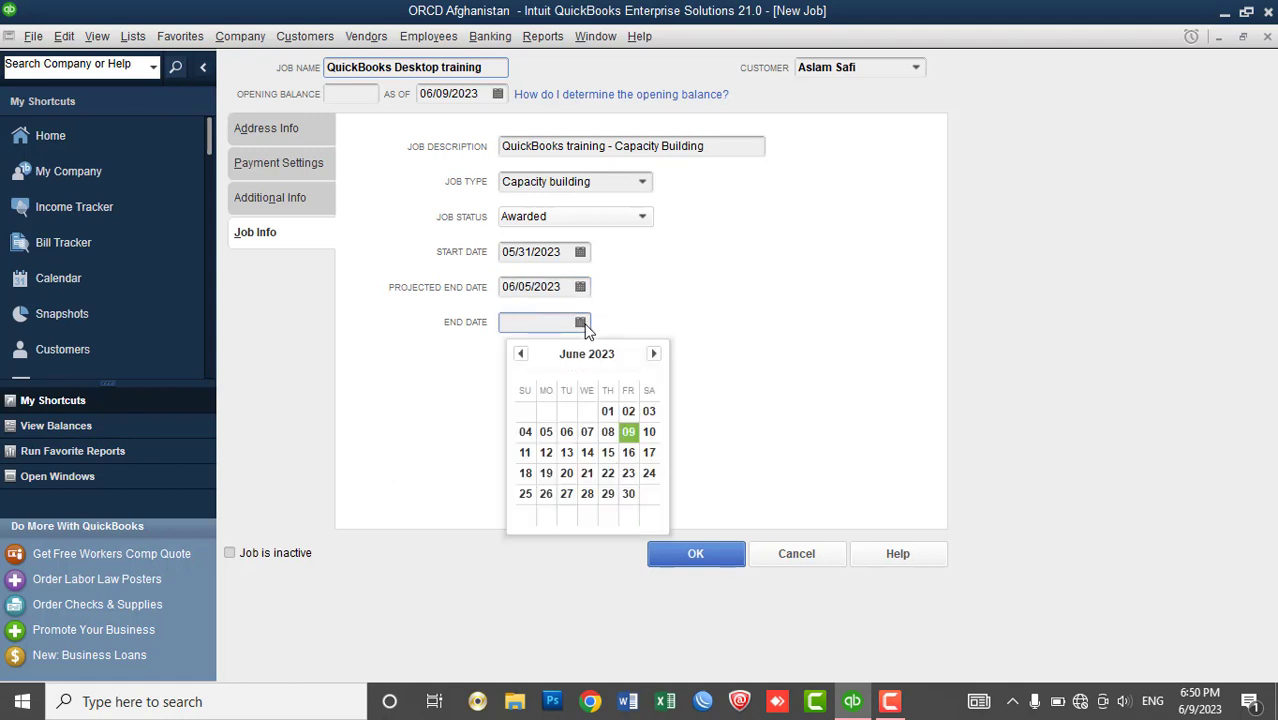
{"action": "left_click", "coordinate": [656, 277]}
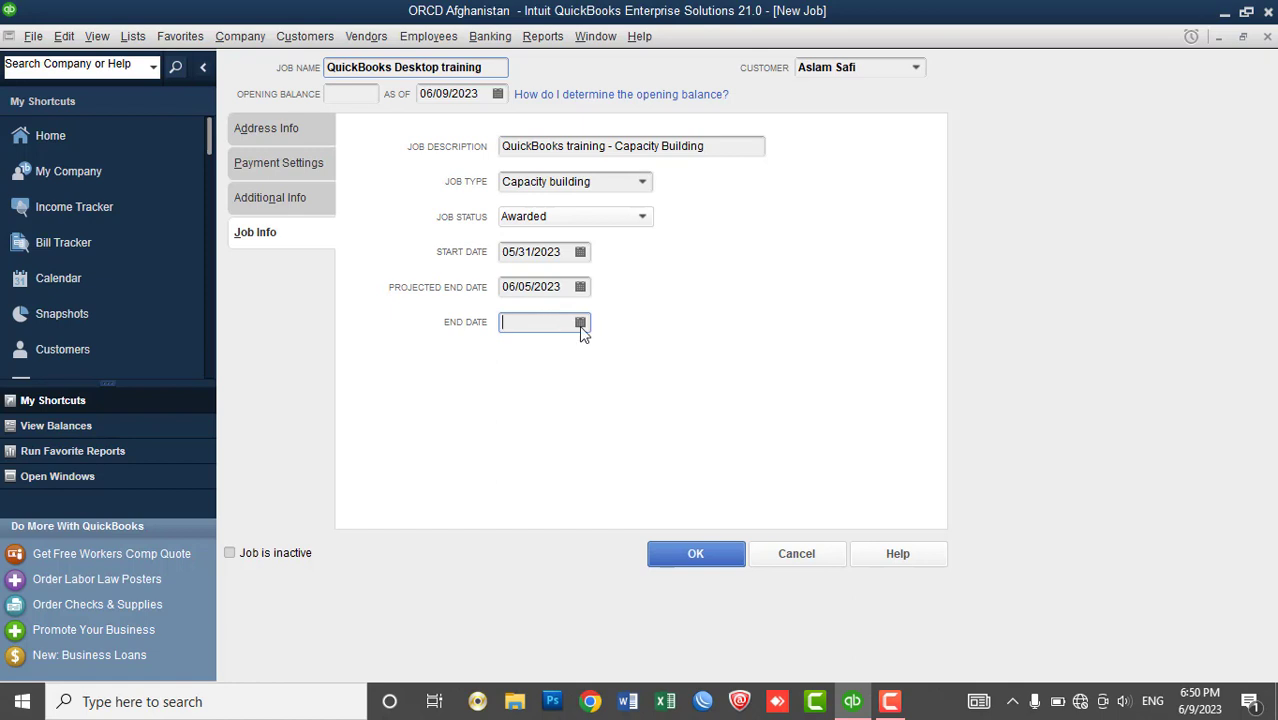
{"action": "left_click_drag", "start_coordinate": [562, 287], "coordinate": [489, 292]}
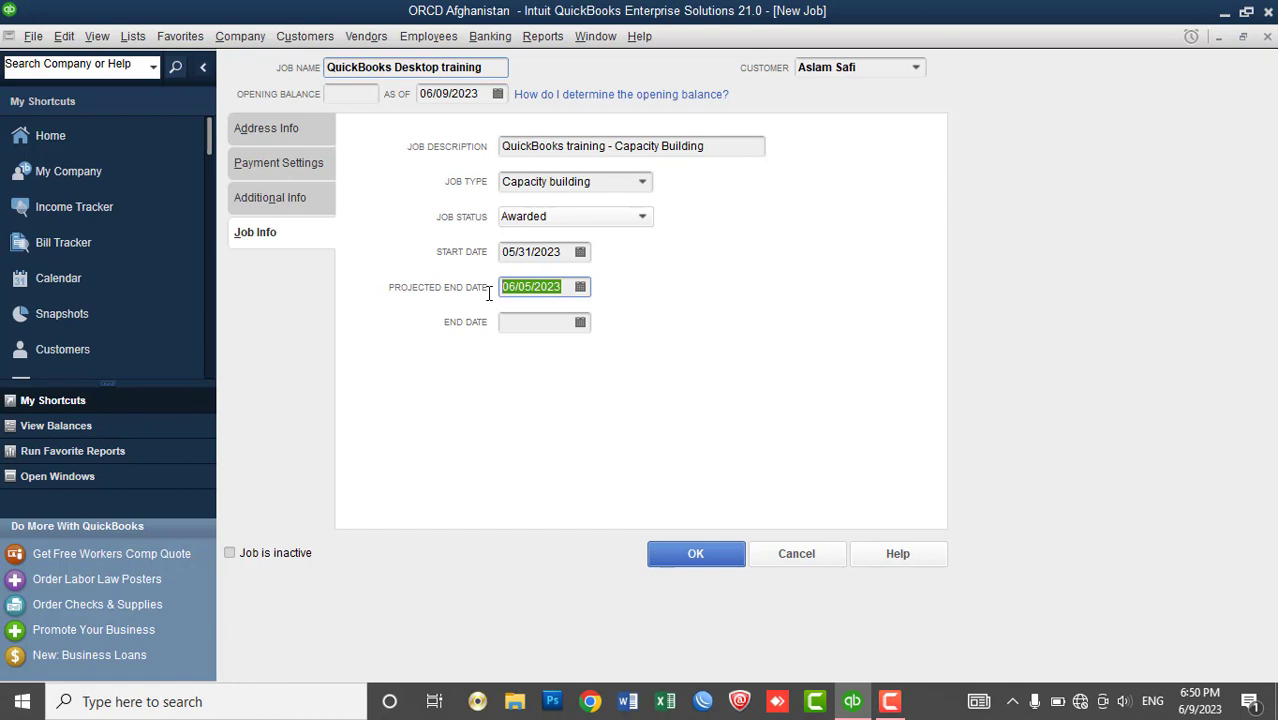
{"action": "left_click", "coordinate": [518, 320]}
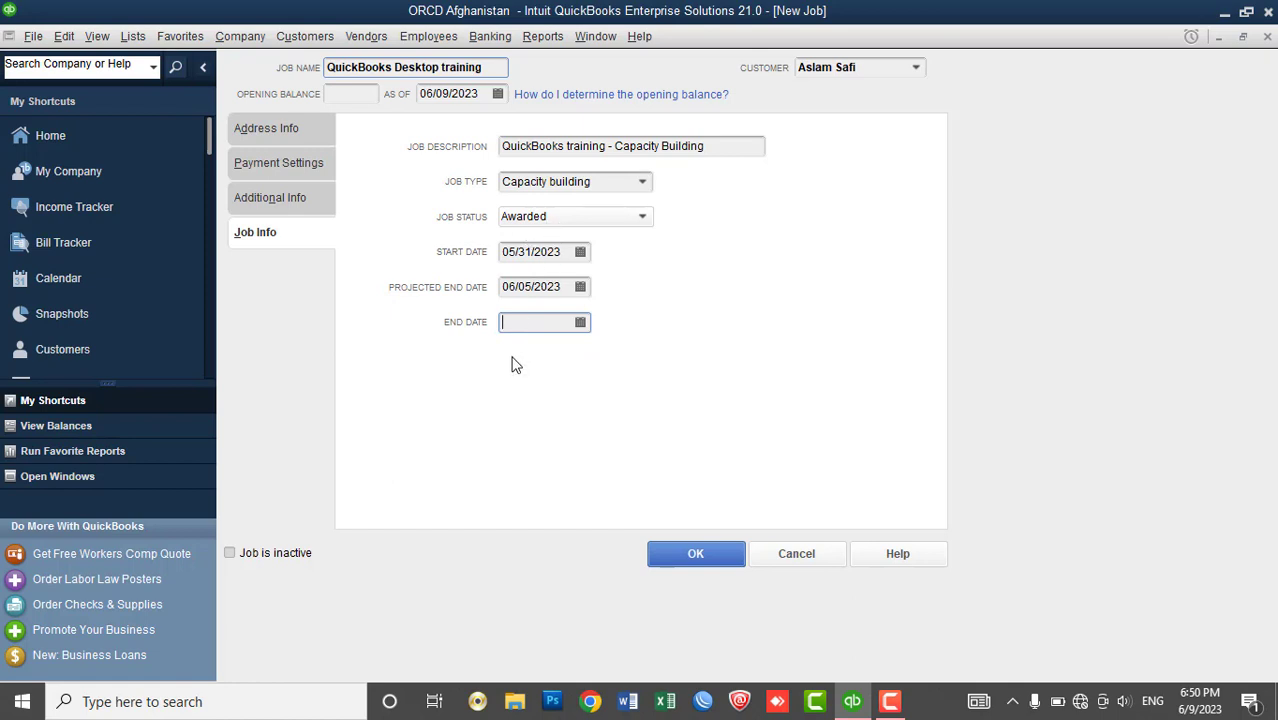
- Set the job status to Closed and the end date to 06/05/2023, and save the new job
{"action": "left_click", "coordinate": [531, 220]}
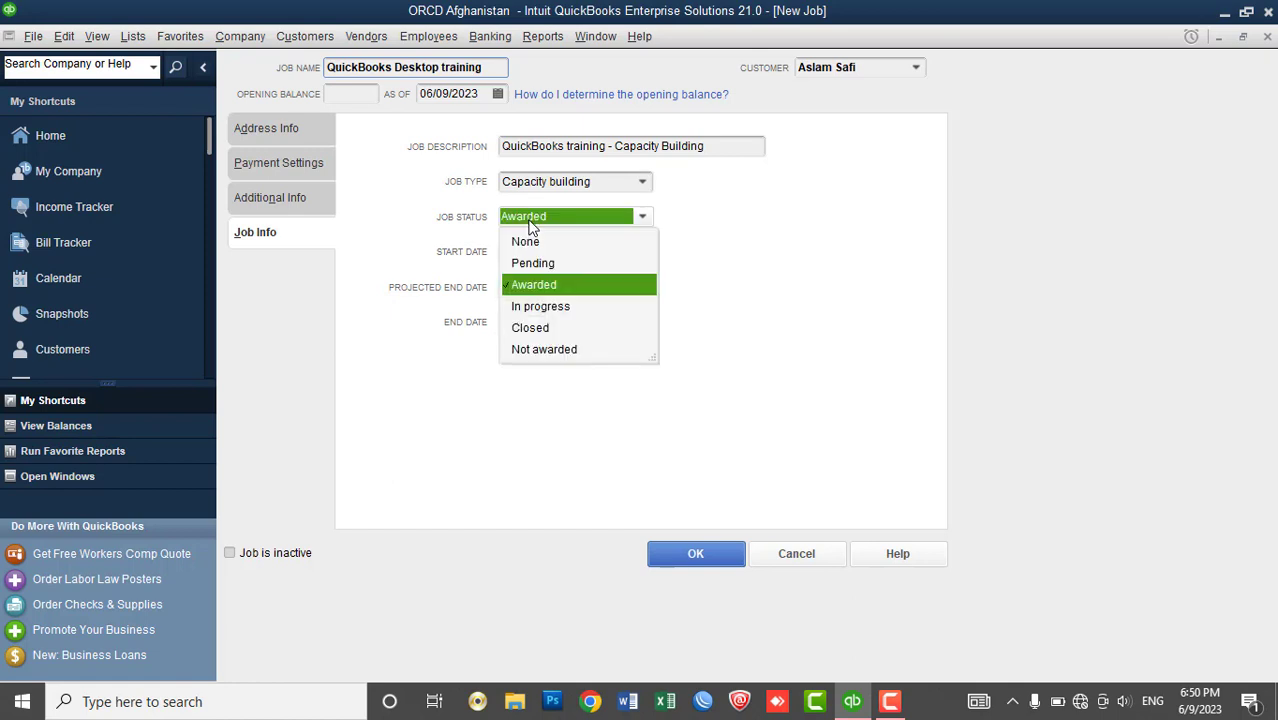
{"action": "left_click", "coordinate": [552, 329]}
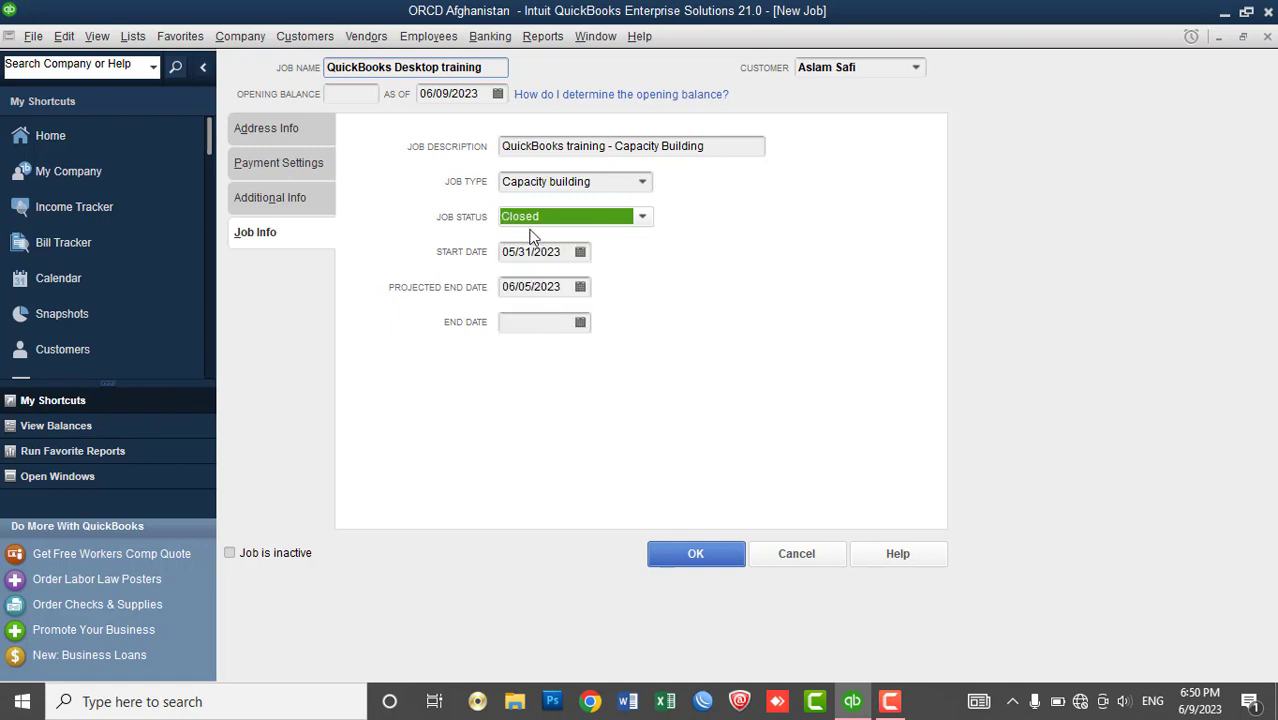
{"action": "left_click", "coordinate": [526, 321]}
{"action": "left_click", "coordinate": [579, 322]}
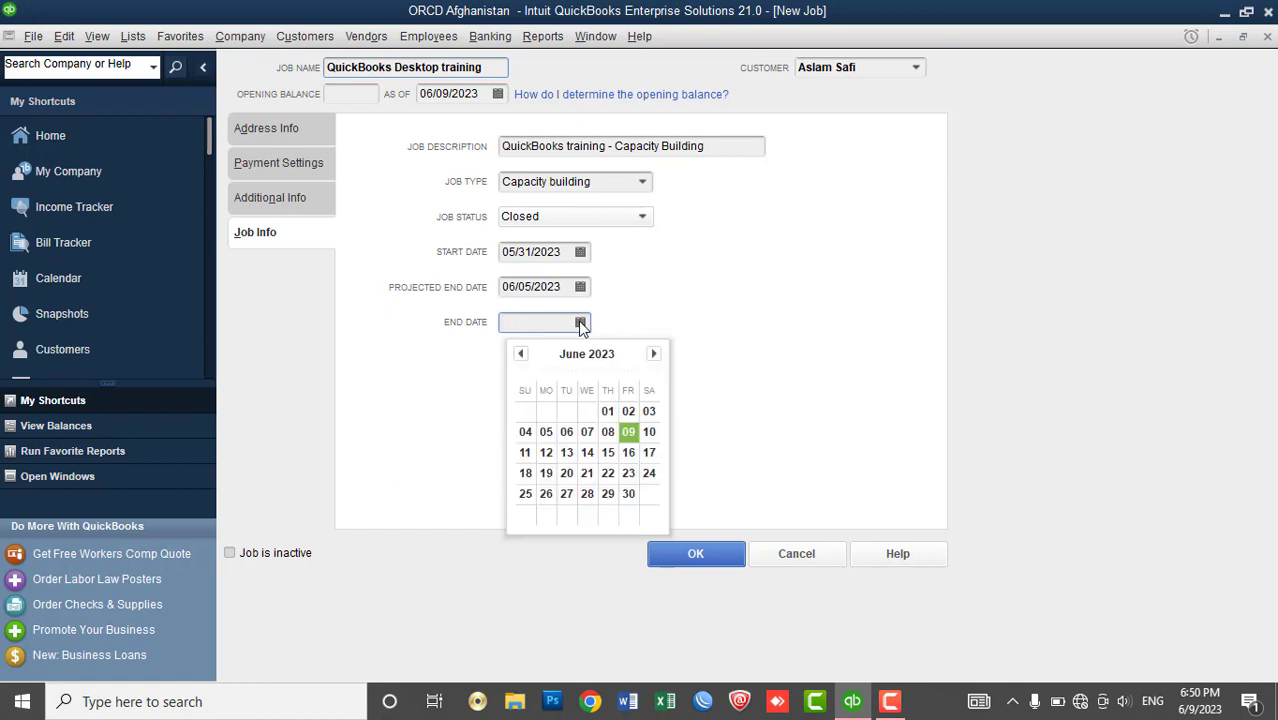
{"action": "left_click", "coordinate": [549, 430]}
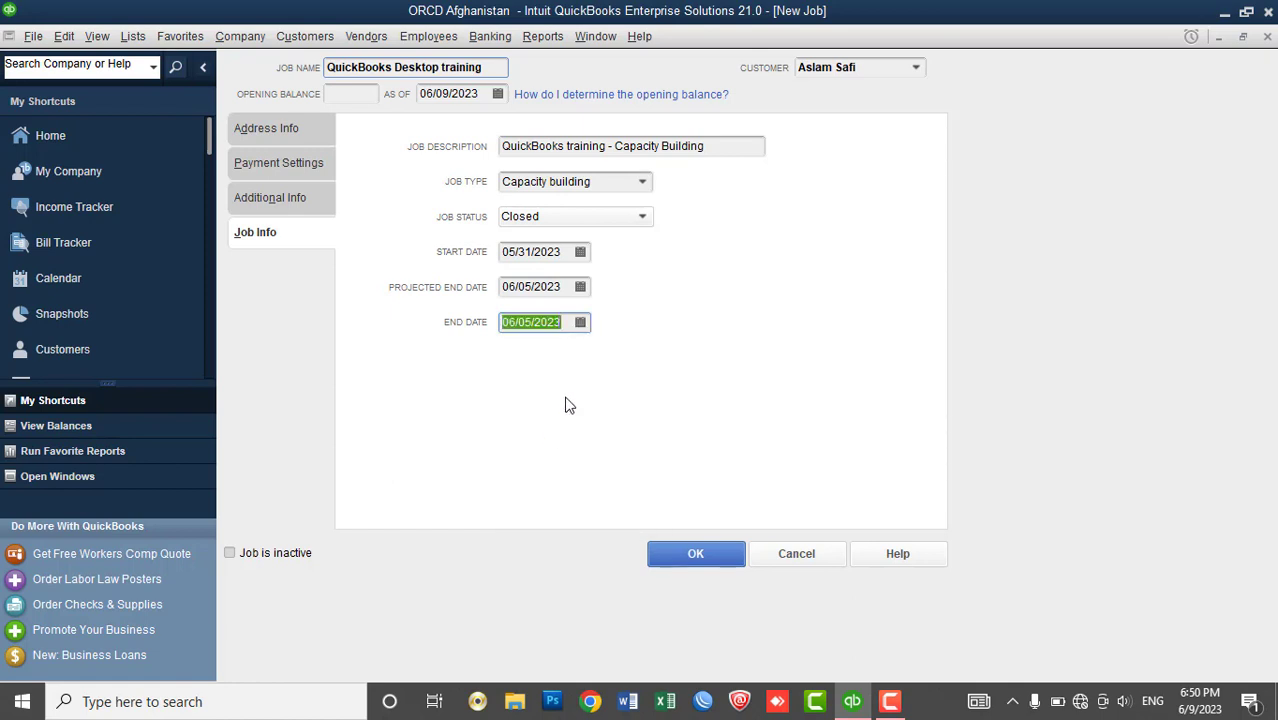
{"action": "left_click", "coordinate": [532, 289]}
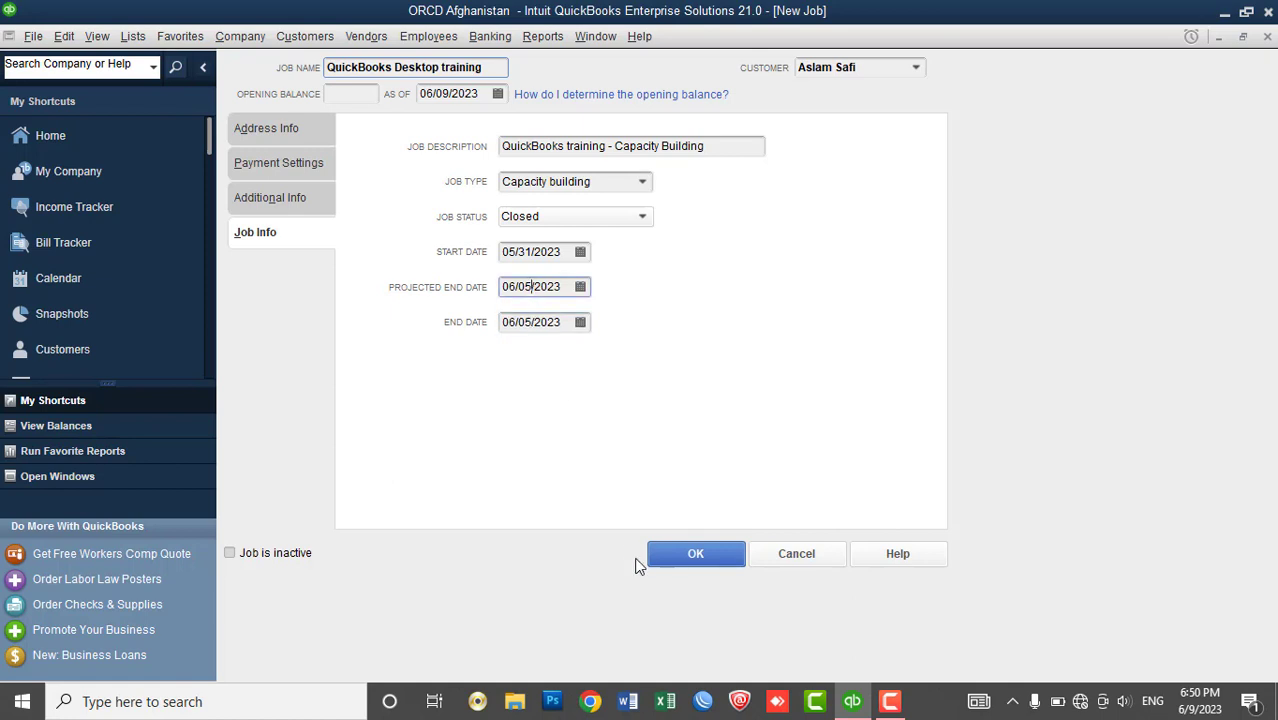
{"action": "left_click", "coordinate": [678, 550]}
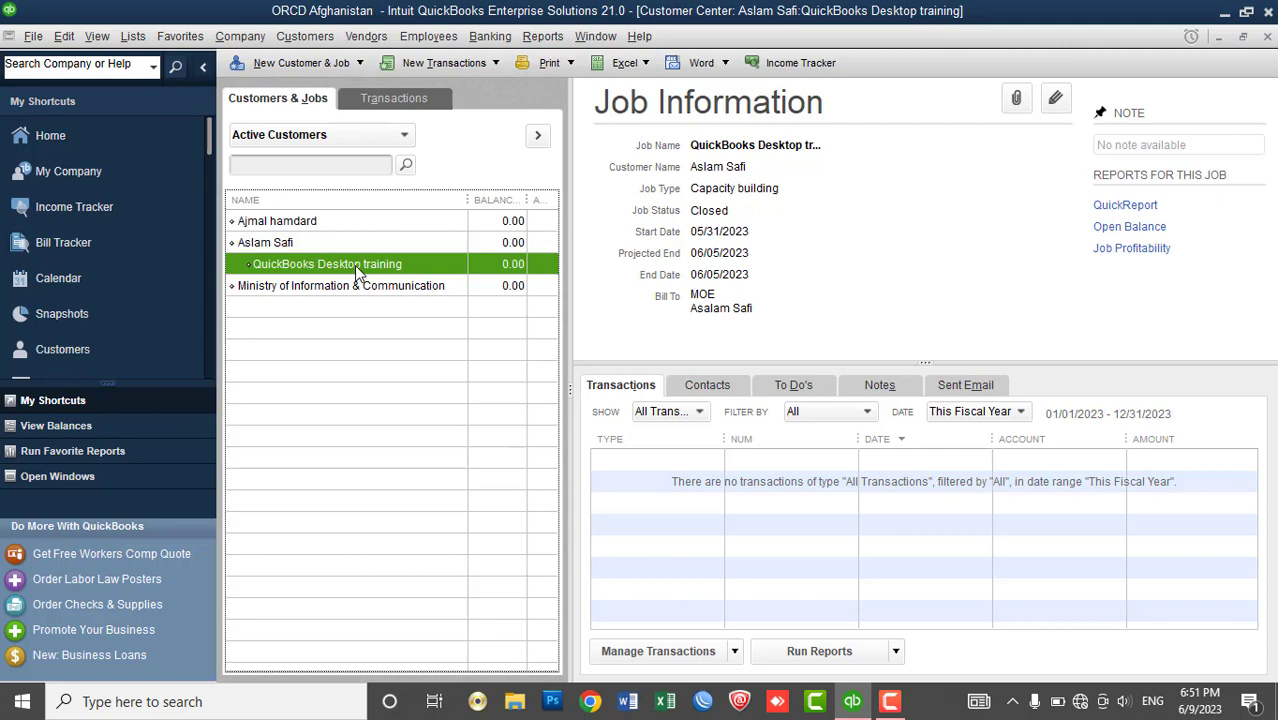
{"action": "double_click", "coordinate": [285, 243]}
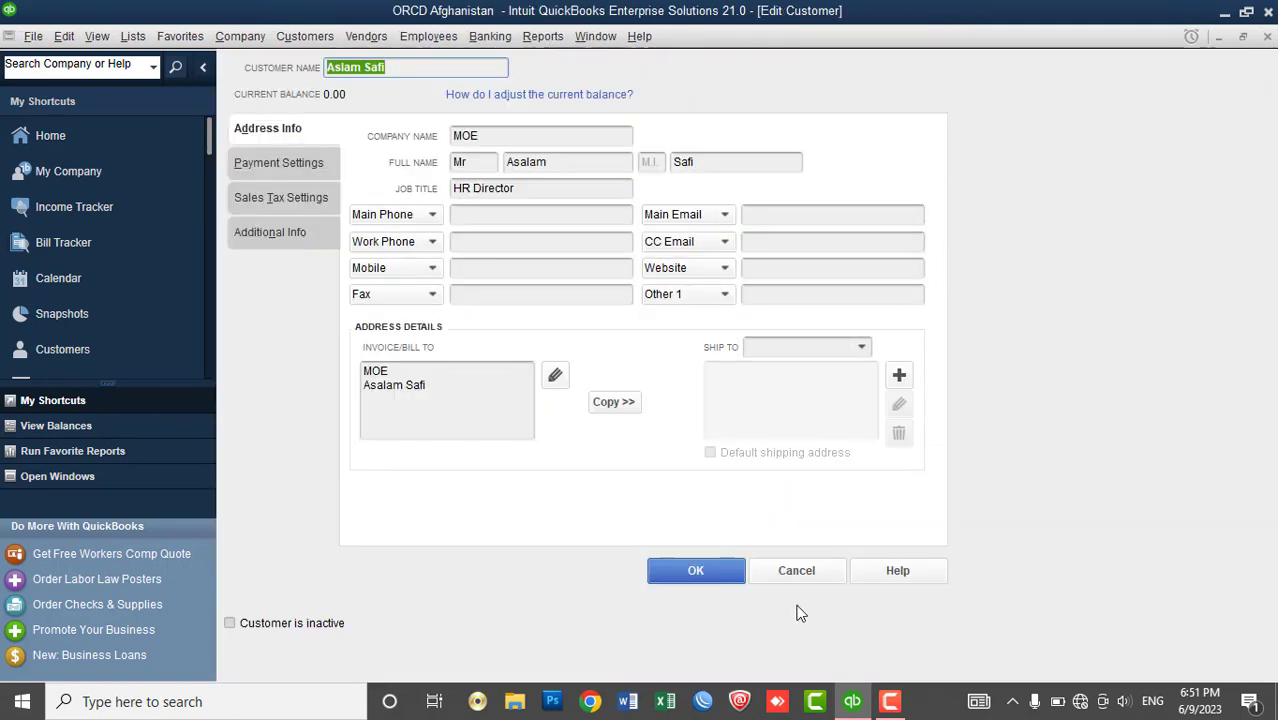
{"action": "left_click", "coordinate": [796, 570]}
{"action": "right_click", "coordinate": [315, 244]}
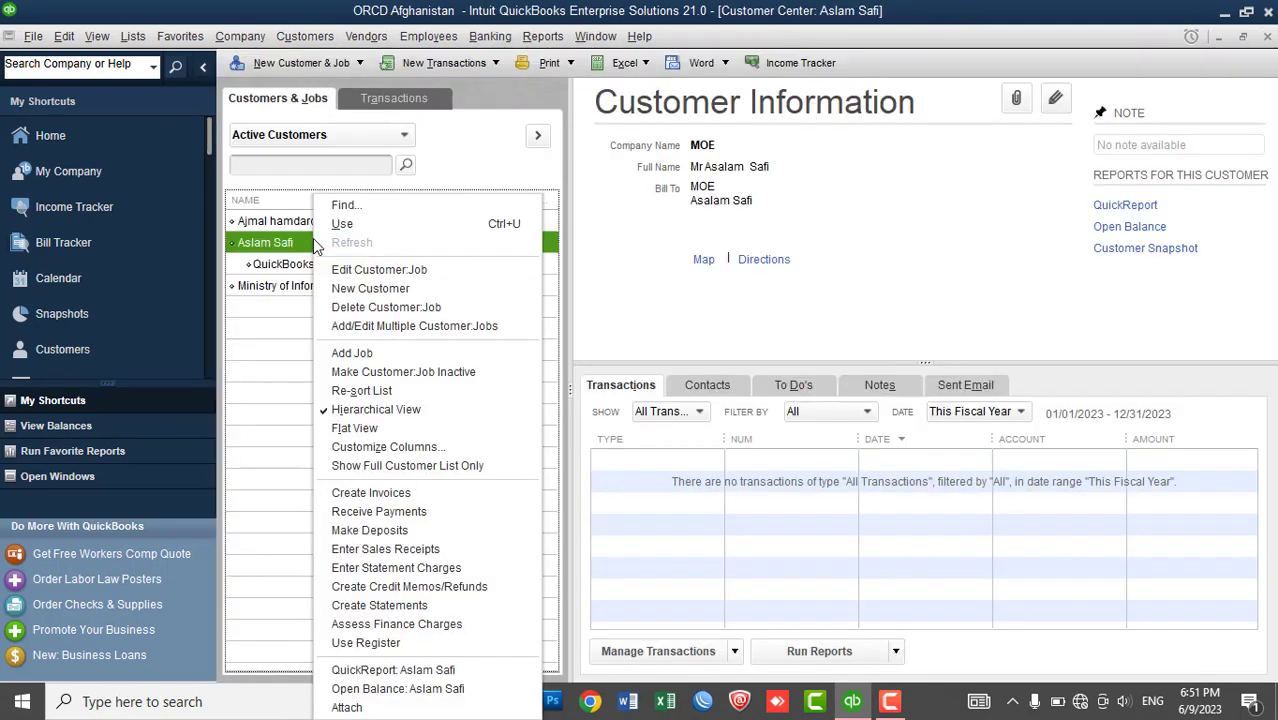
{"action": "left_click", "coordinate": [358, 354]}
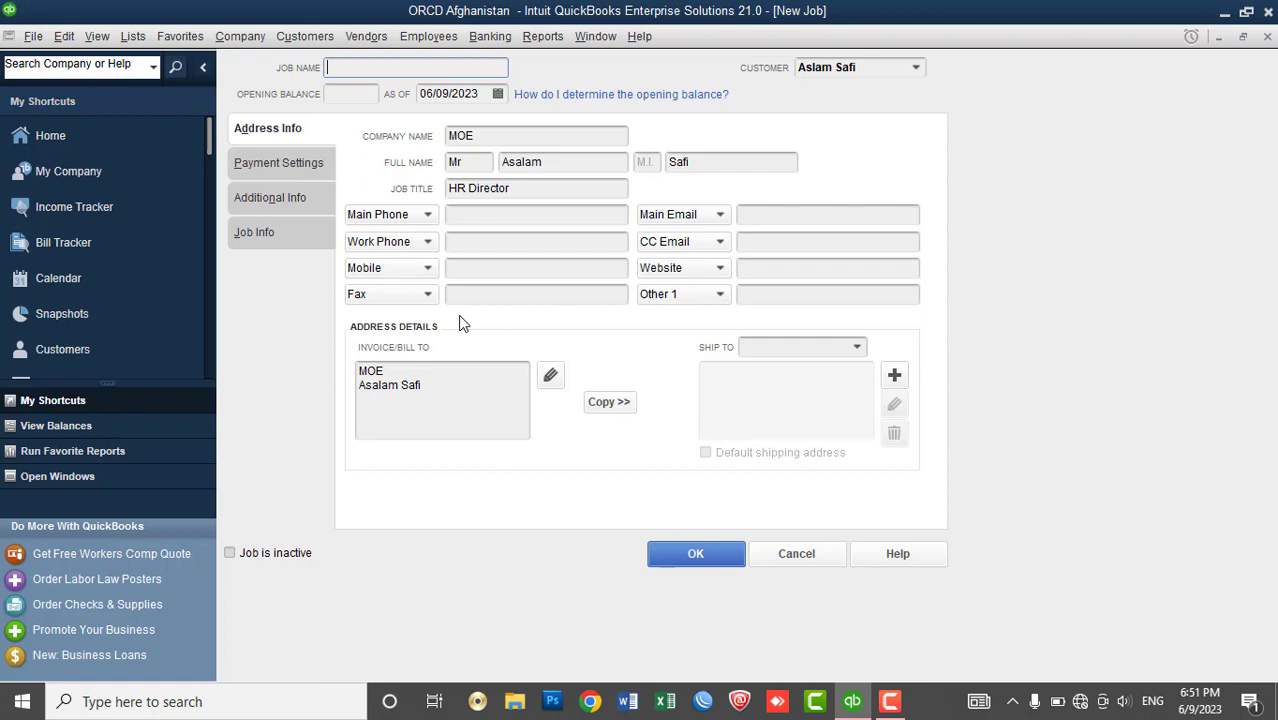
{"action": "left_click", "coordinate": [265, 237]}
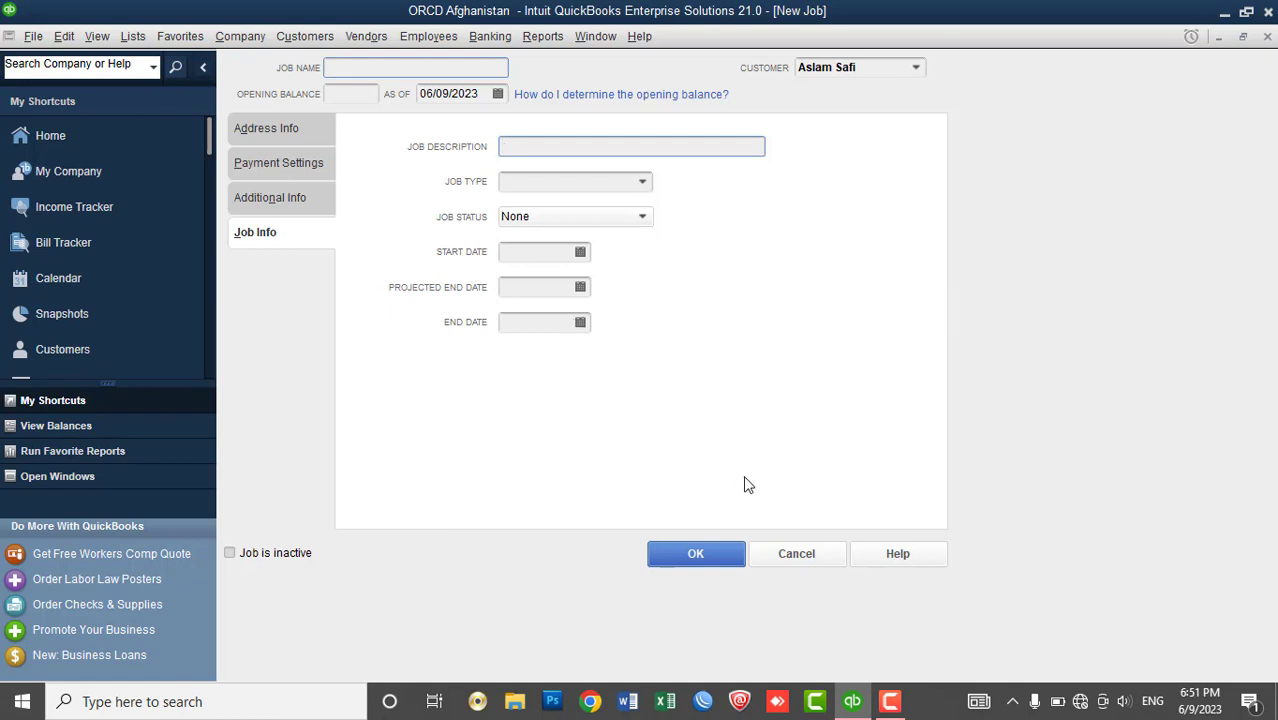
{"action": "left_click", "coordinate": [779, 553]}
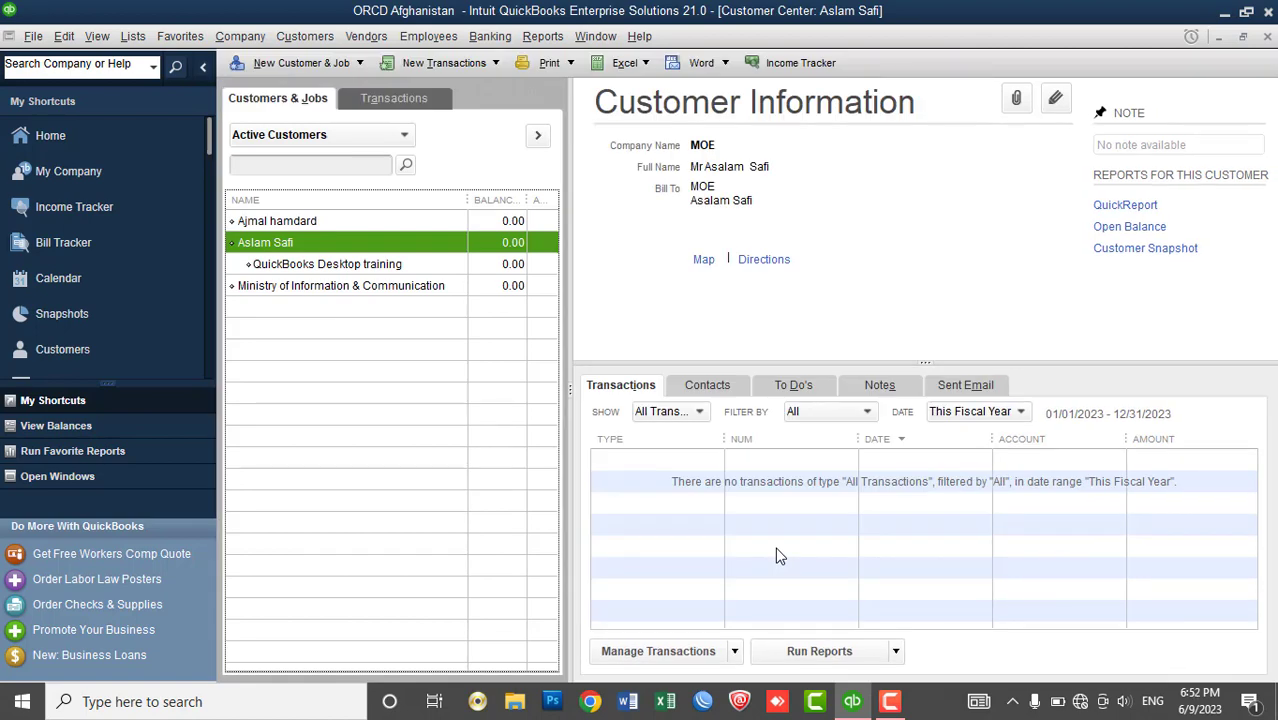
{"action": "left_click", "coordinate": [367, 266]}
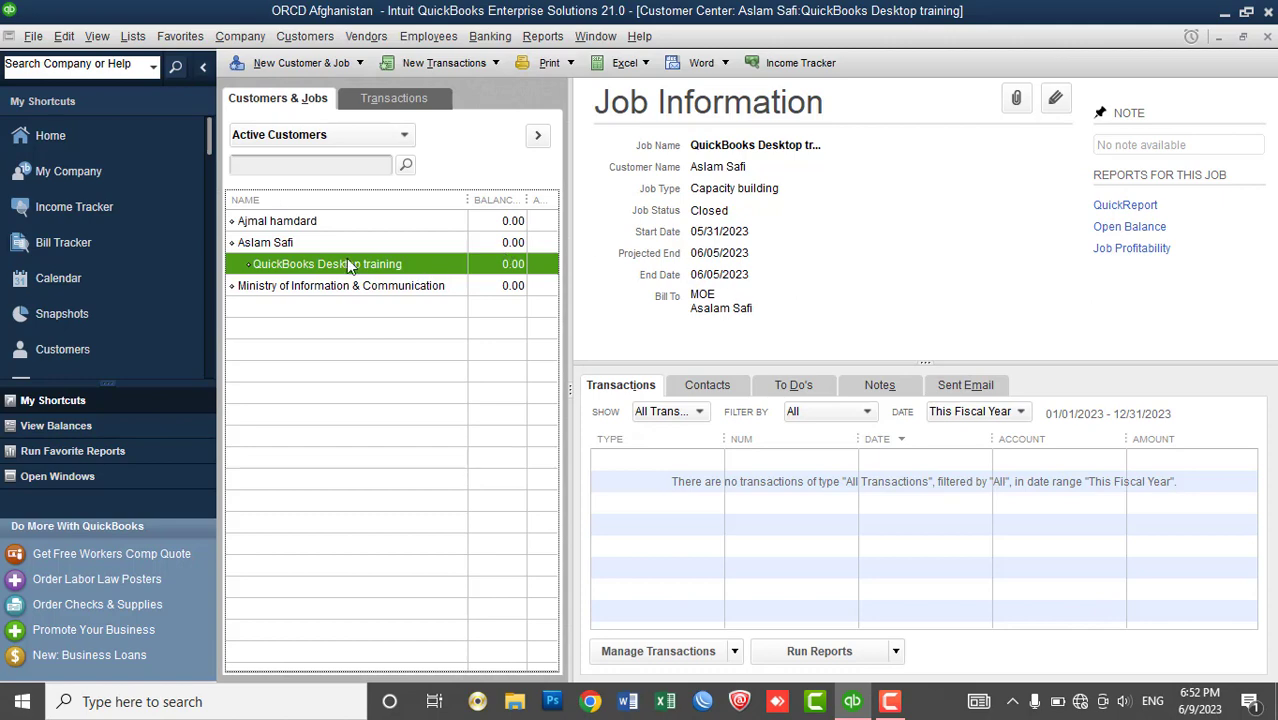
{"action": "left_click", "coordinate": [285, 244]}
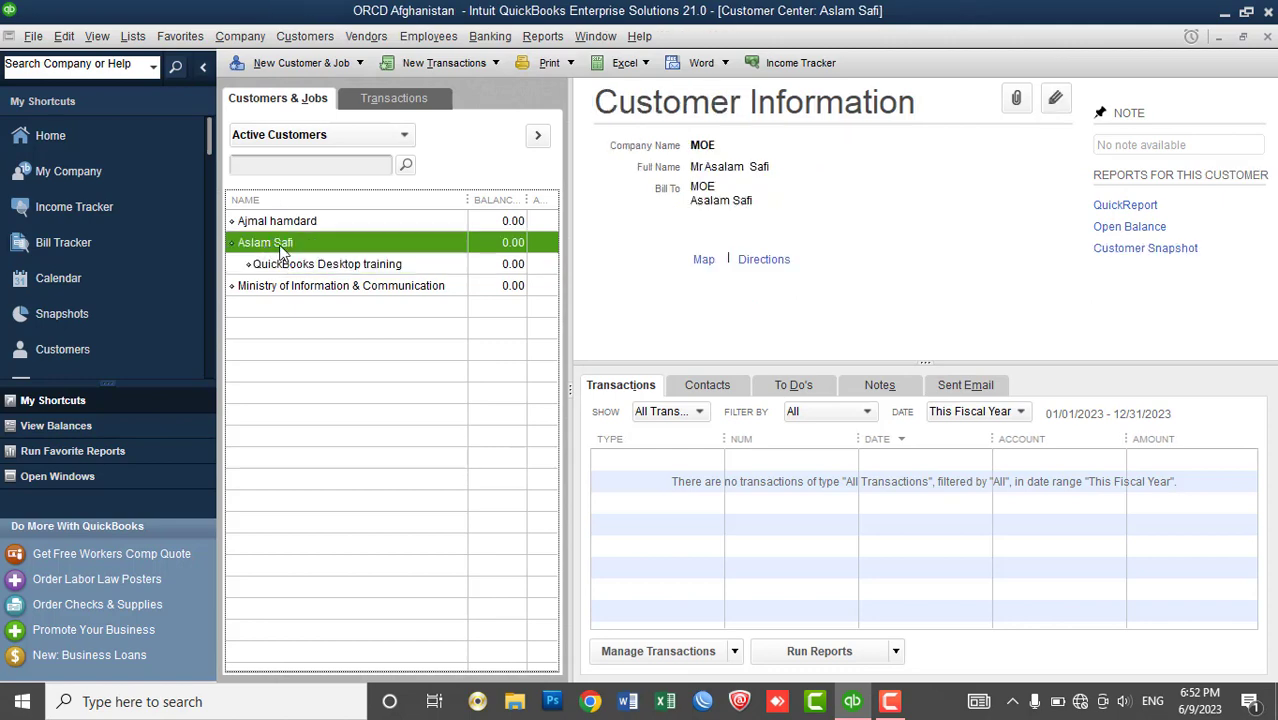
{"action": "left_click", "coordinate": [288, 266]}
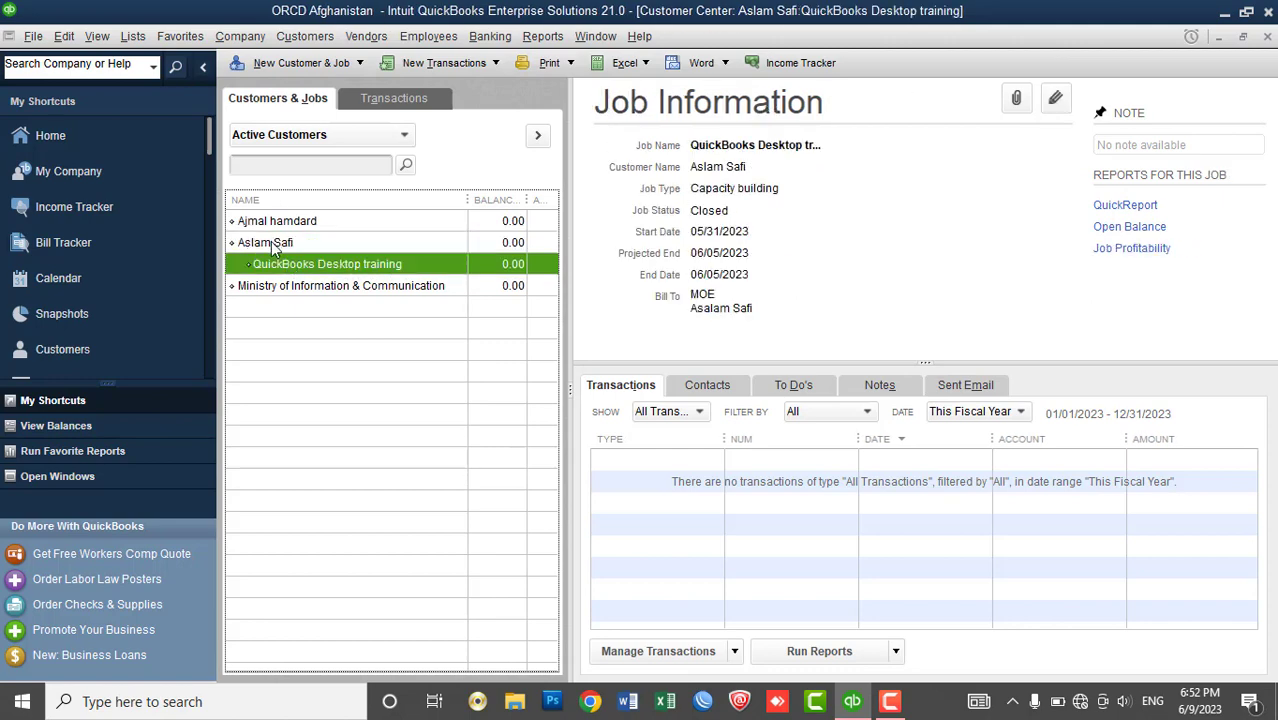
{"action": "left_click", "coordinate": [271, 245]}
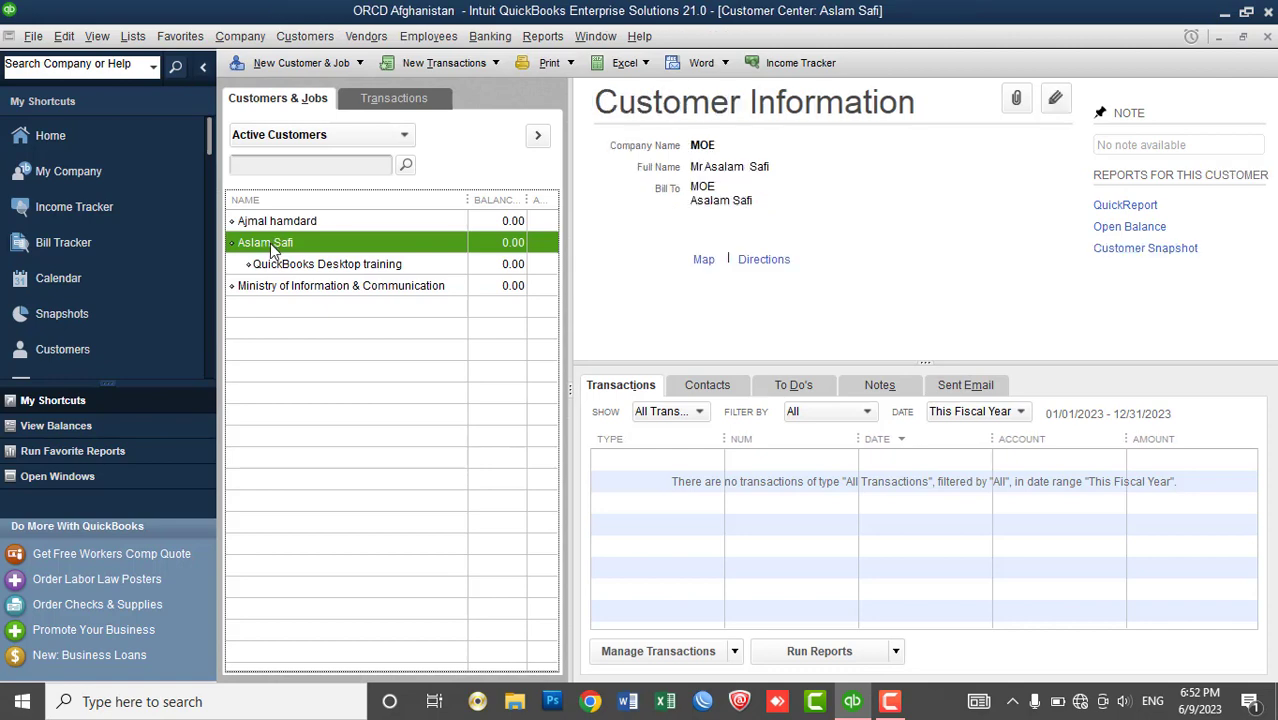
- Create a new invoice for the customer's QuickBooks Desktop training job
{"action": "left_click", "coordinate": [287, 268]}
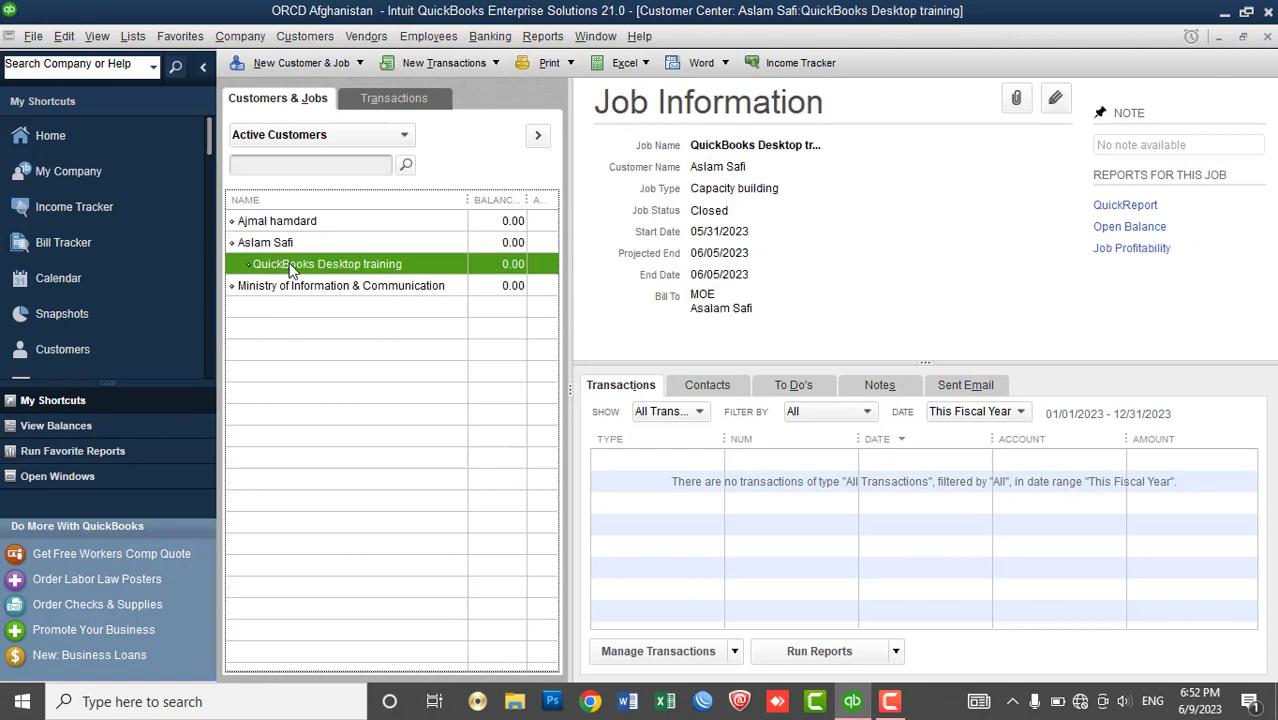
{"action": "left_click", "coordinate": [431, 62]}
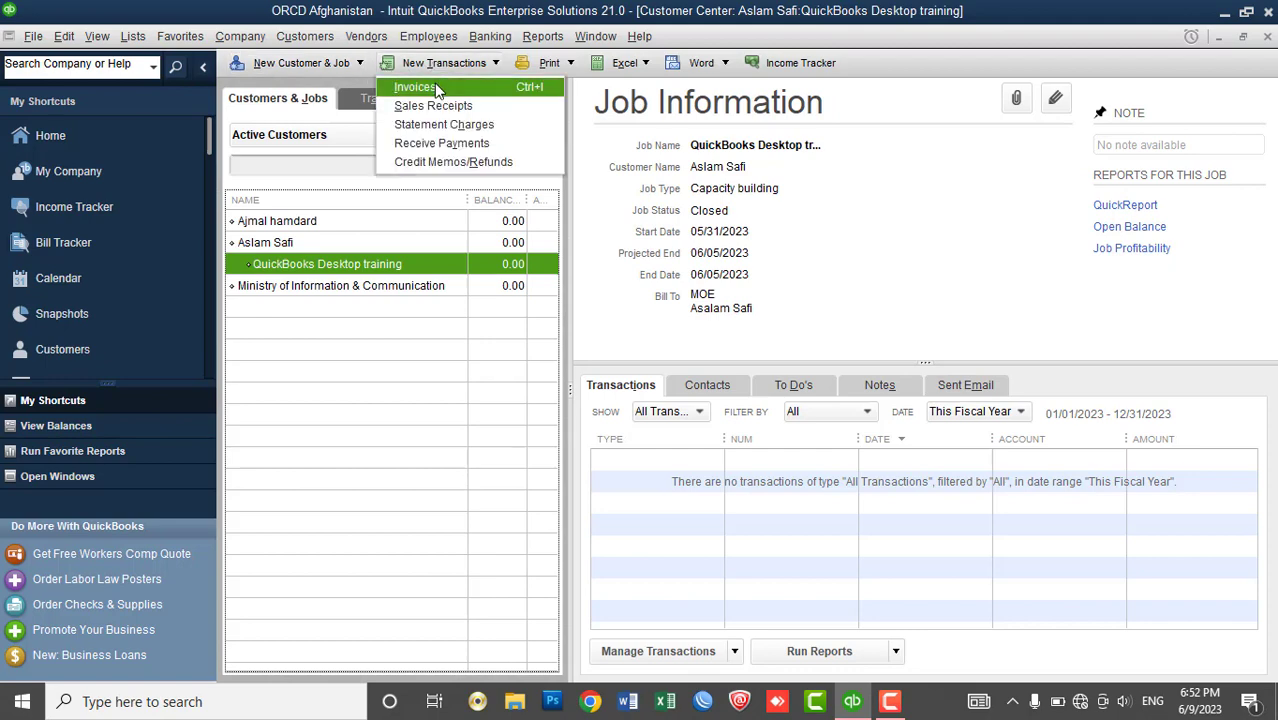
{"action": "left_click", "coordinate": [436, 88]}
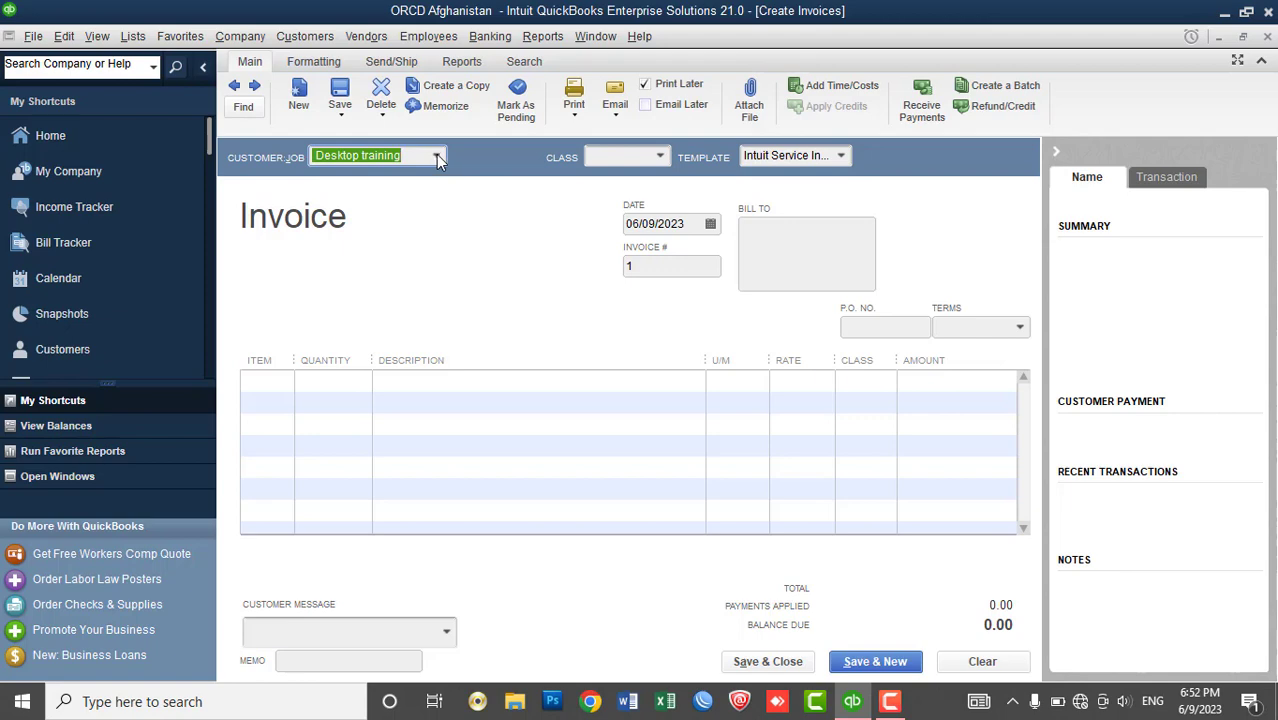
{"action": "left_click", "coordinate": [436, 156]}
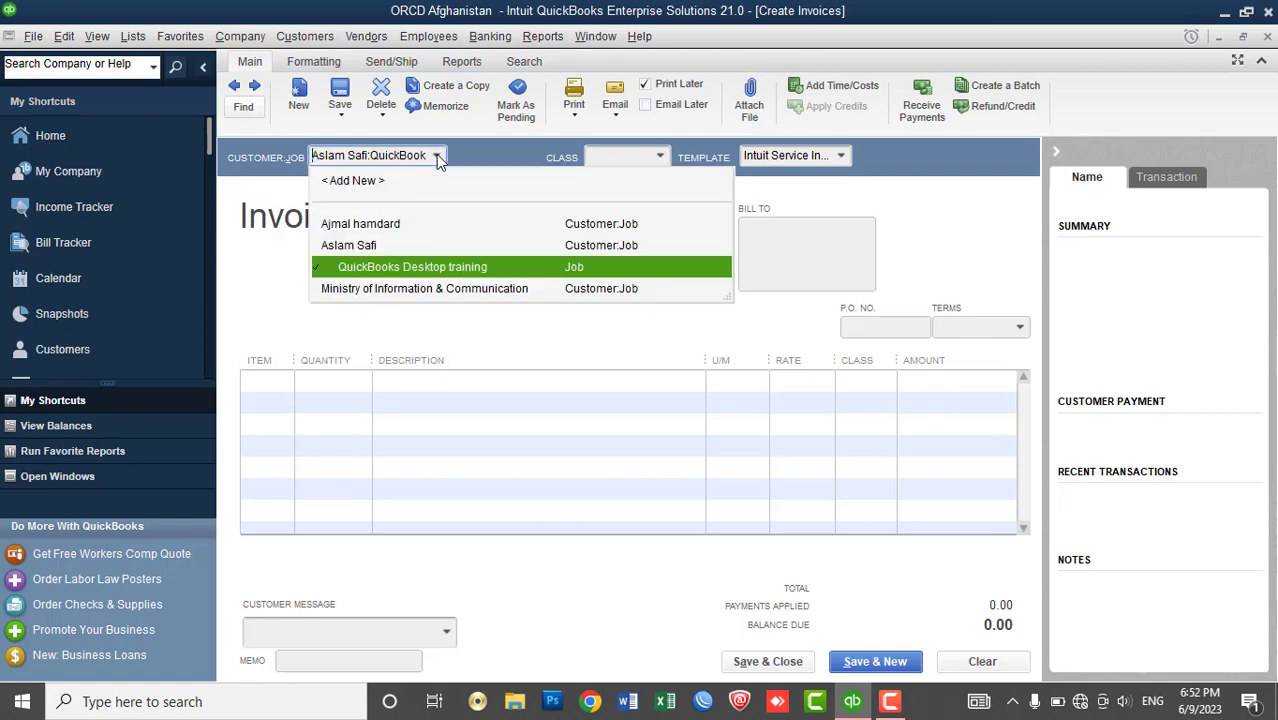
{"action": "left_click", "coordinate": [427, 270]}
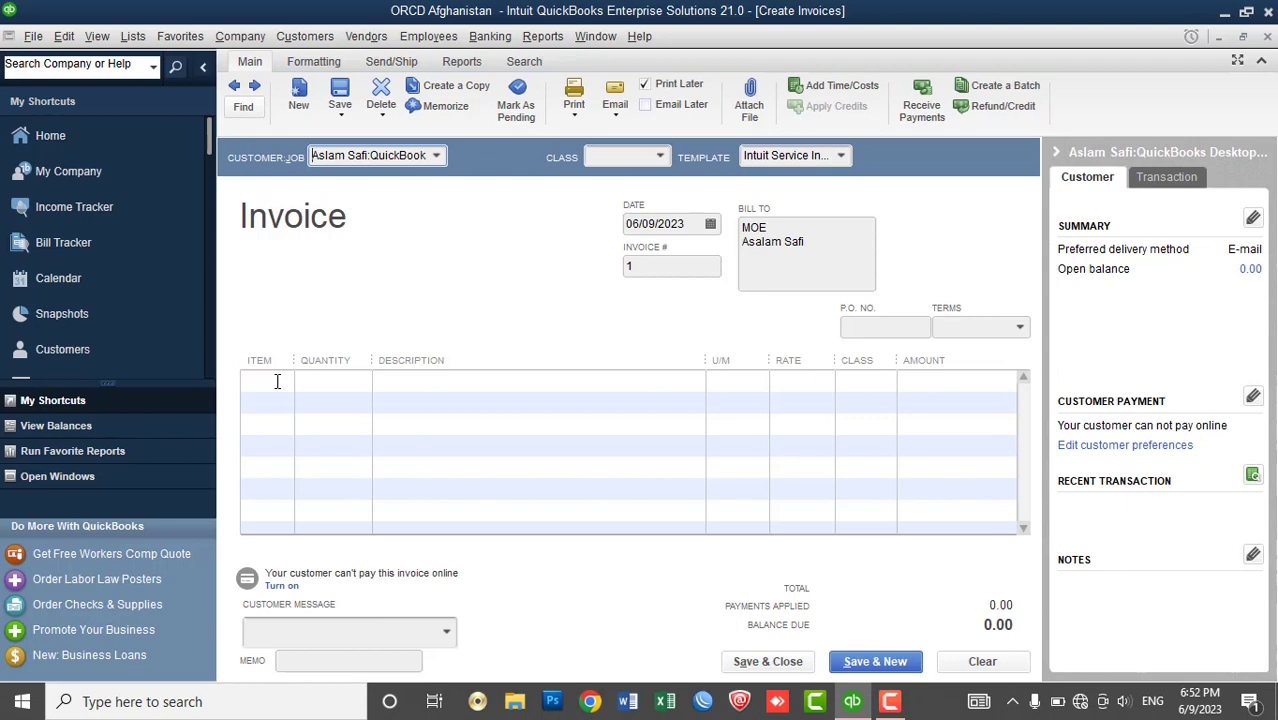
- Add the QuickBooks Desktop training service item to the invoice's first line with a quantity of 10
{"action": "left_click", "coordinate": [277, 381]}
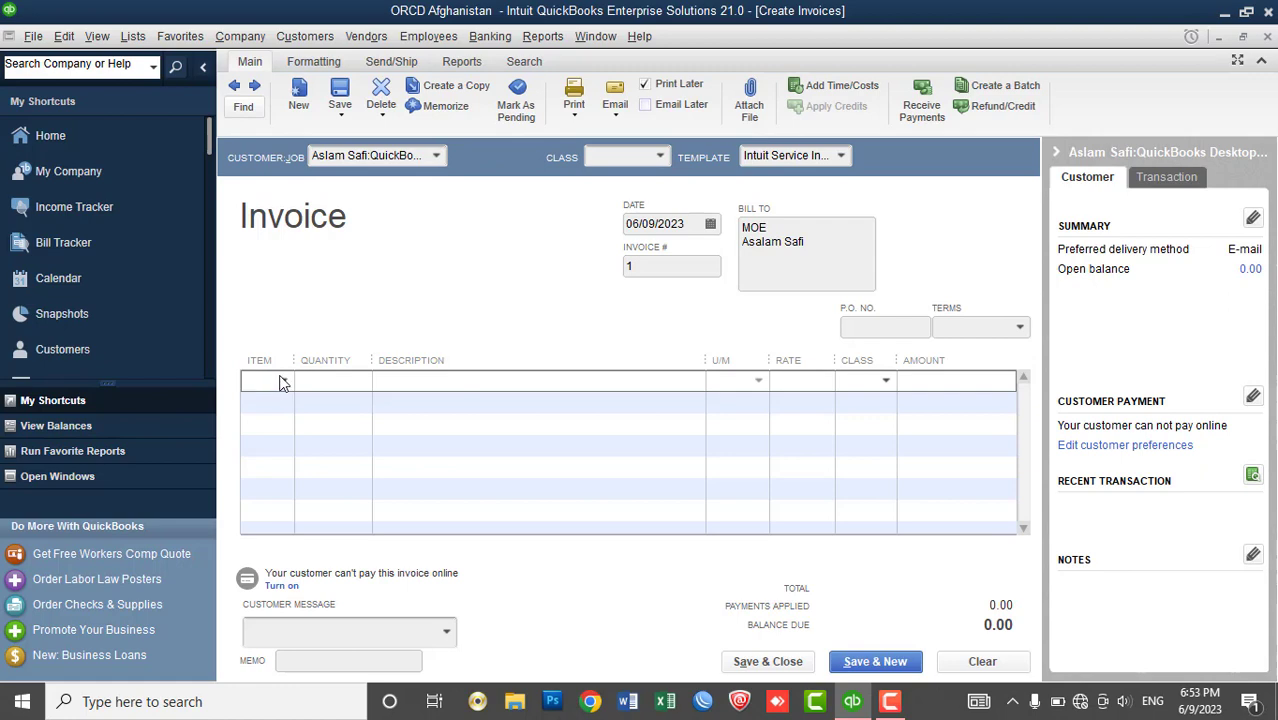
{"action": "left_click", "coordinate": [140, 36]}
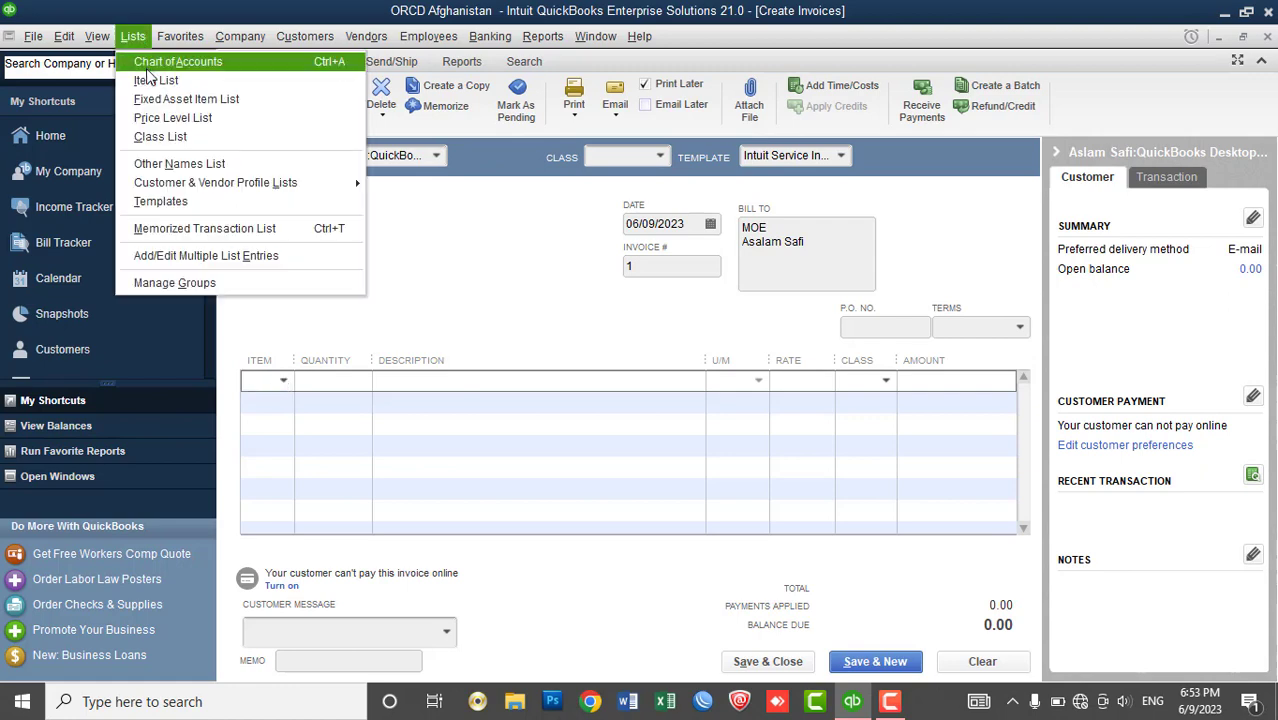
{"action": "left_click", "coordinate": [251, 194]}
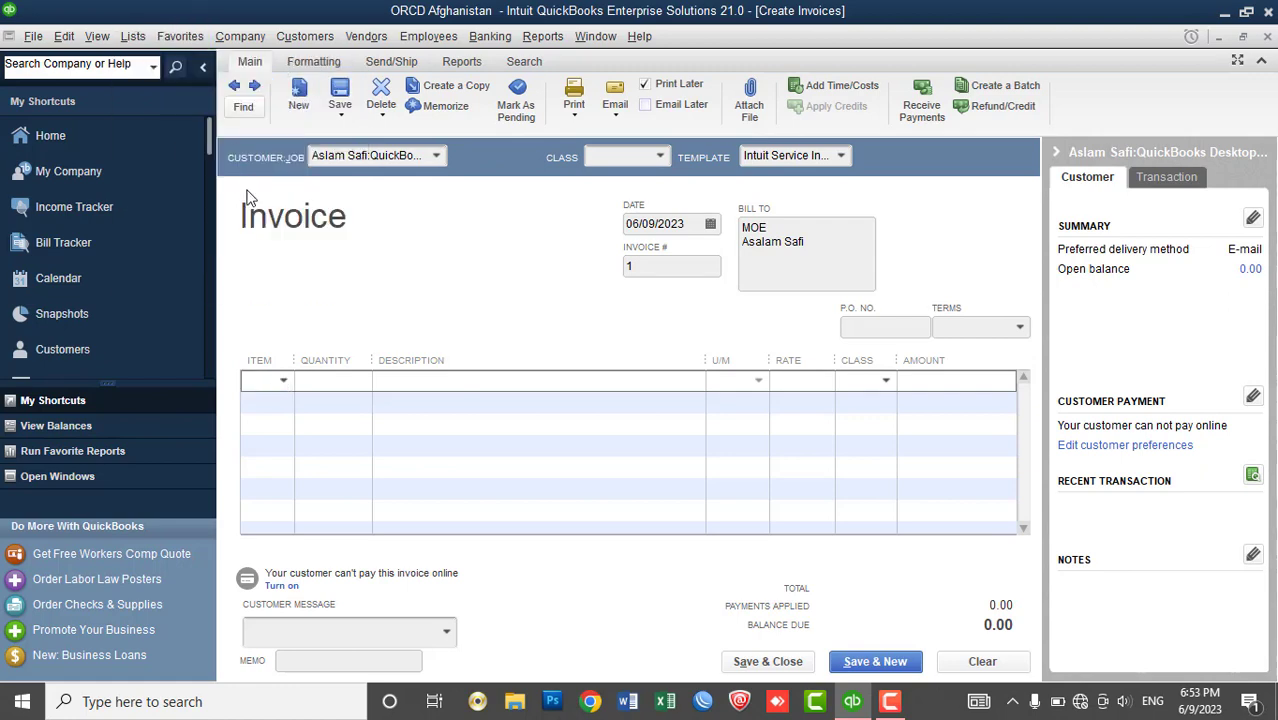
{"action": "left_click", "coordinate": [285, 380]}
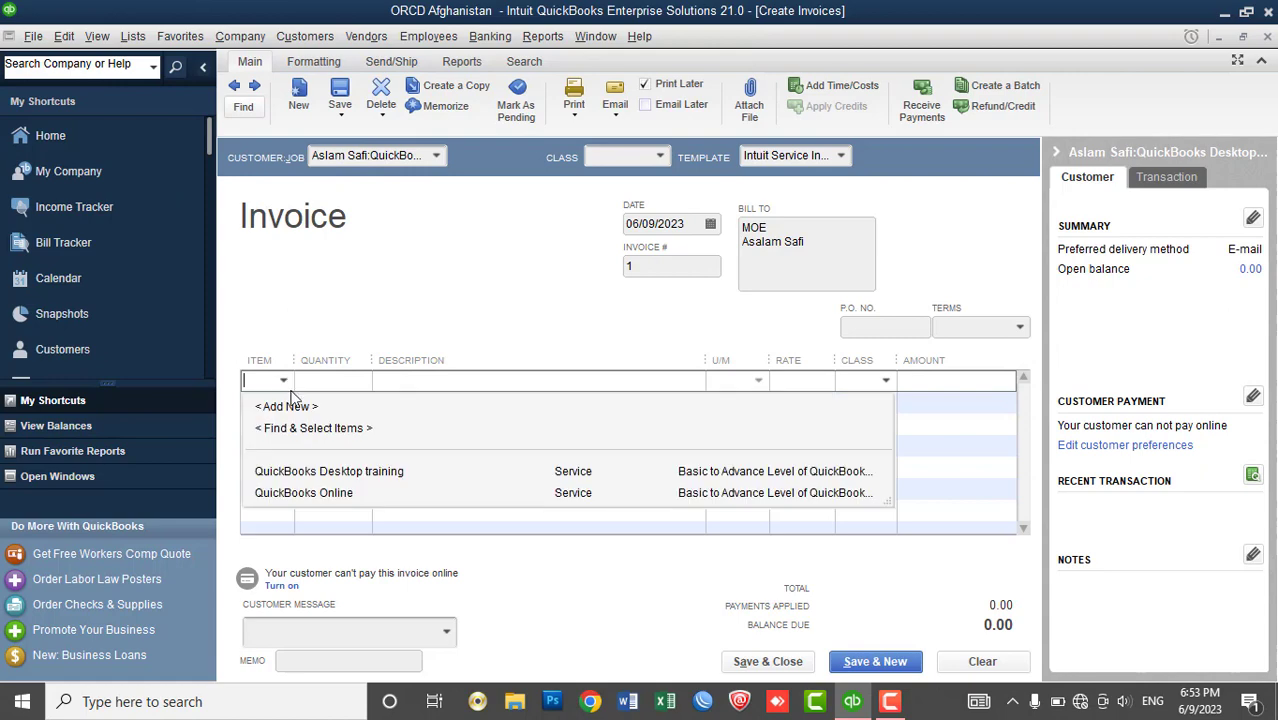
{"action": "left_click", "coordinate": [355, 481]}
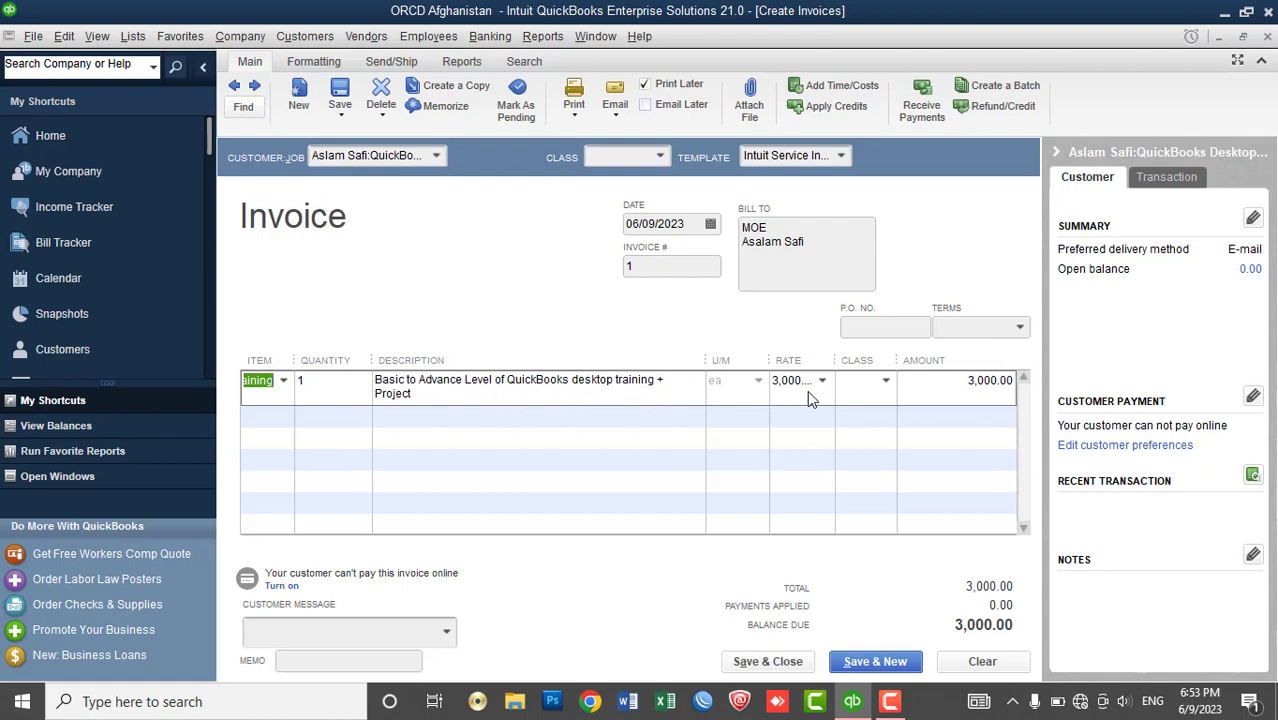
{"action": "left_click", "coordinate": [342, 384]}
{"action": "key", "text": "BackSpace"}
{"action": "type", "text": "10"}
{"action": "key", "text": "Tab"}
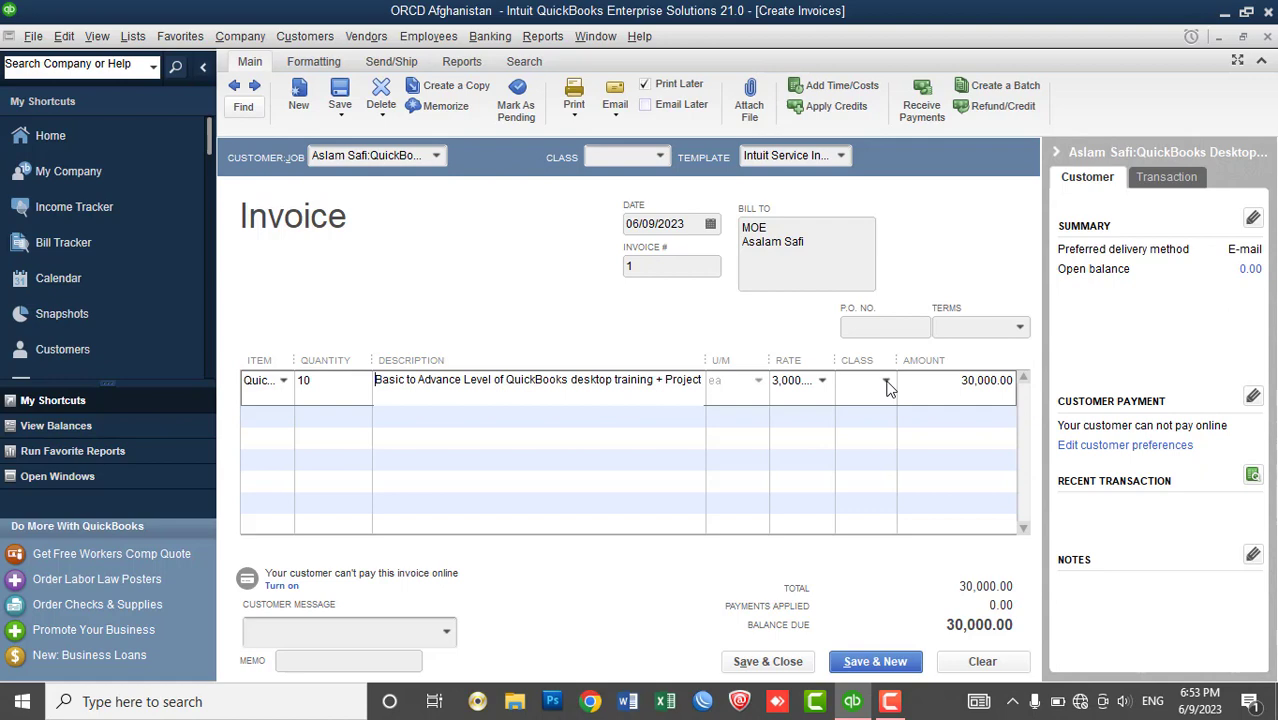
- Choose the customer message "Thank you for your business." and save and close the invoice without assigning a class
{"action": "left_click", "coordinate": [677, 270]}
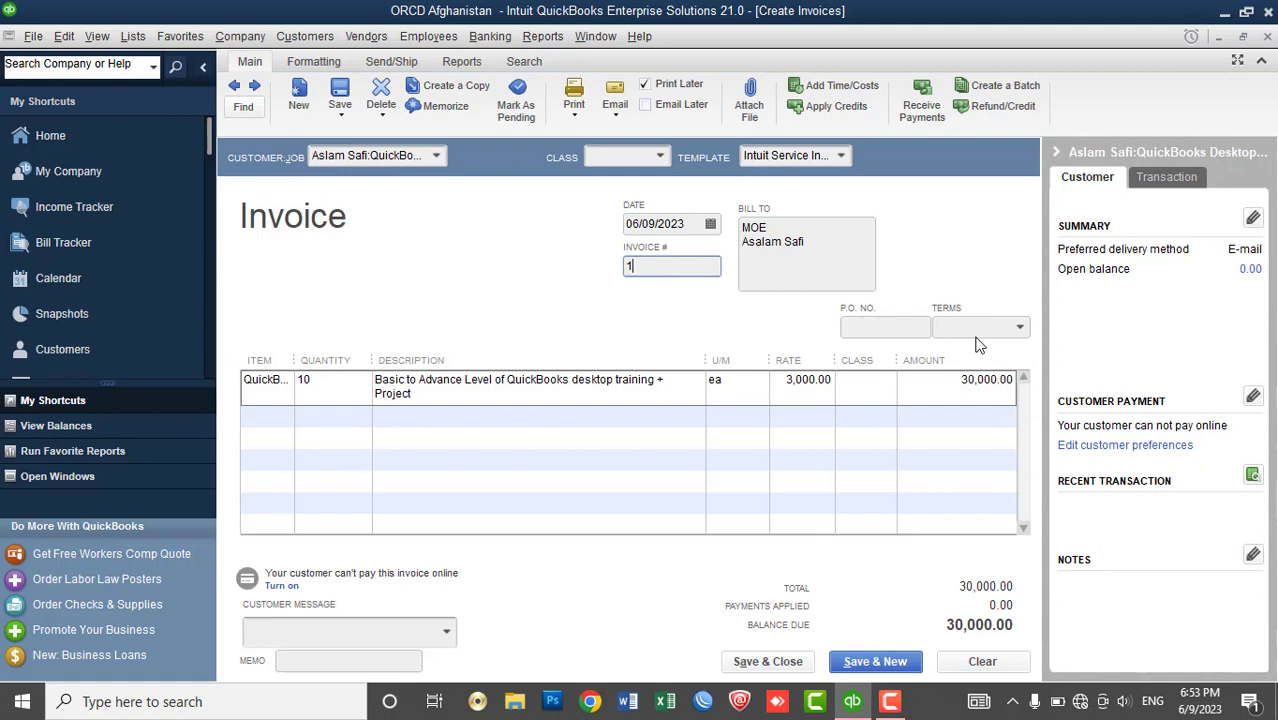
{"action": "left_click", "coordinate": [448, 632]}
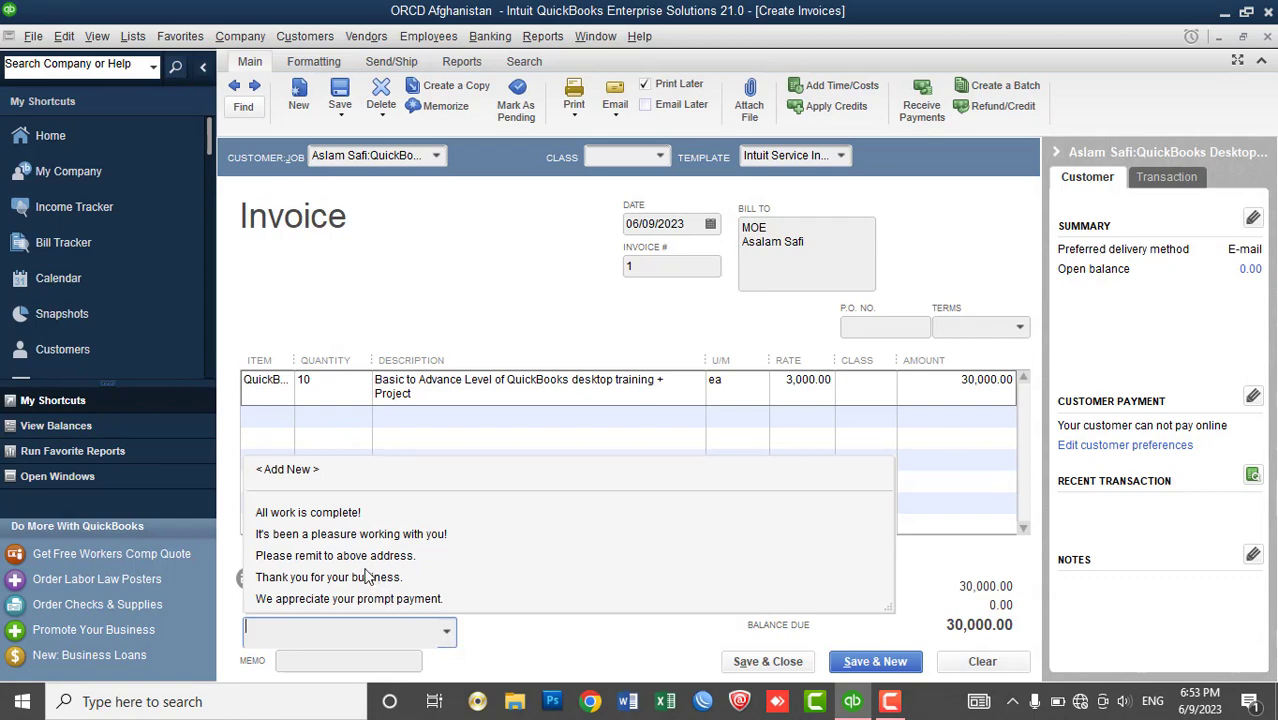
{"action": "left_click", "coordinate": [330, 578]}
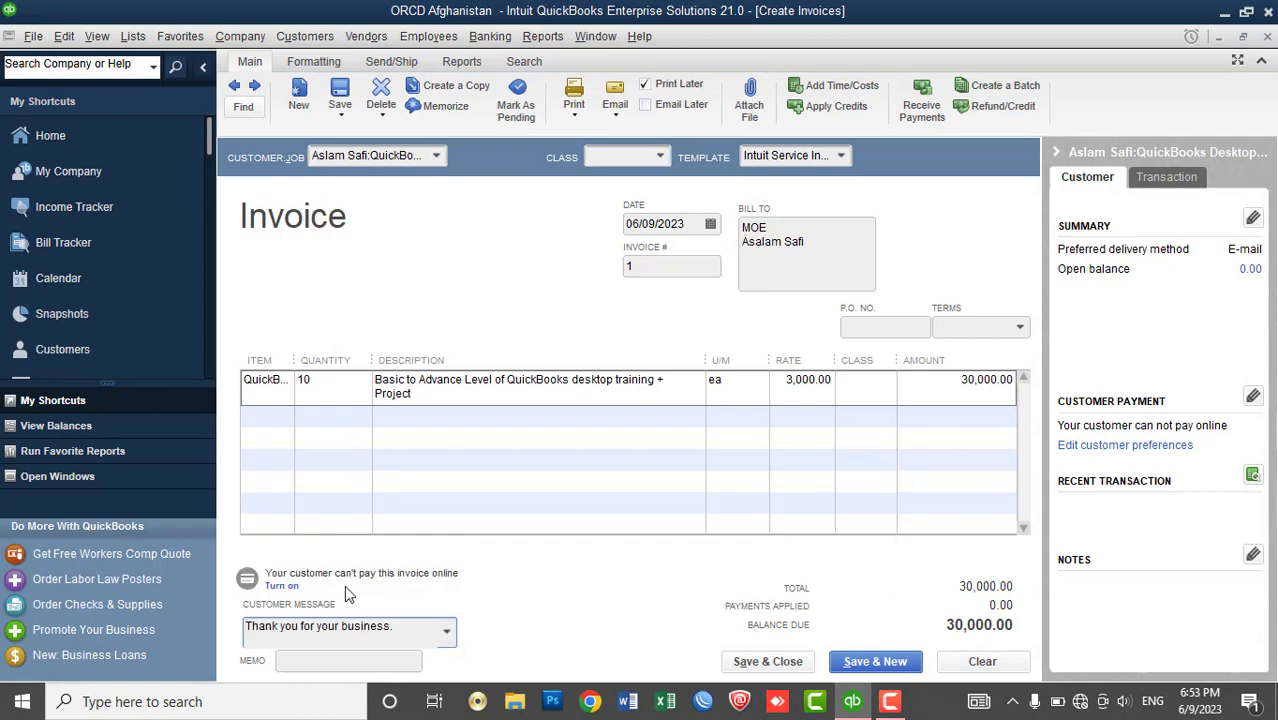
{"action": "left_click", "coordinate": [768, 662]}
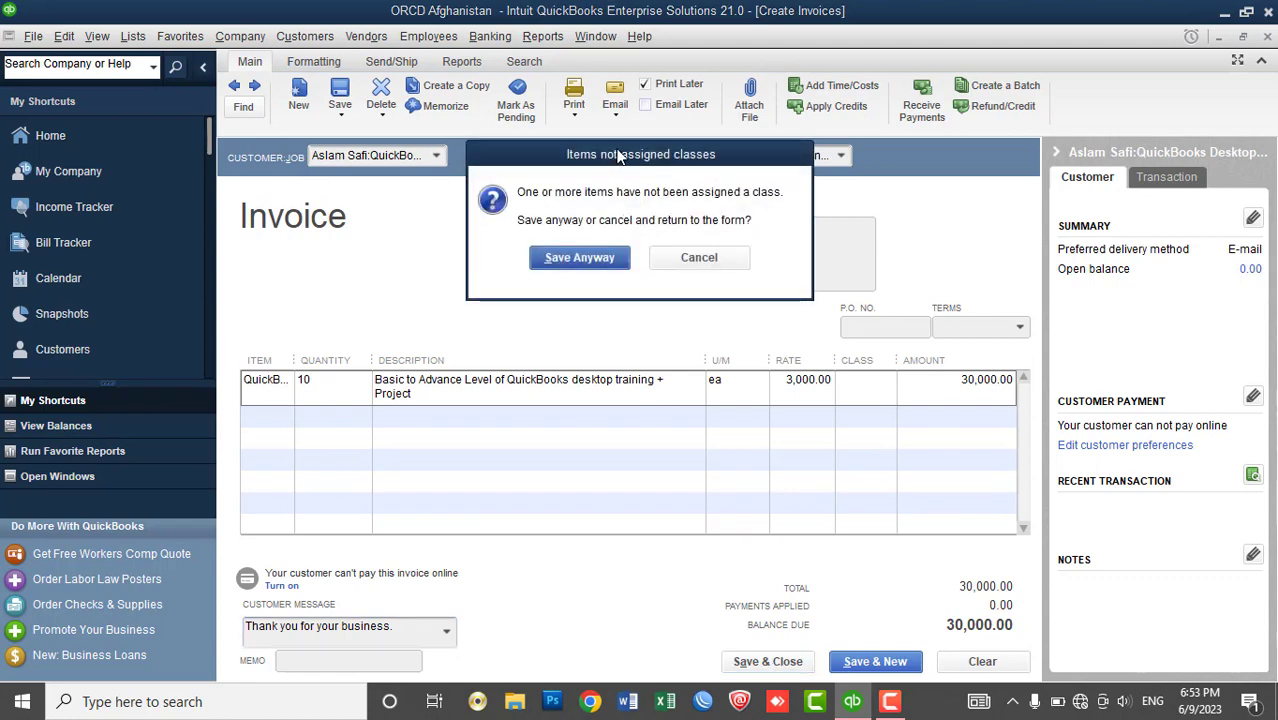
{"action": "left_click", "coordinate": [606, 263]}
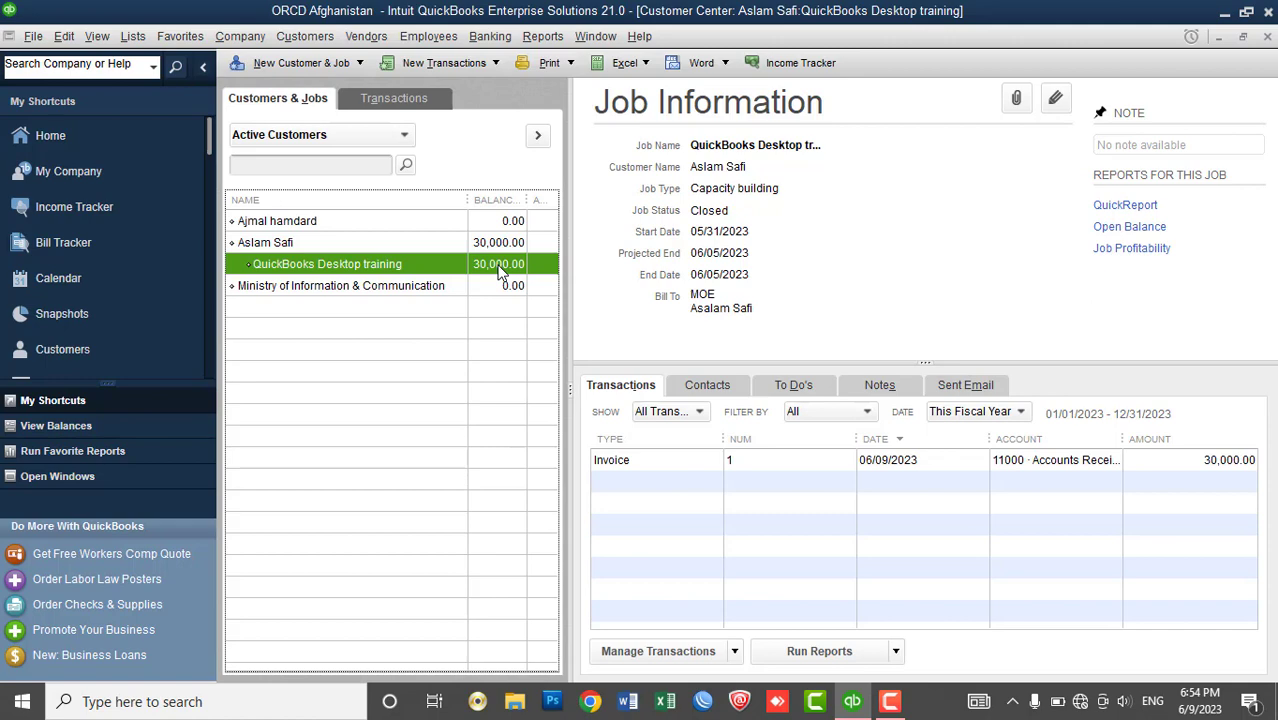
- Start a second job under the same customer and name it "QuickBooks Online training"
{"action": "left_click", "coordinate": [278, 249]}
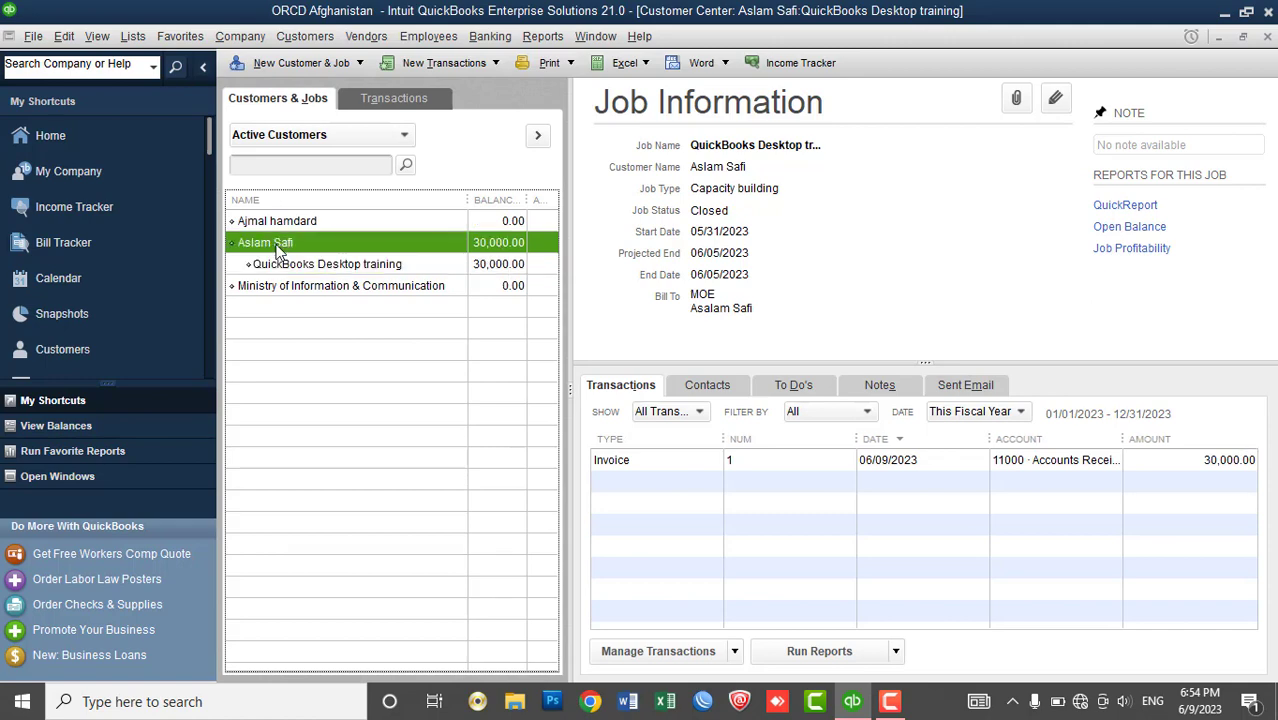
{"action": "right_click", "coordinate": [279, 251]}
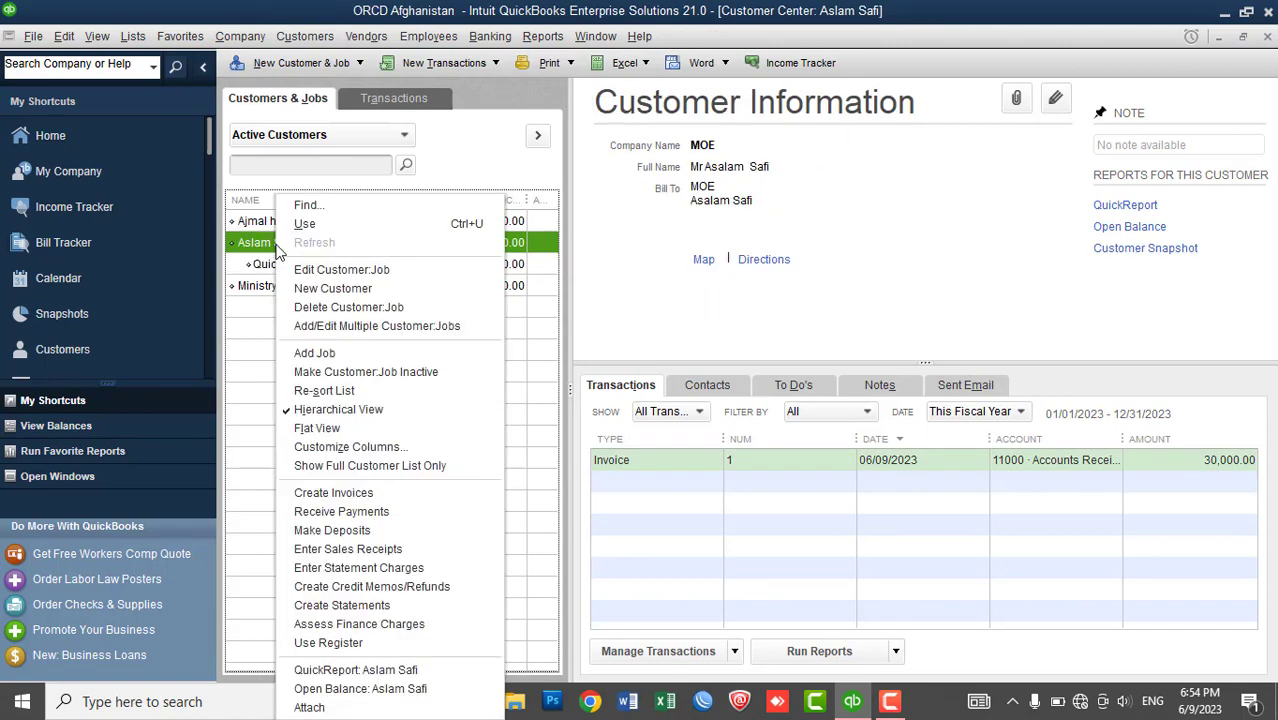
{"action": "left_click", "coordinate": [320, 353]}
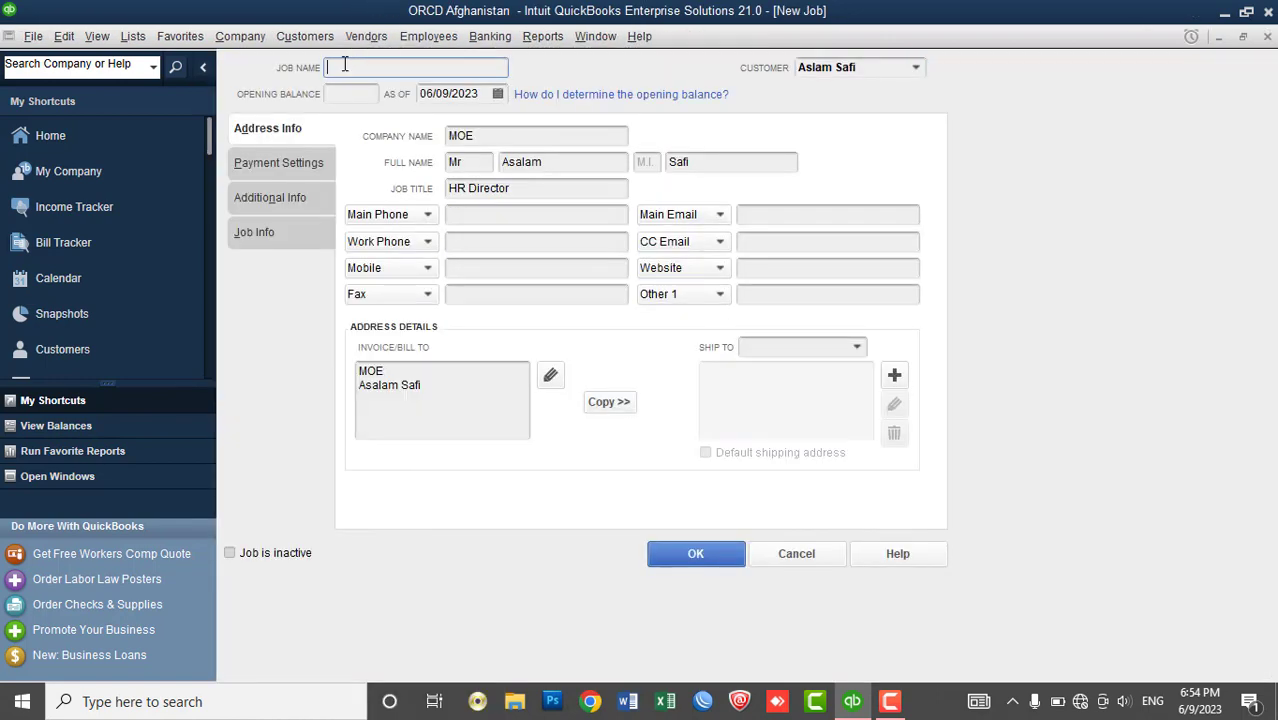
{"action": "type", "text": "QuickBooks Online training"}
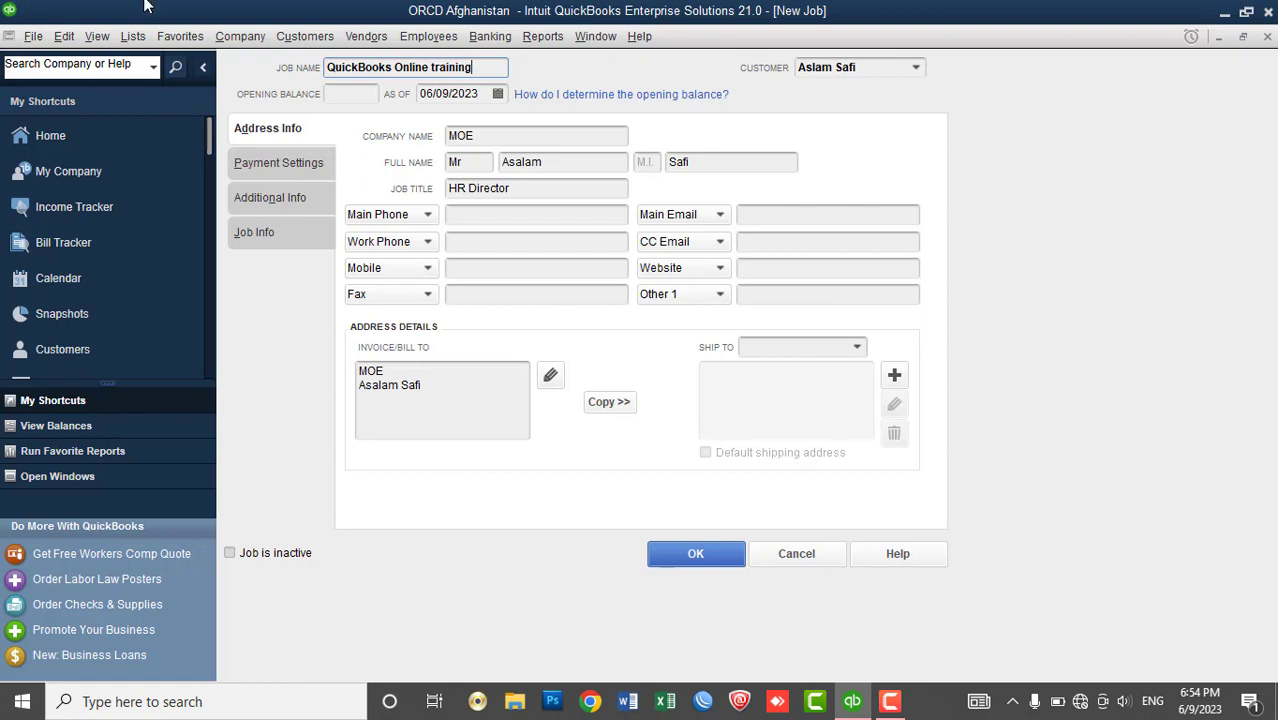
- In the job info, enter the description "QuickBooks Online training - Capacity Building", job type Capacity building and status Closed
{"action": "left_click", "coordinate": [263, 238]}
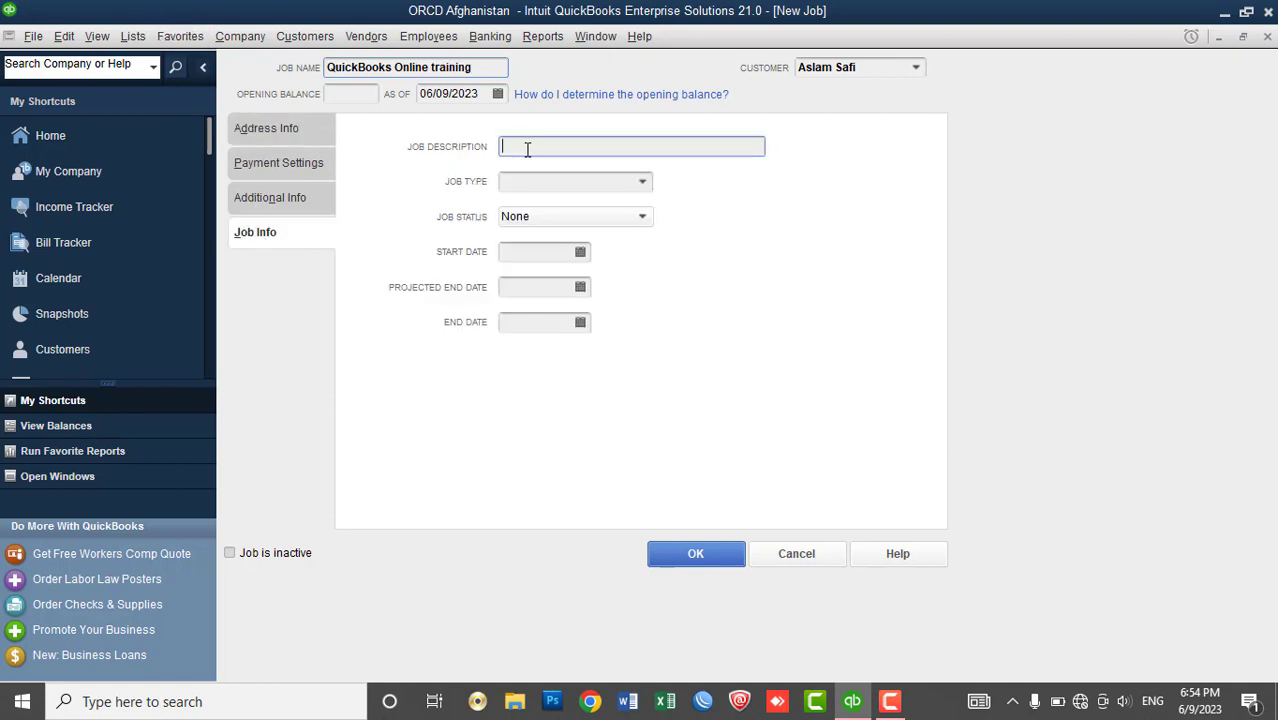
{"action": "type", "text": "QuickBooks Online training - Capaci"}
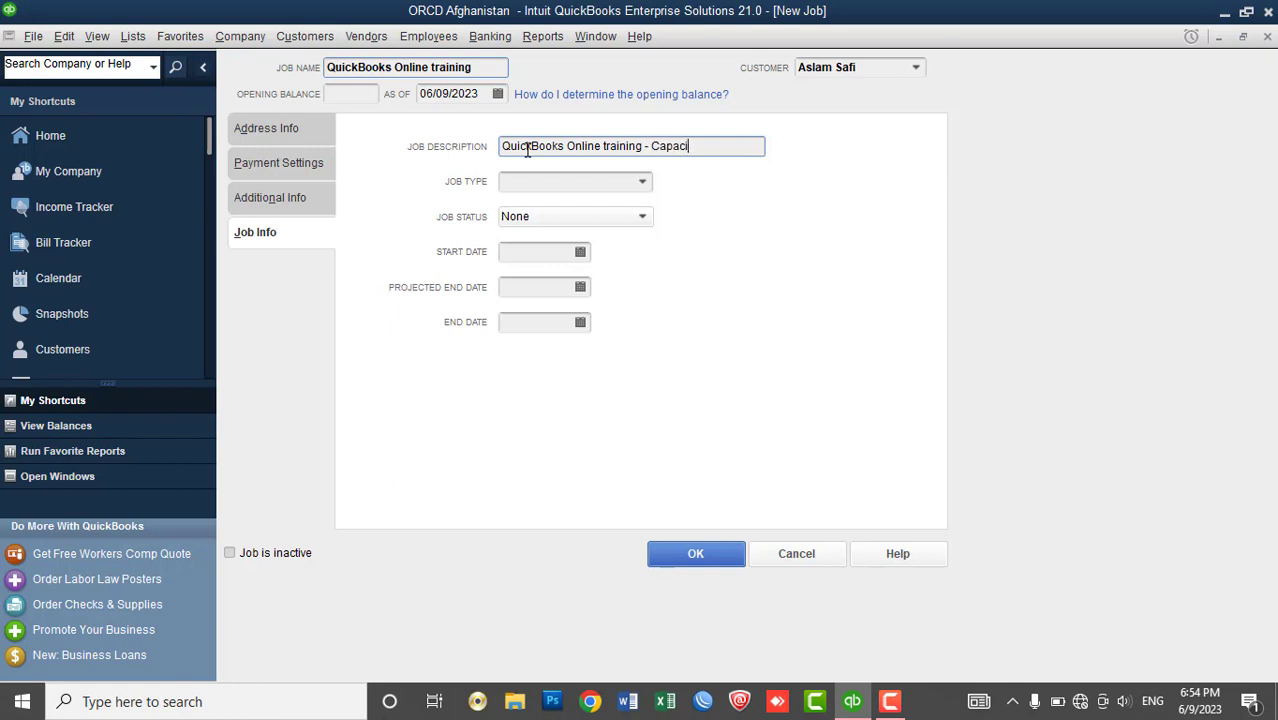
{"action": "type", "text": "ty Building"}
{"action": "left_click", "coordinate": [640, 185]}
{"action": "left_click", "coordinate": [565, 250]}
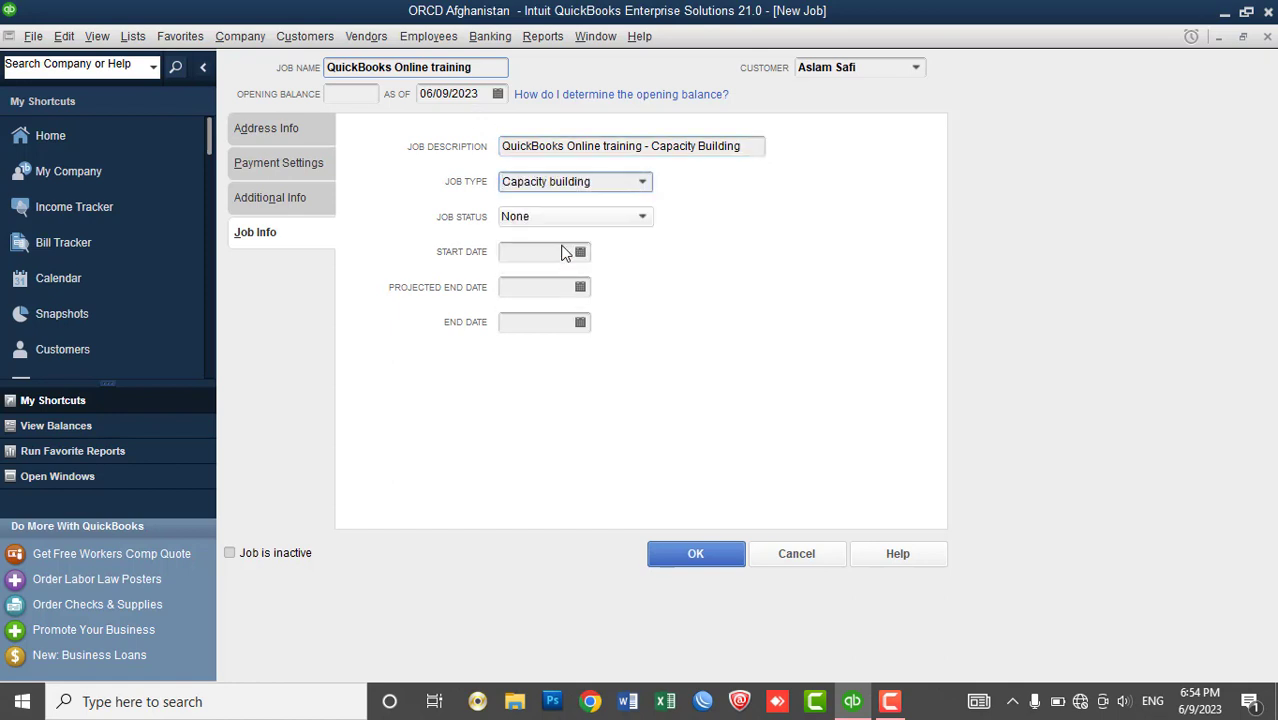
{"action": "left_click", "coordinate": [532, 218]}
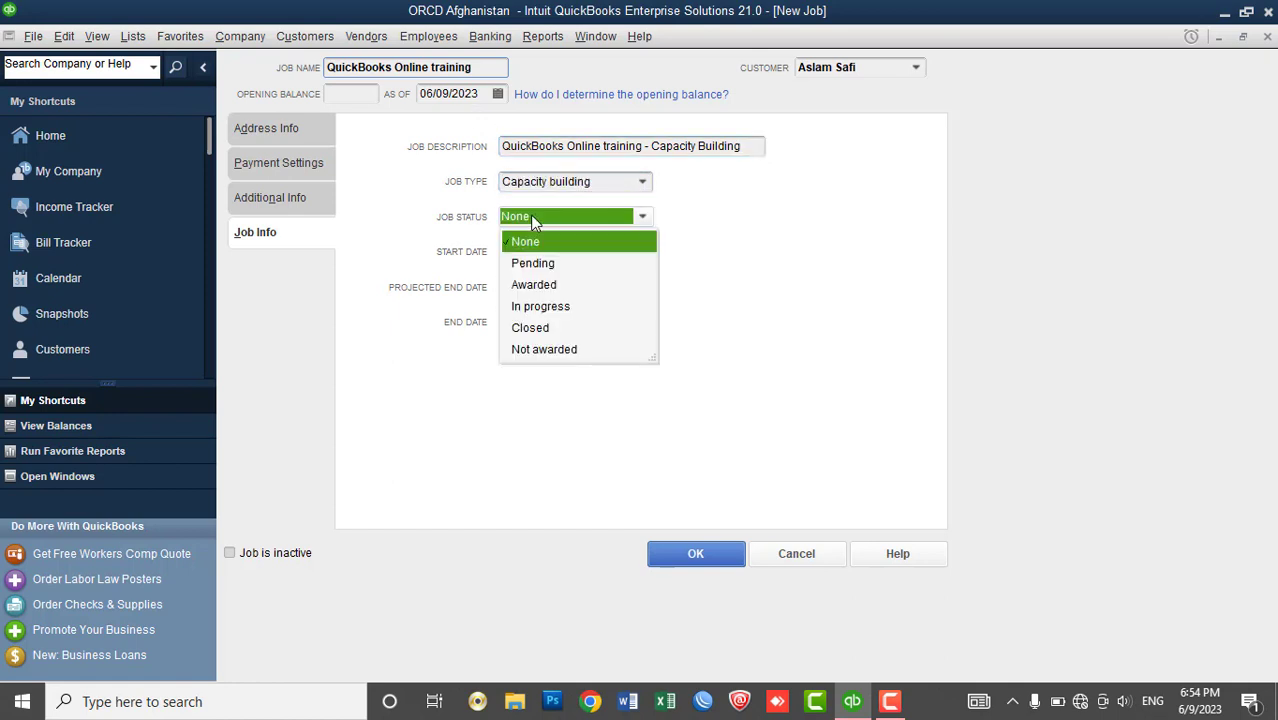
{"action": "left_click", "coordinate": [545, 330]}
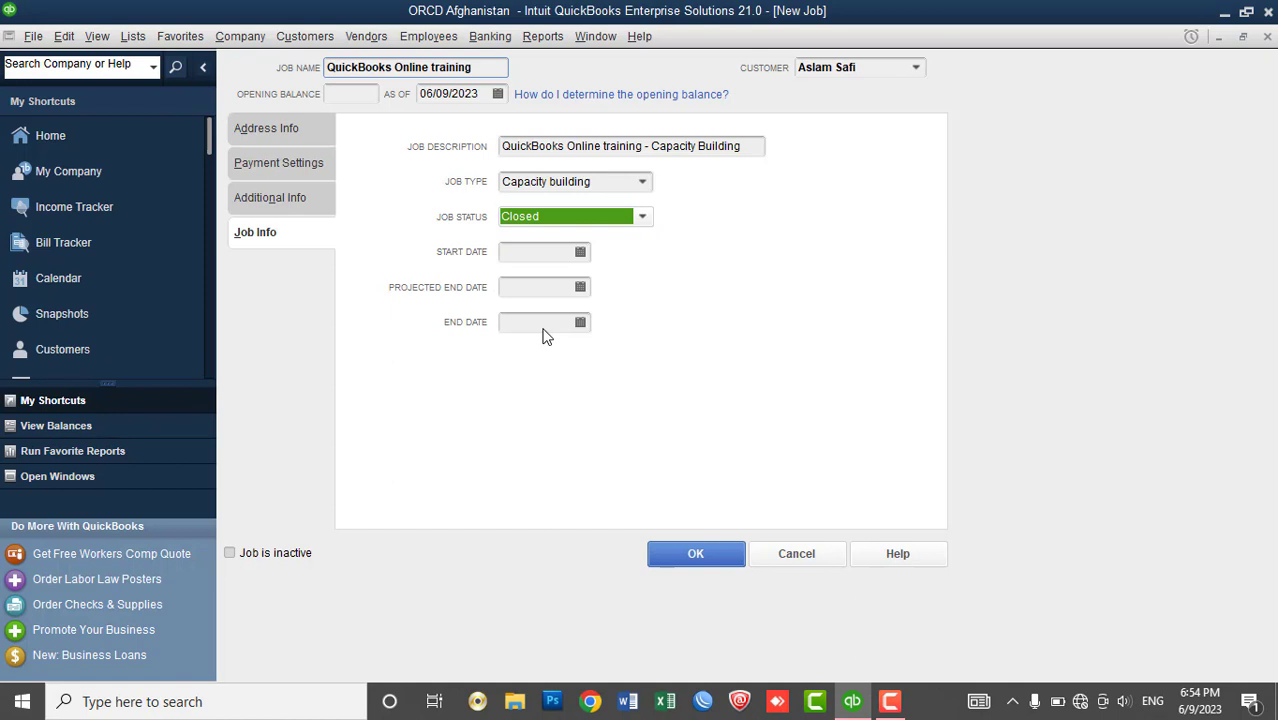
- Set the job's start date to 06/01/2023 and its projected end and end dates to 06/06/2023, and save the job
{"action": "left_click", "coordinate": [579, 253]}
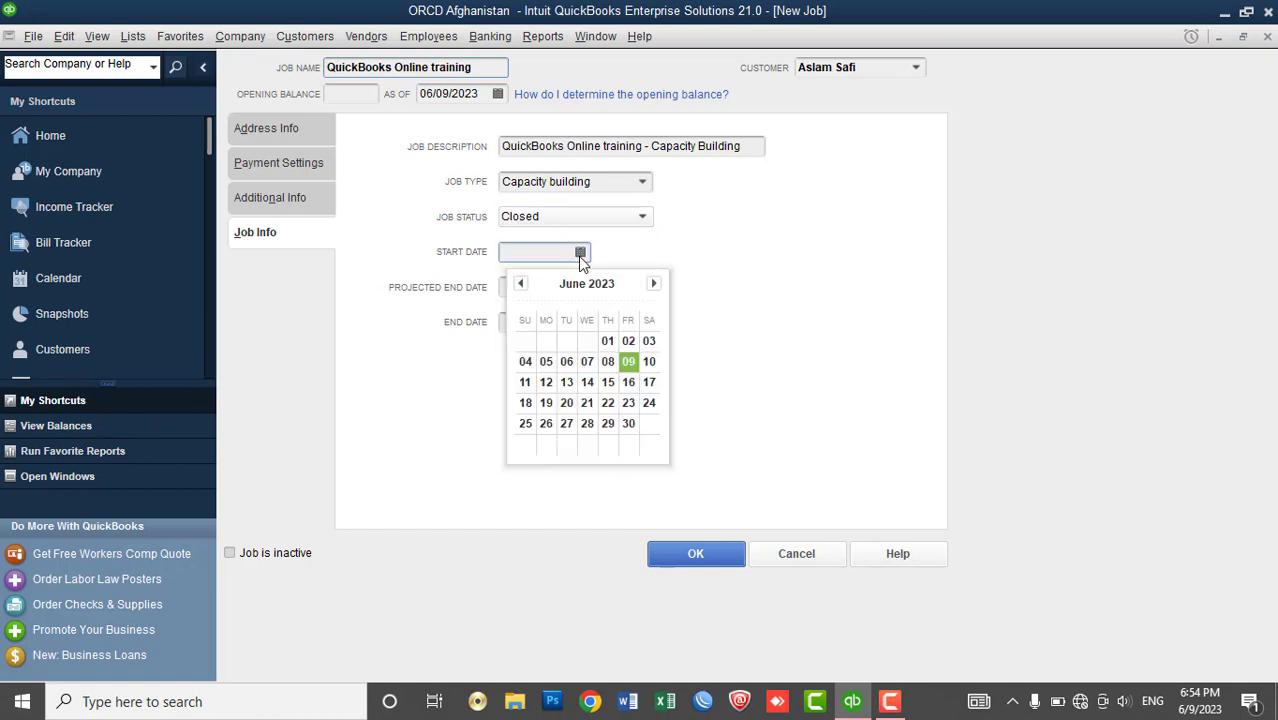
{"action": "left_click", "coordinate": [608, 341]}
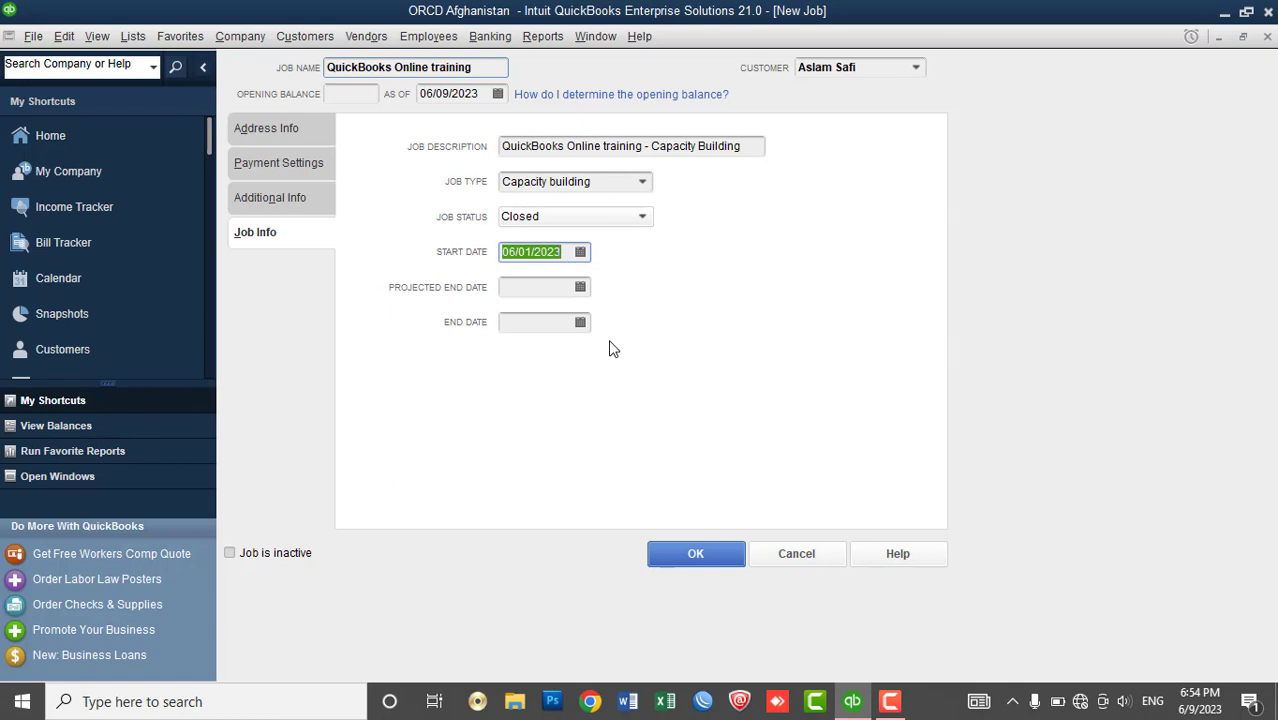
{"action": "left_click", "coordinate": [580, 288]}
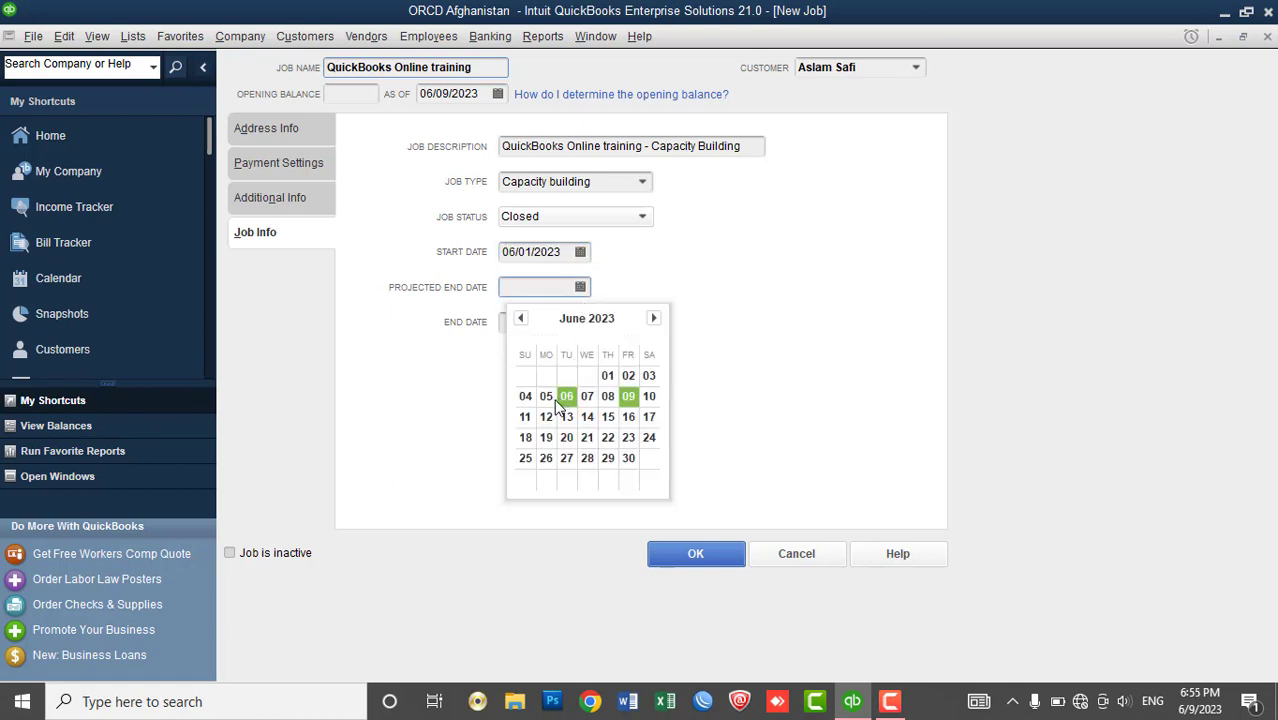
{"action": "left_click", "coordinate": [565, 398]}
{"action": "left_click", "coordinate": [580, 322]}
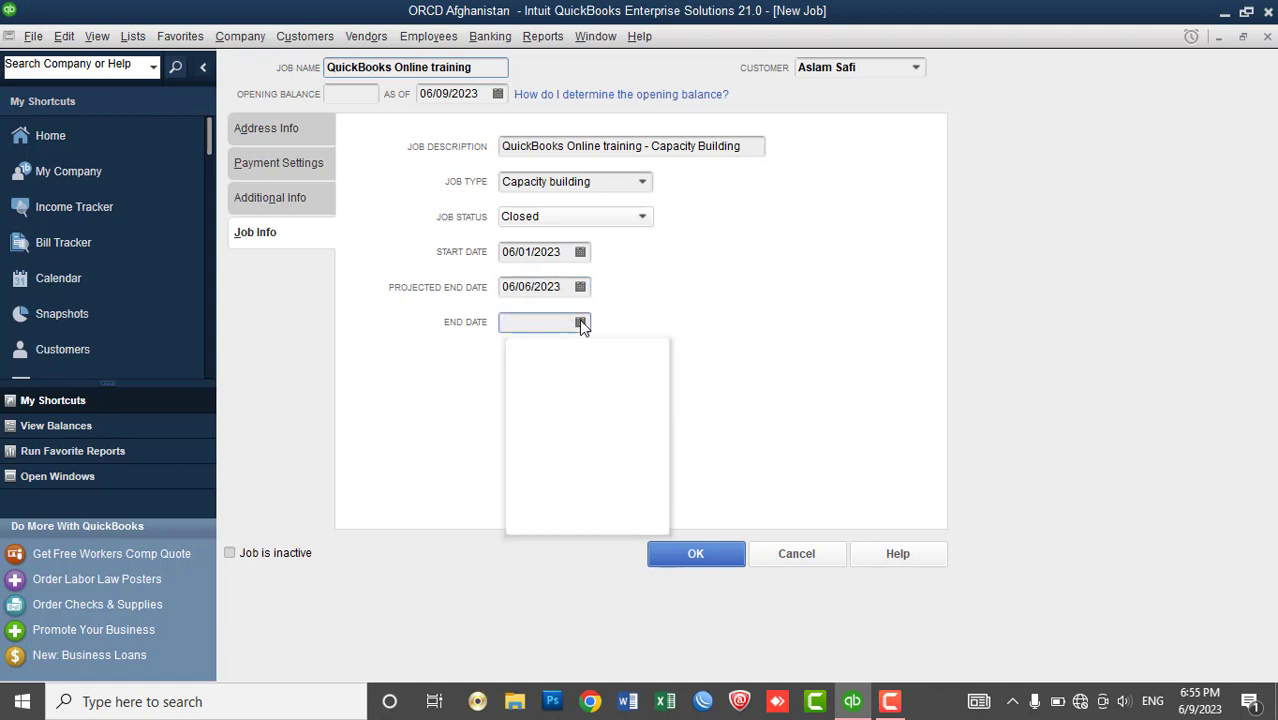
{"action": "left_click", "coordinate": [567, 431]}
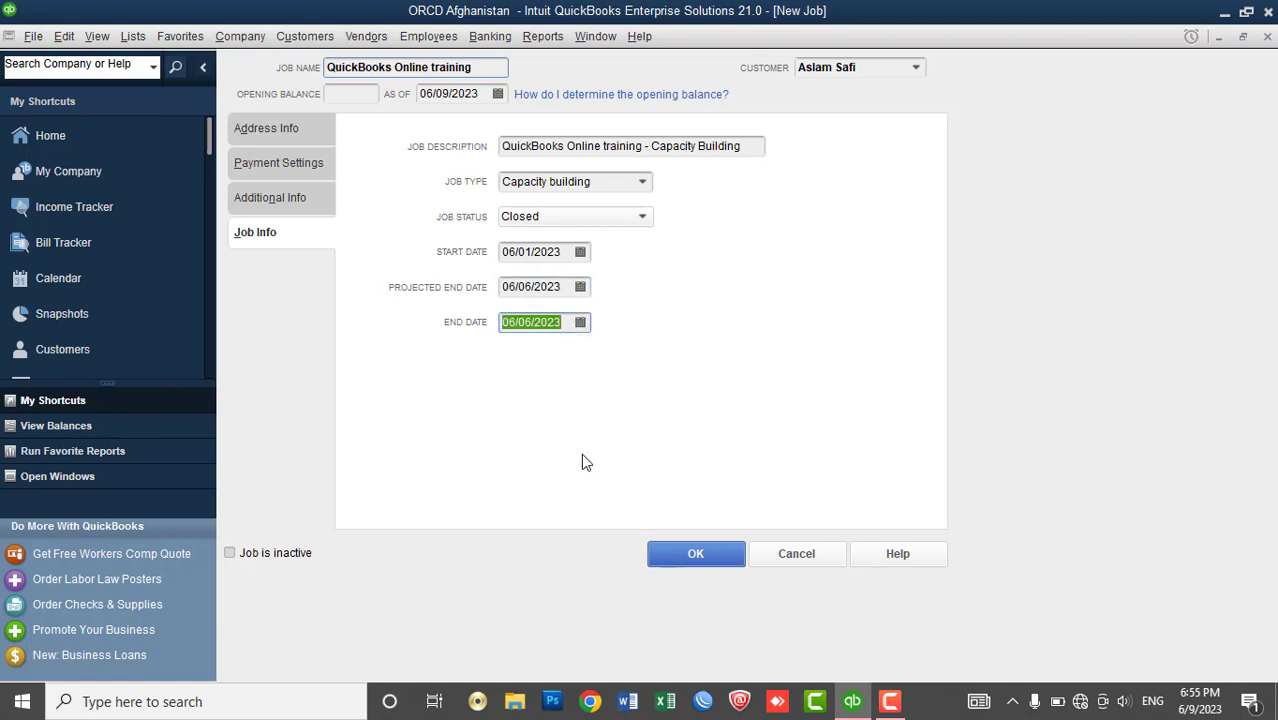
{"action": "left_click", "coordinate": [688, 553]}
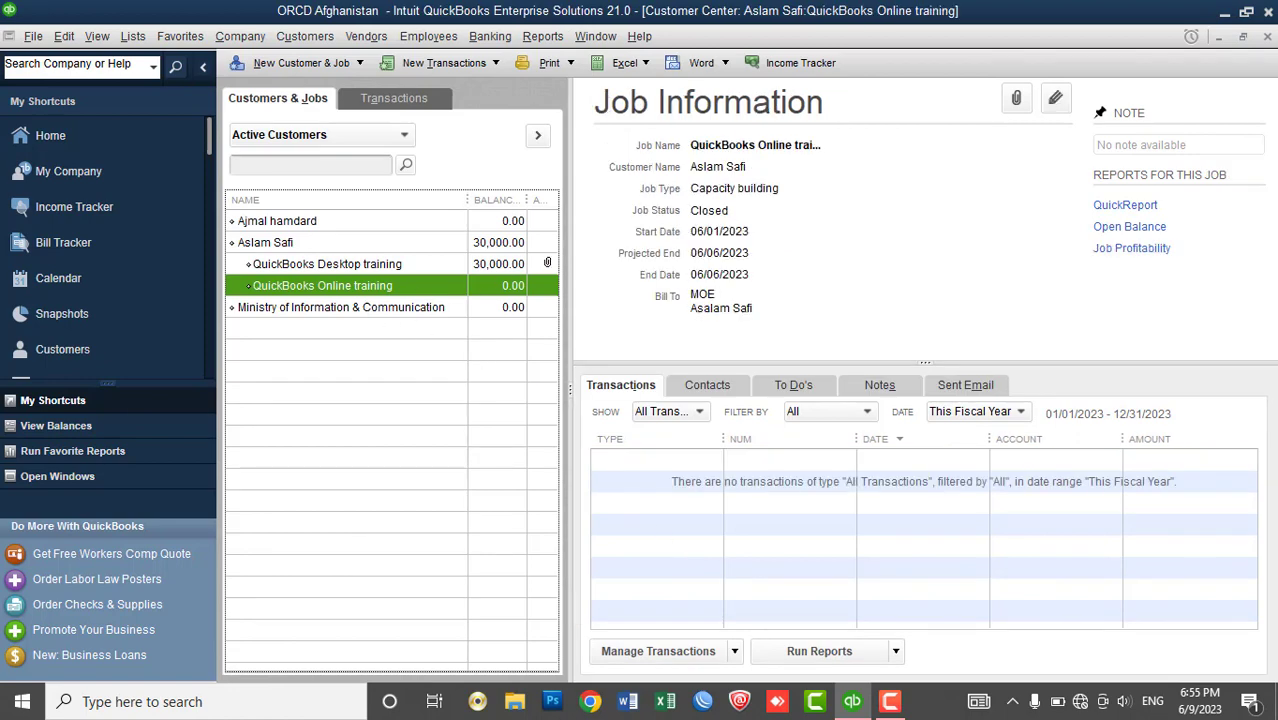
{"action": "double_click", "coordinate": [491, 265]}
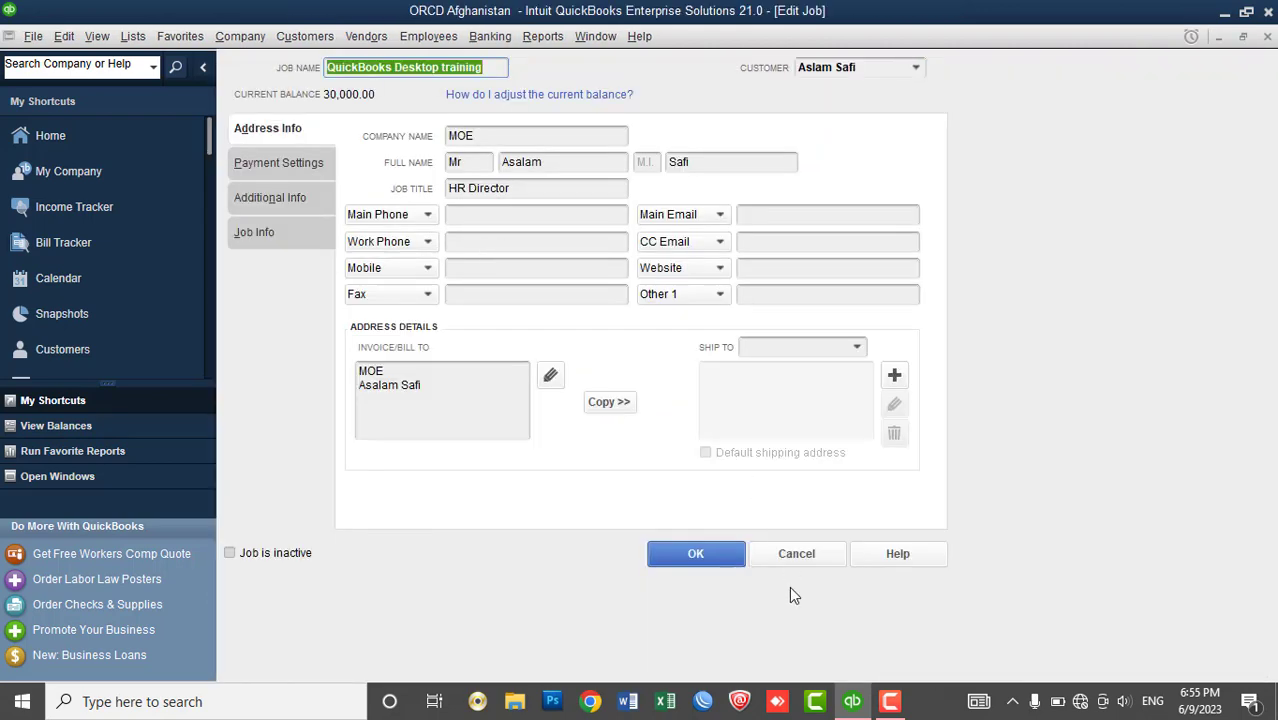
{"action": "left_click", "coordinate": [830, 553]}
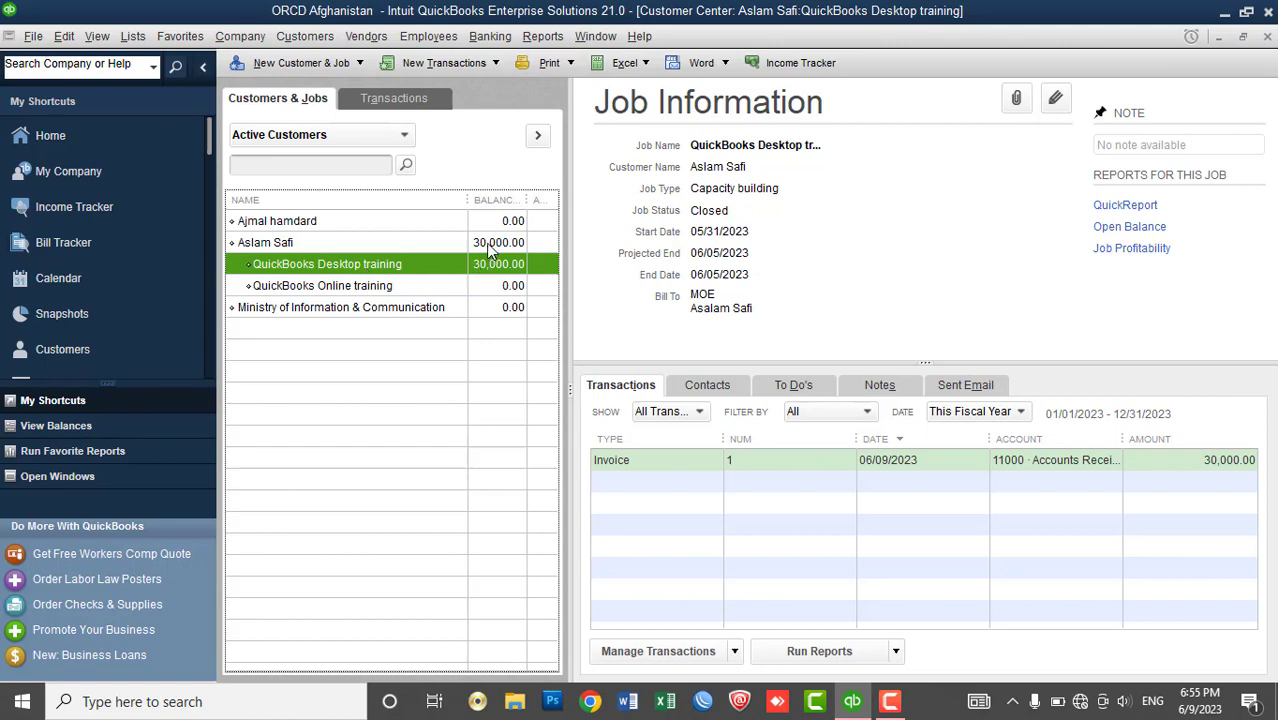
- Create a new invoice for the customer's QuickBooks Online training job
{"action": "left_click", "coordinate": [388, 290]}
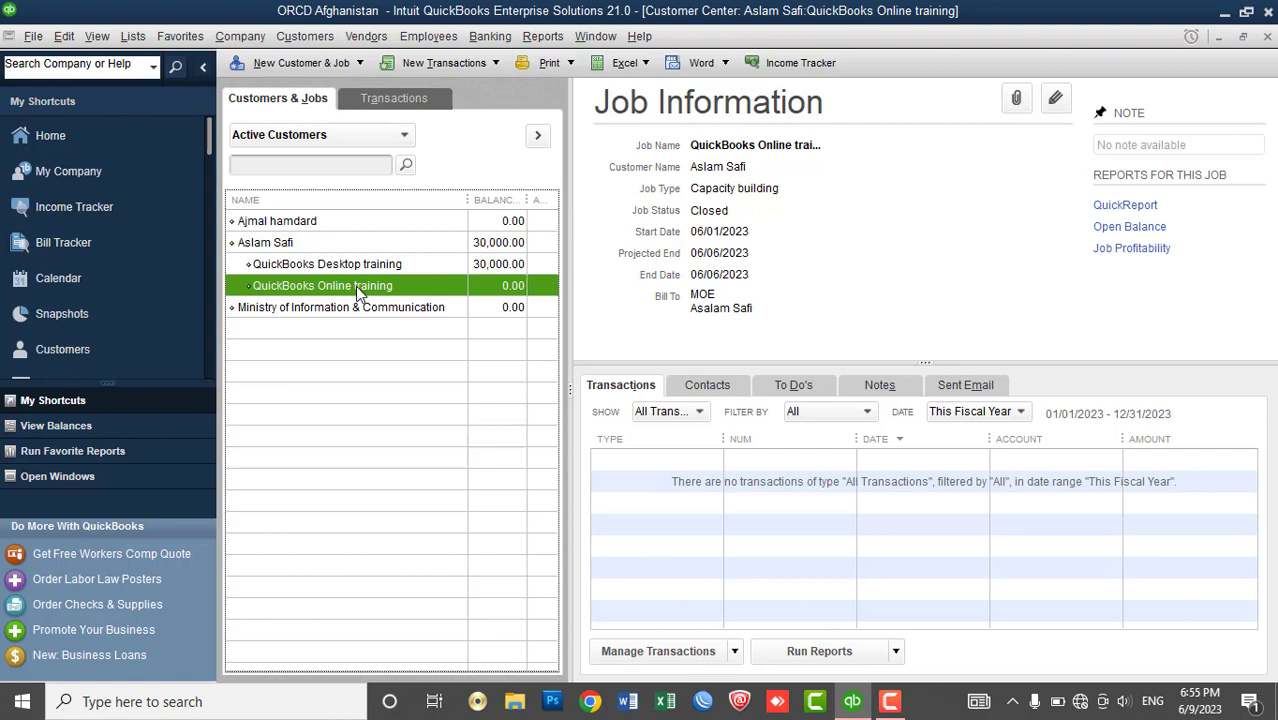
{"action": "left_click", "coordinate": [440, 64]}
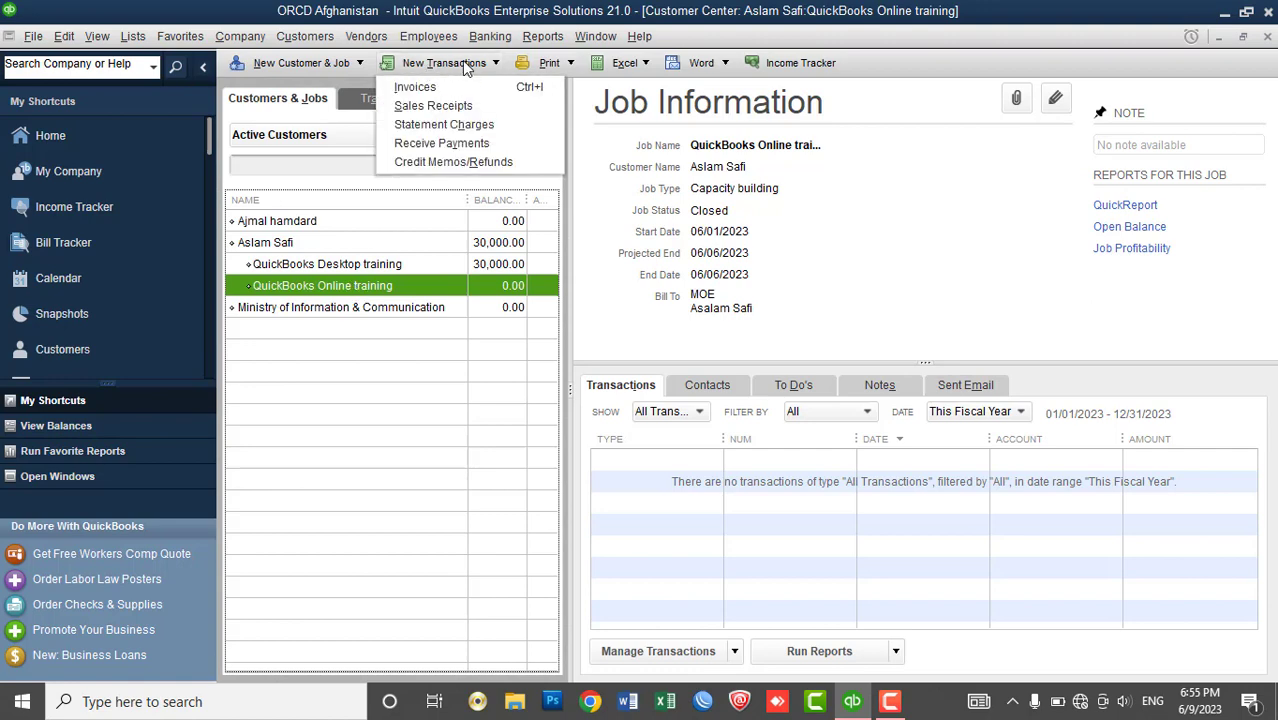
{"action": "left_click", "coordinate": [442, 86]}
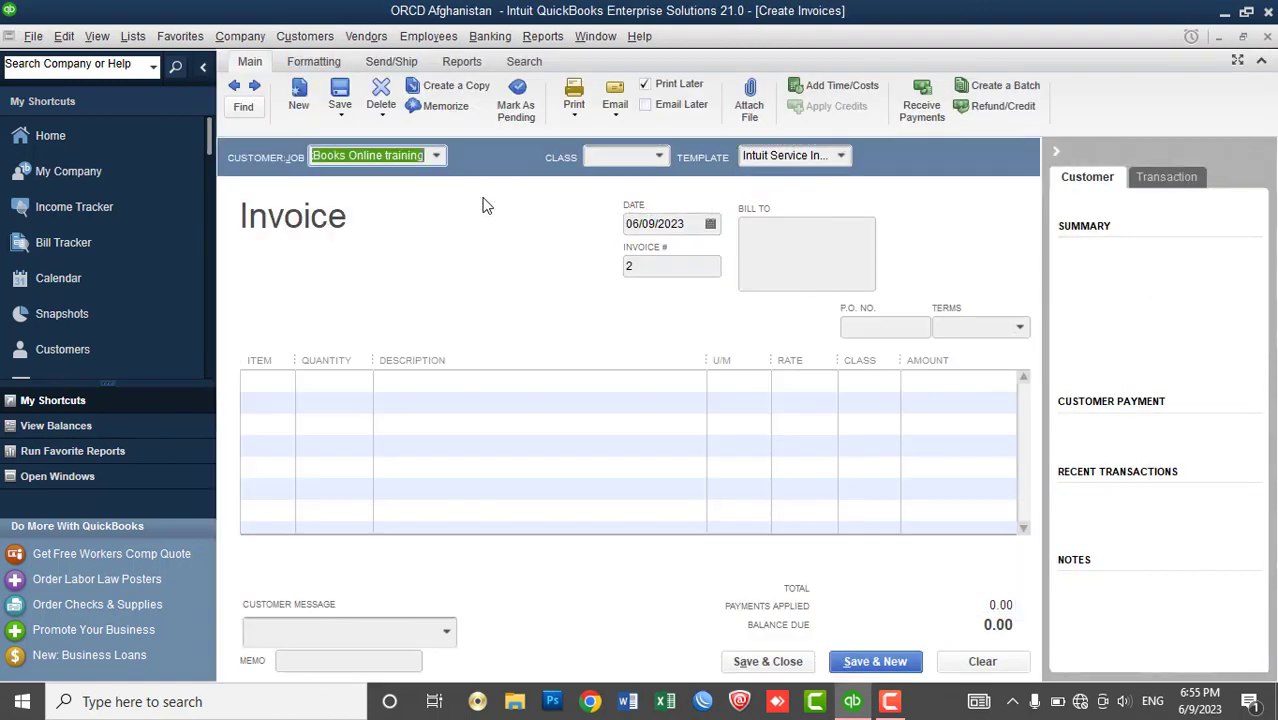
{"action": "left_click", "coordinate": [438, 164]}
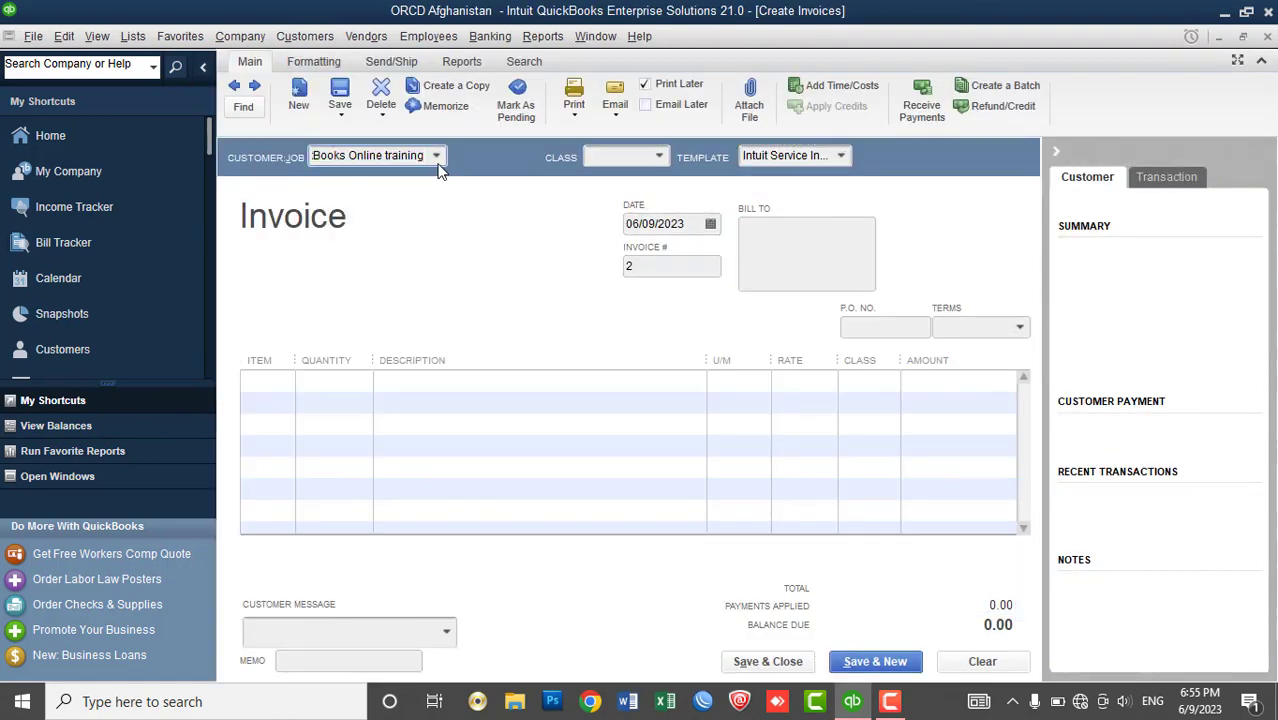
{"action": "left_click", "coordinate": [437, 158]}
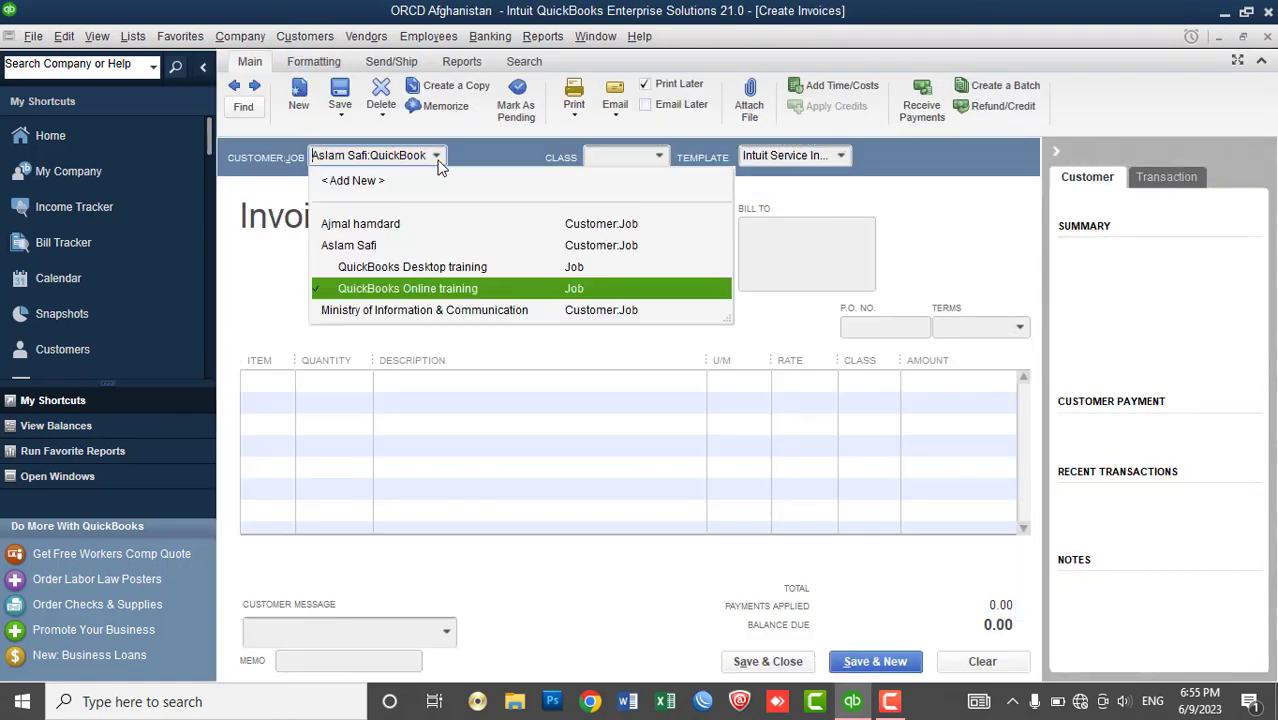
{"action": "left_click", "coordinate": [437, 292]}
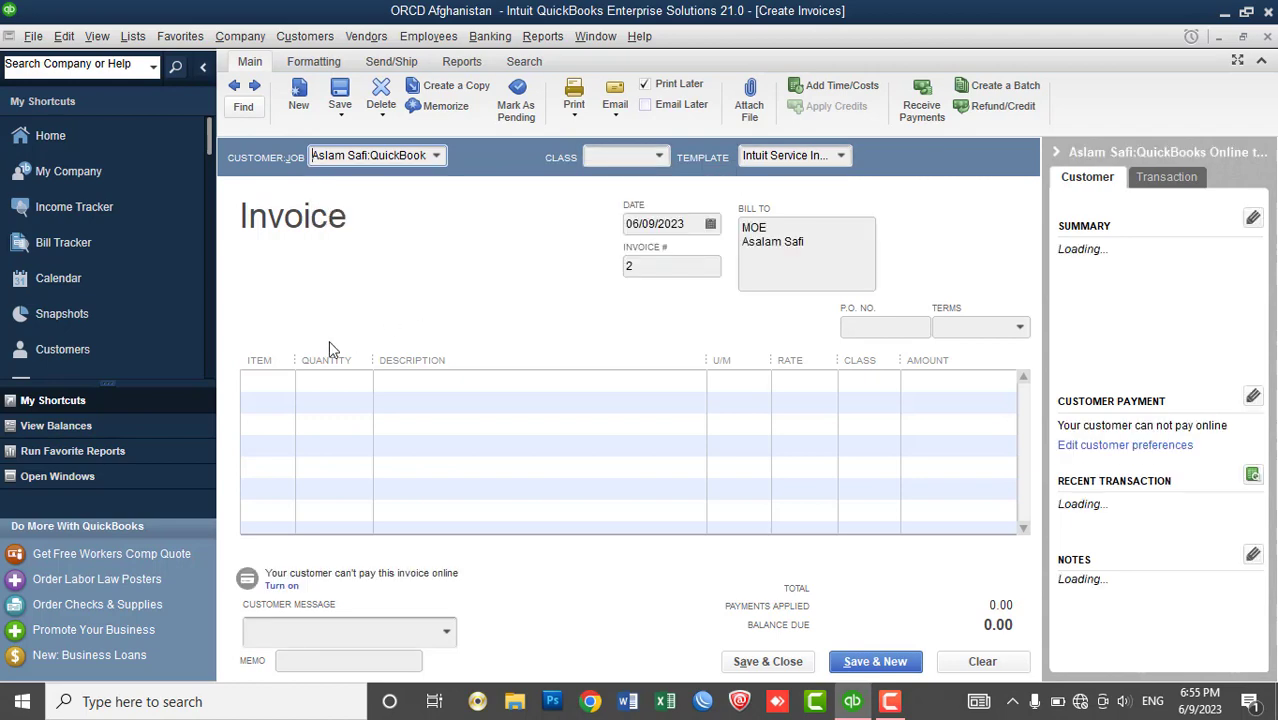
- Add the QuickBooks Online service item to the invoice's first line with a quantity of 5
{"action": "left_click", "coordinate": [280, 381]}
{"action": "left_click", "coordinate": [286, 382]}
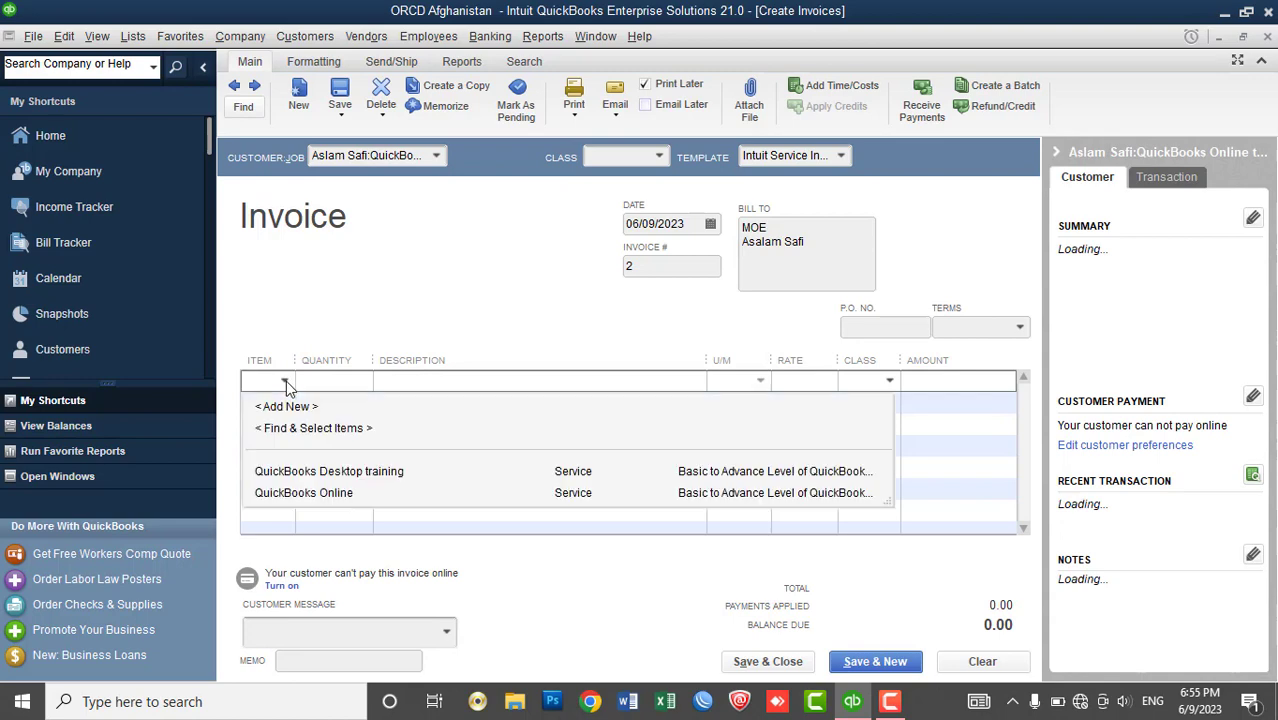
{"action": "left_click", "coordinate": [297, 493]}
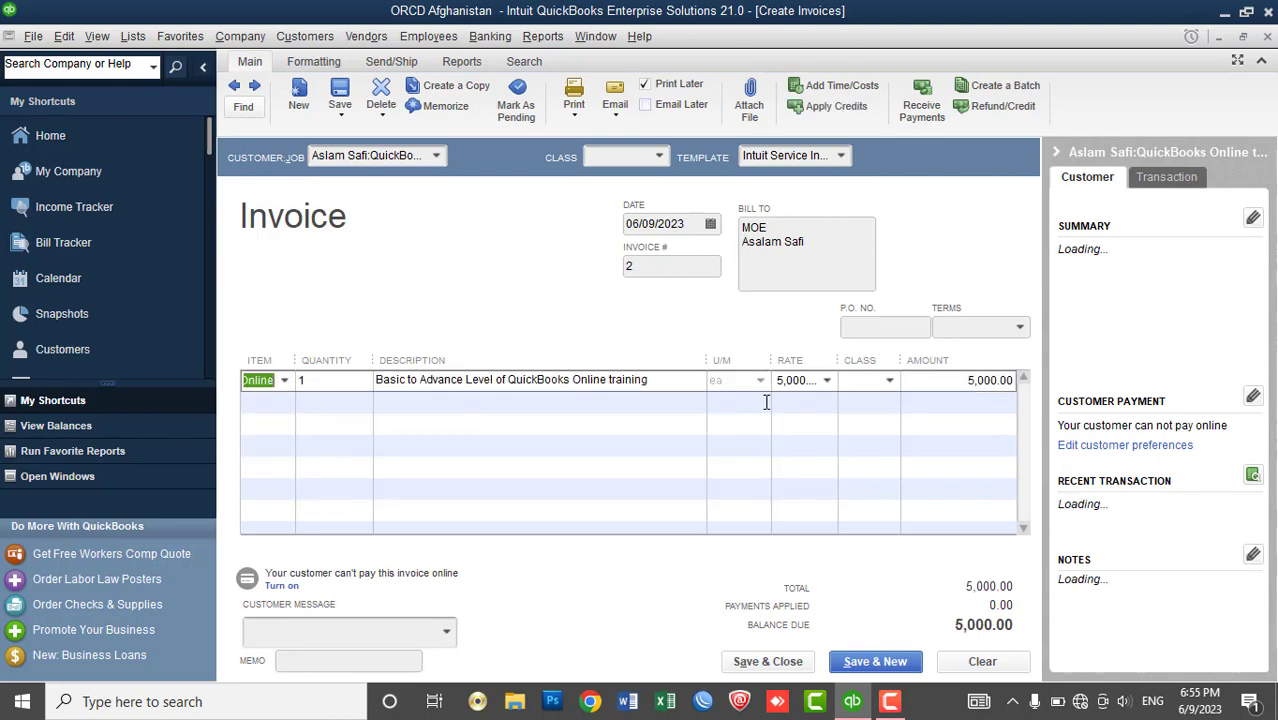
{"action": "left_click", "coordinate": [335, 389]}
{"action": "key", "text": "BackSpace"}
{"action": "type", "text": "5"}
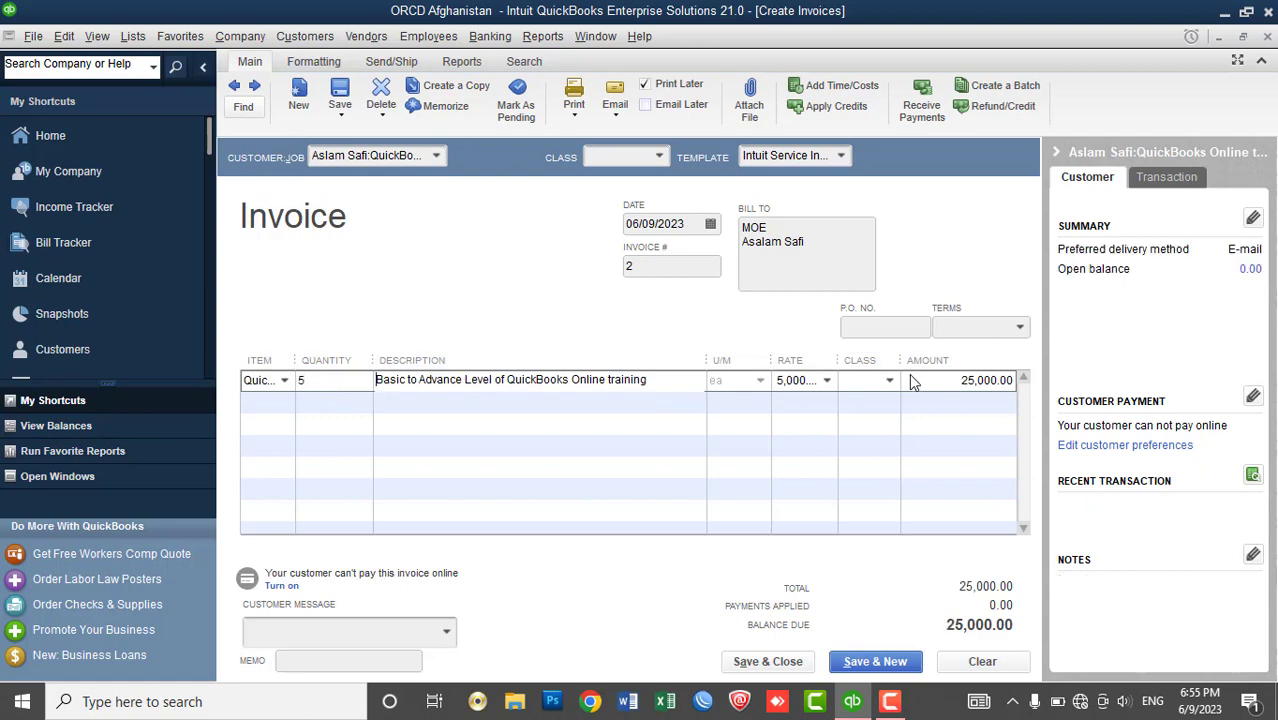
- Add the customer message "Thank you for your business." to the Online training invoice, and save and close it without a class
{"action": "left_click", "coordinate": [450, 632]}
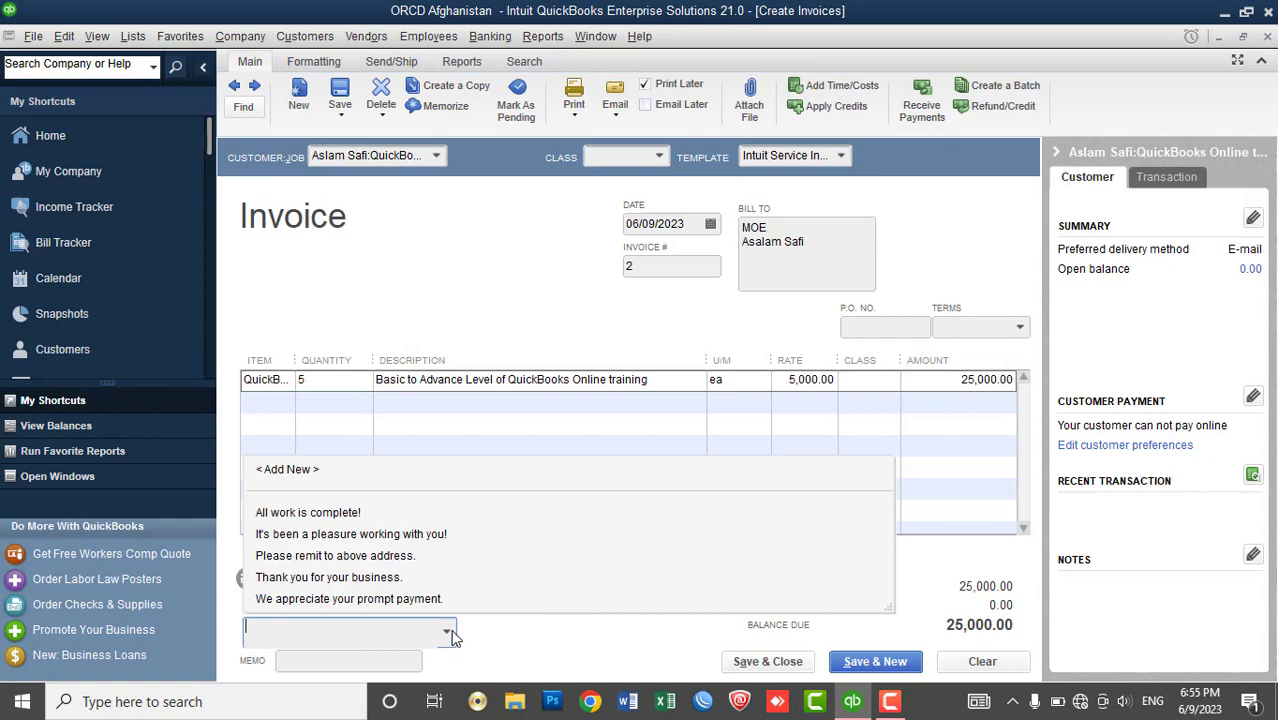
{"action": "left_click", "coordinate": [343, 577]}
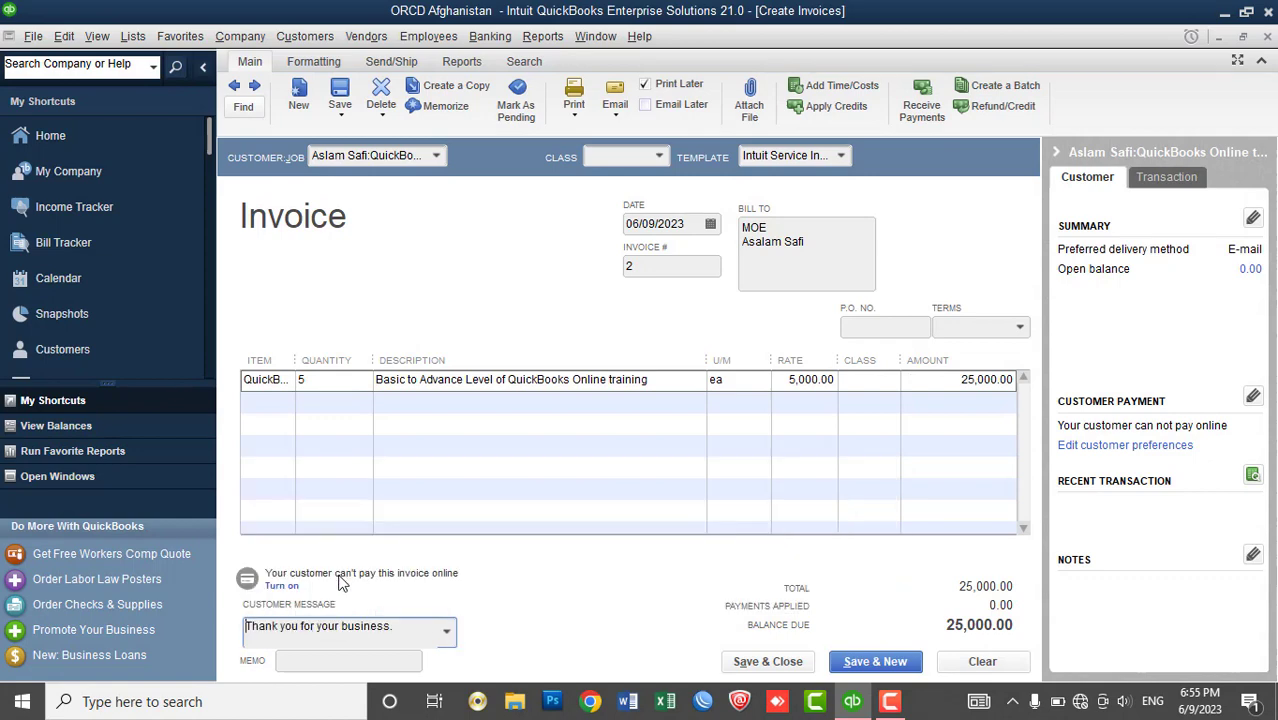
{"action": "left_click", "coordinate": [668, 267]}
{"action": "left_click", "coordinate": [797, 664]}
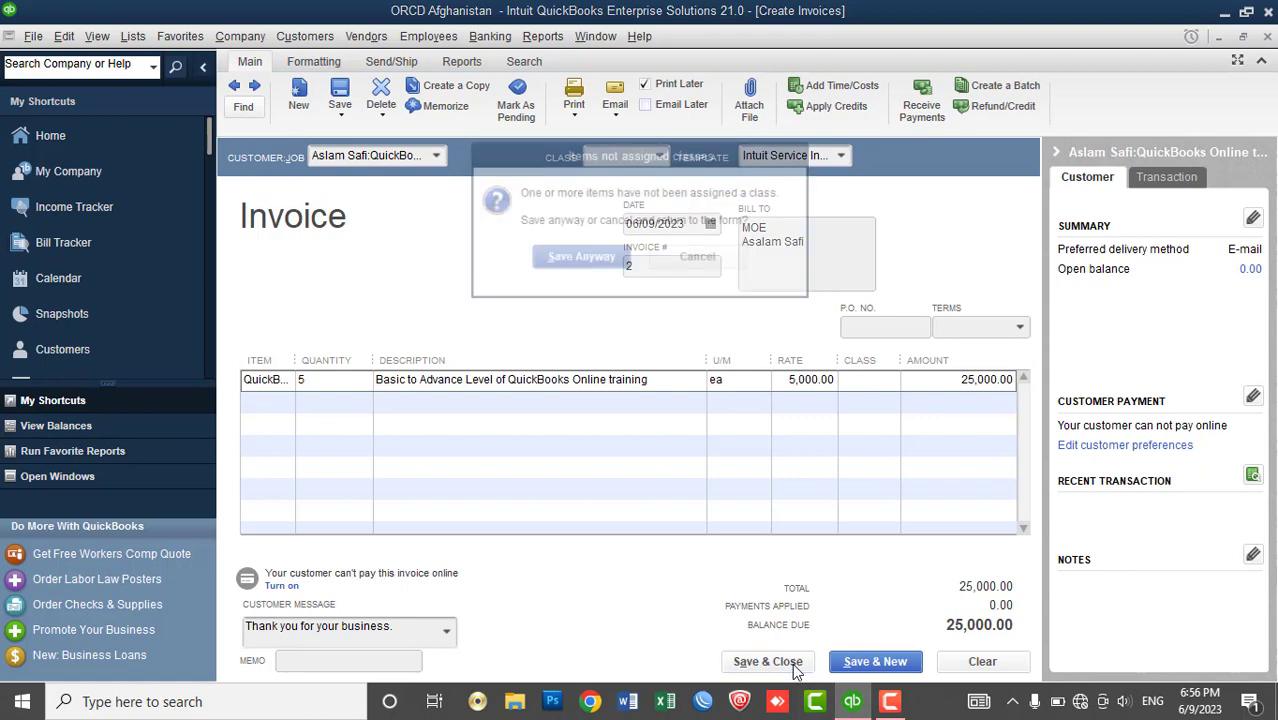
{"action": "left_click", "coordinate": [580, 258]}
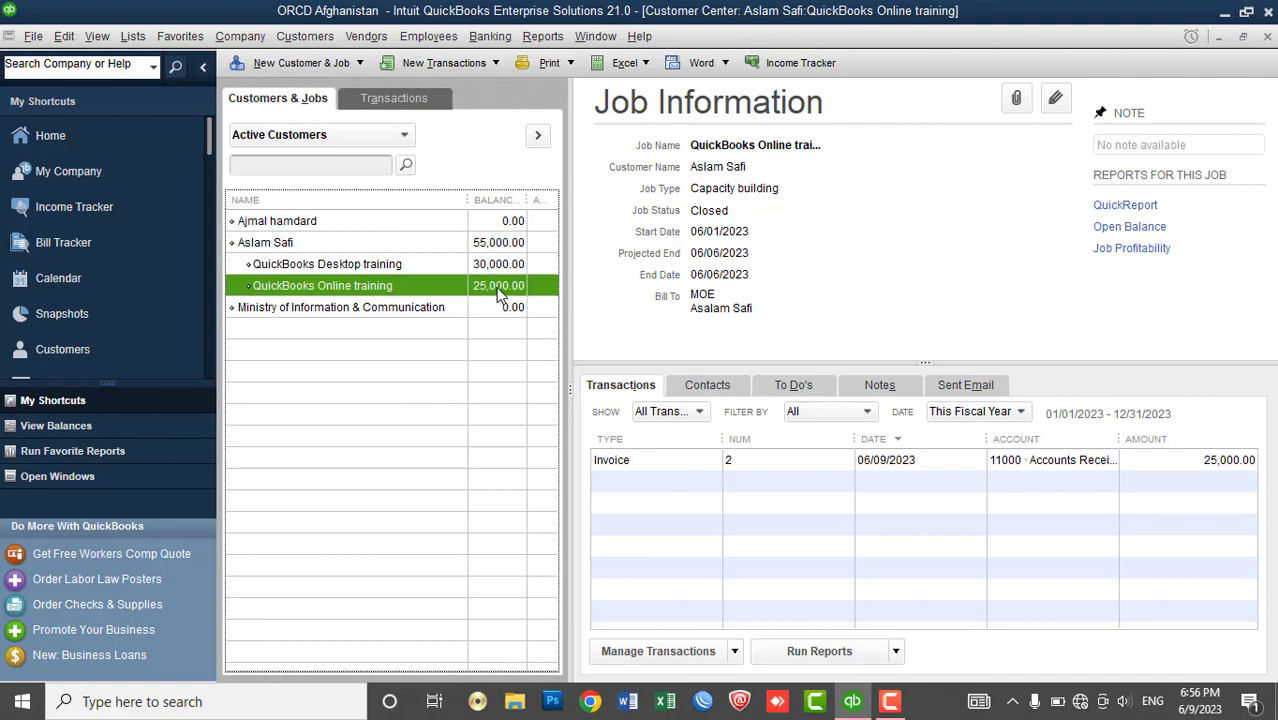
- View both training jobs' transactions and open a customer payment form for the QuickBooks Desktop training job
{"action": "left_click", "coordinate": [383, 264]}
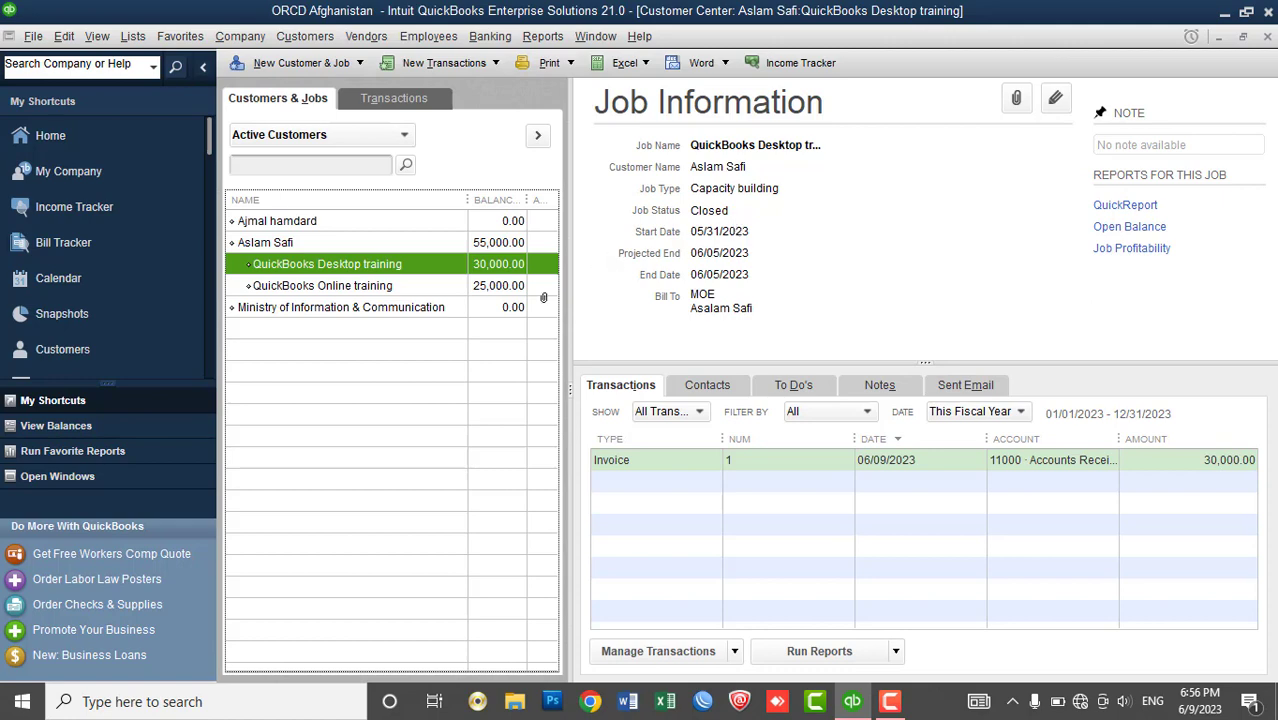
{"action": "left_click", "coordinate": [447, 285]}
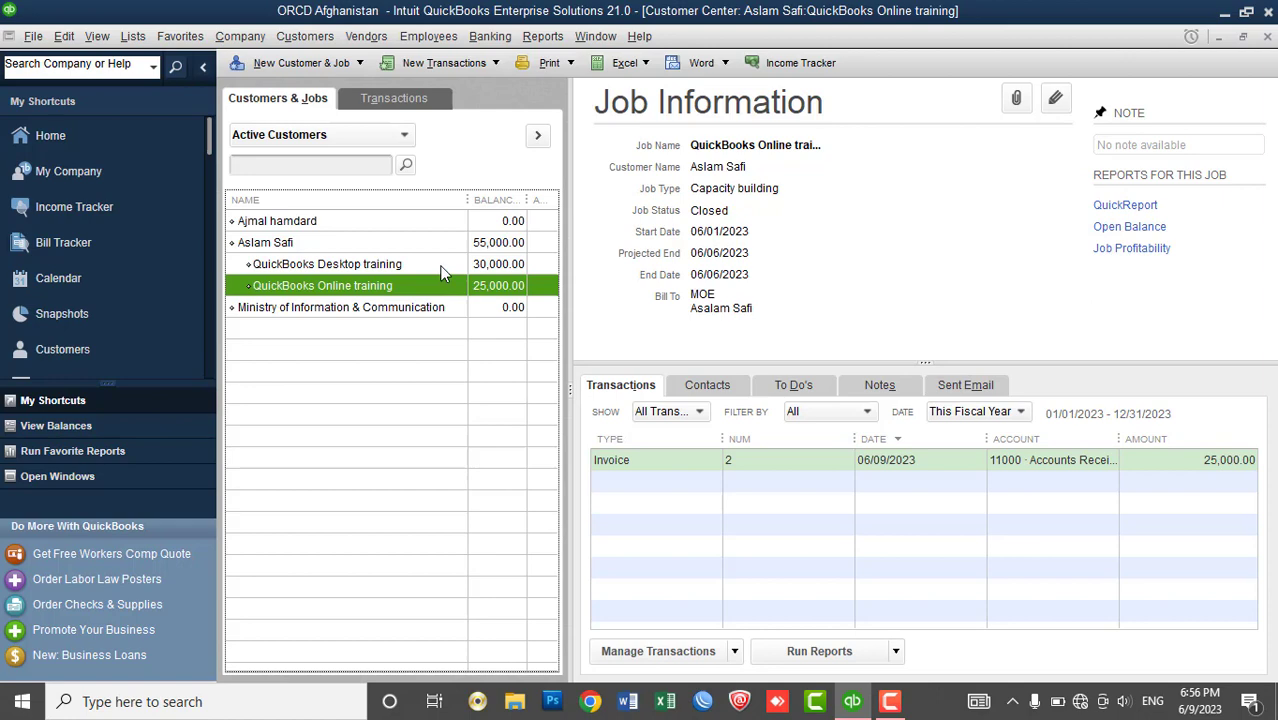
{"action": "left_click", "coordinate": [443, 265]}
{"action": "left_click", "coordinate": [456, 63]}
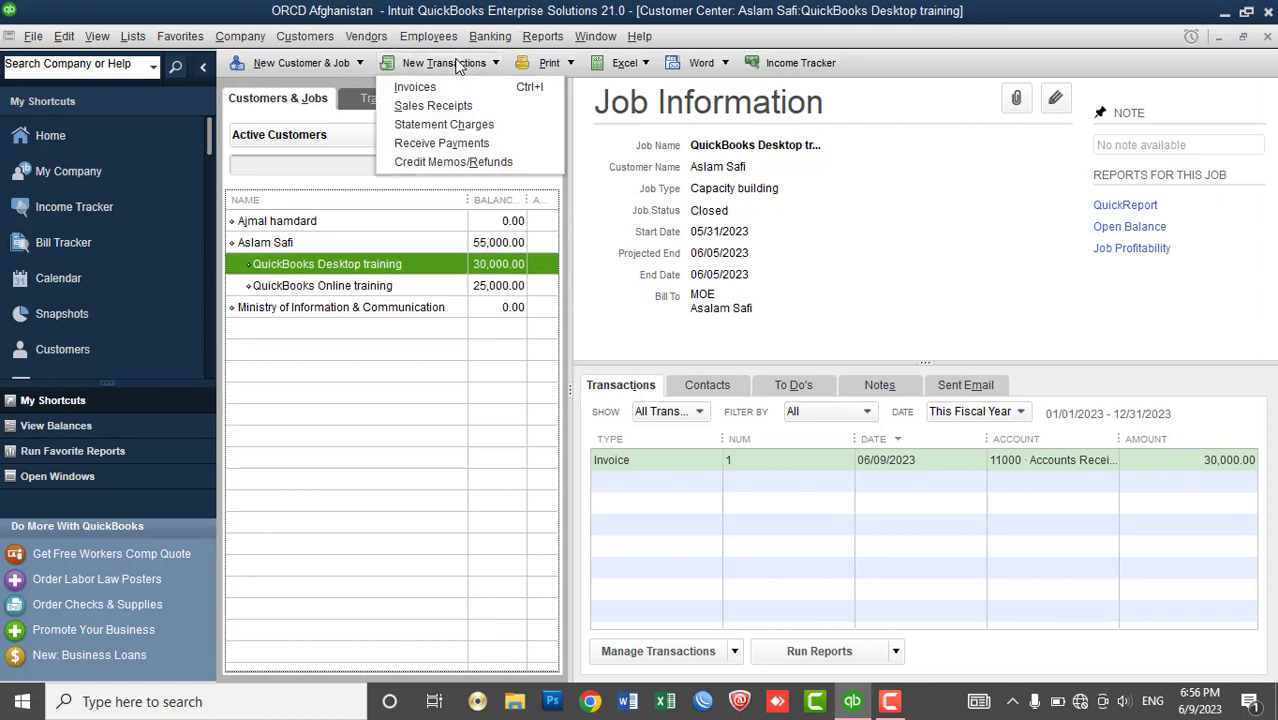
{"action": "left_click", "coordinate": [450, 143]}
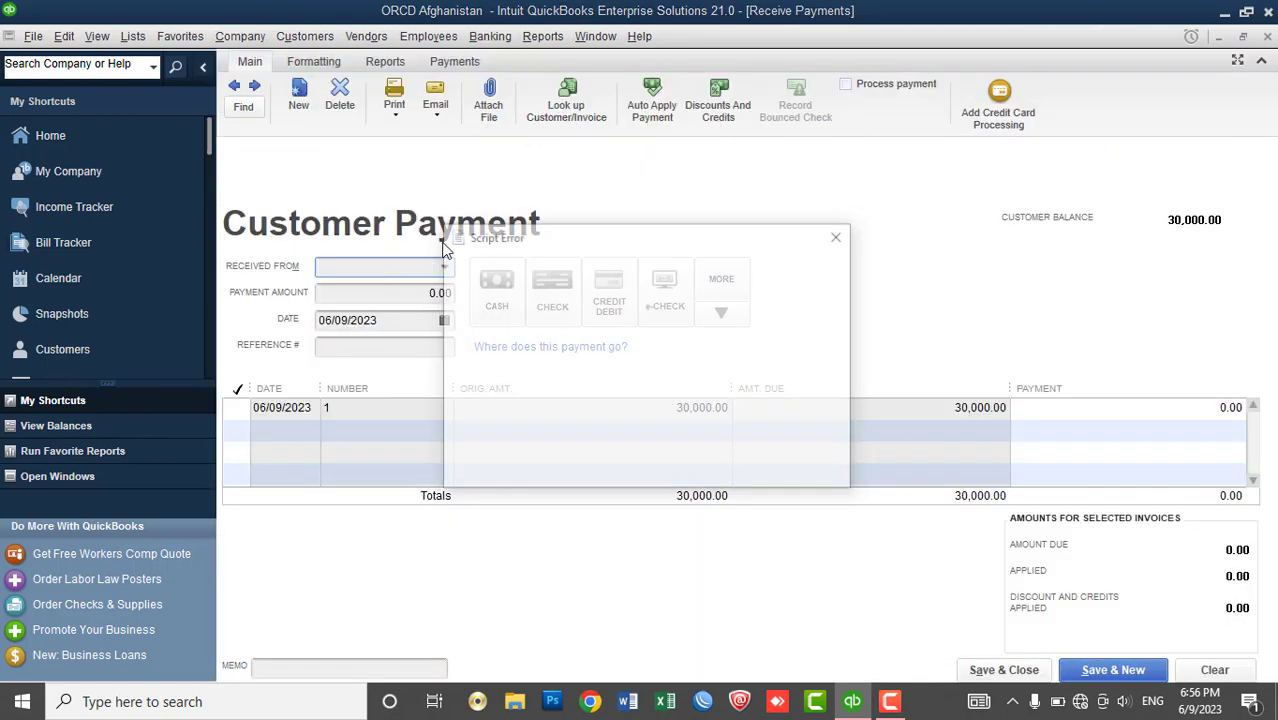
{"action": "left_click", "coordinate": [620, 462]}
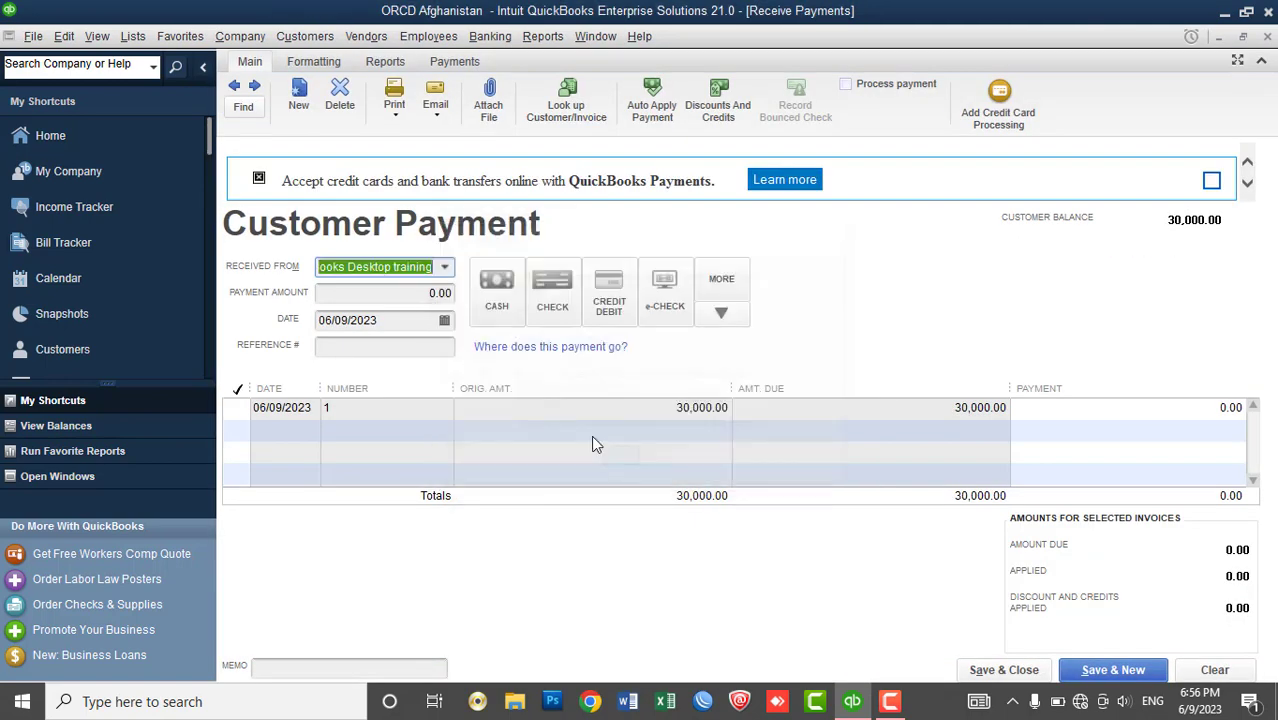
- Switch the payment's customer job between Online and Desktop training to review each job's open invoice, and close the form without recording a payment
{"action": "left_click", "coordinate": [445, 268]}
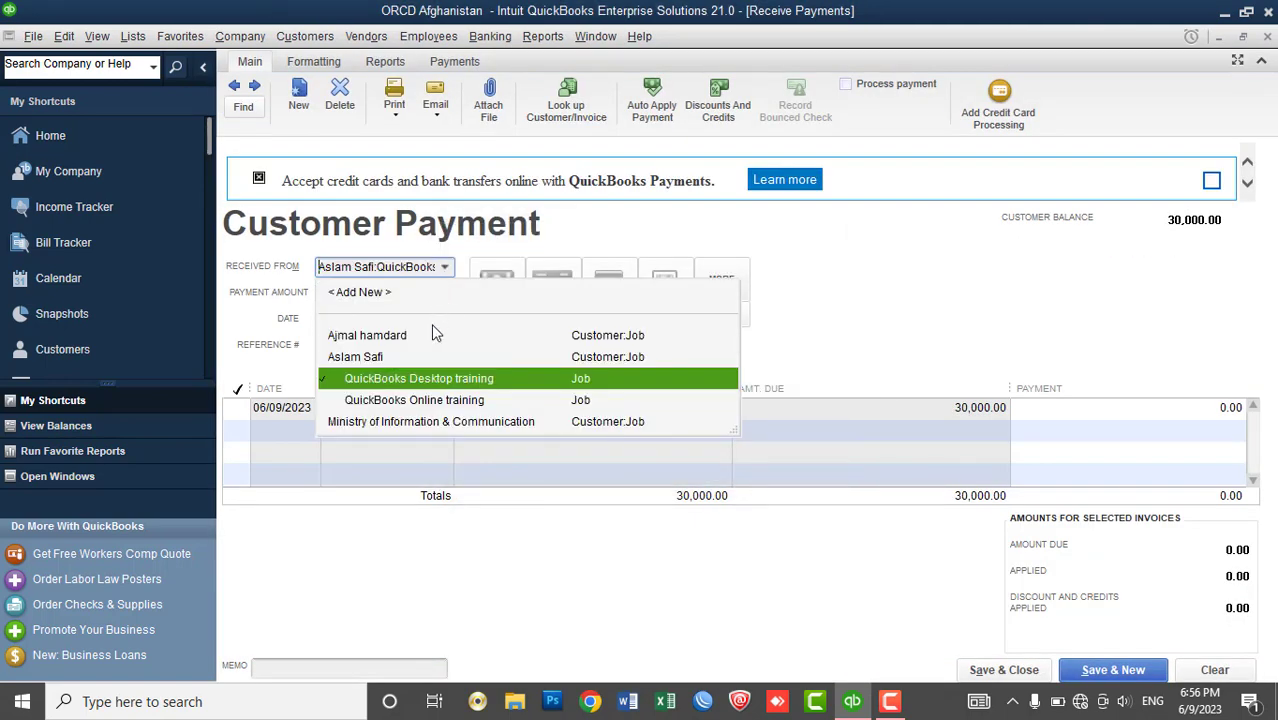
{"action": "left_click", "coordinate": [418, 401]}
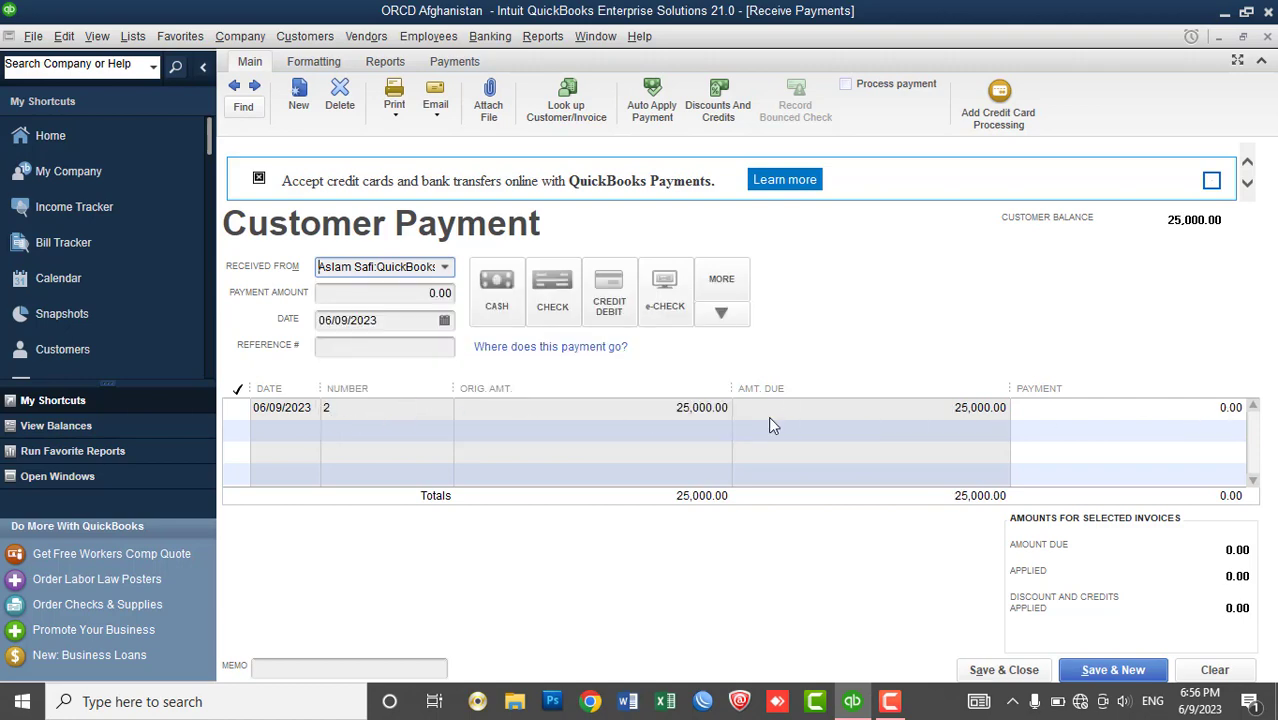
{"action": "left_click", "coordinate": [445, 267]}
{"action": "left_click", "coordinate": [405, 376]}
{"action": "left_click", "coordinate": [445, 267]}
{"action": "left_click", "coordinate": [407, 402]}
{"action": "left_click", "coordinate": [1267, 36]}
{"action": "left_click", "coordinate": [660, 229]}
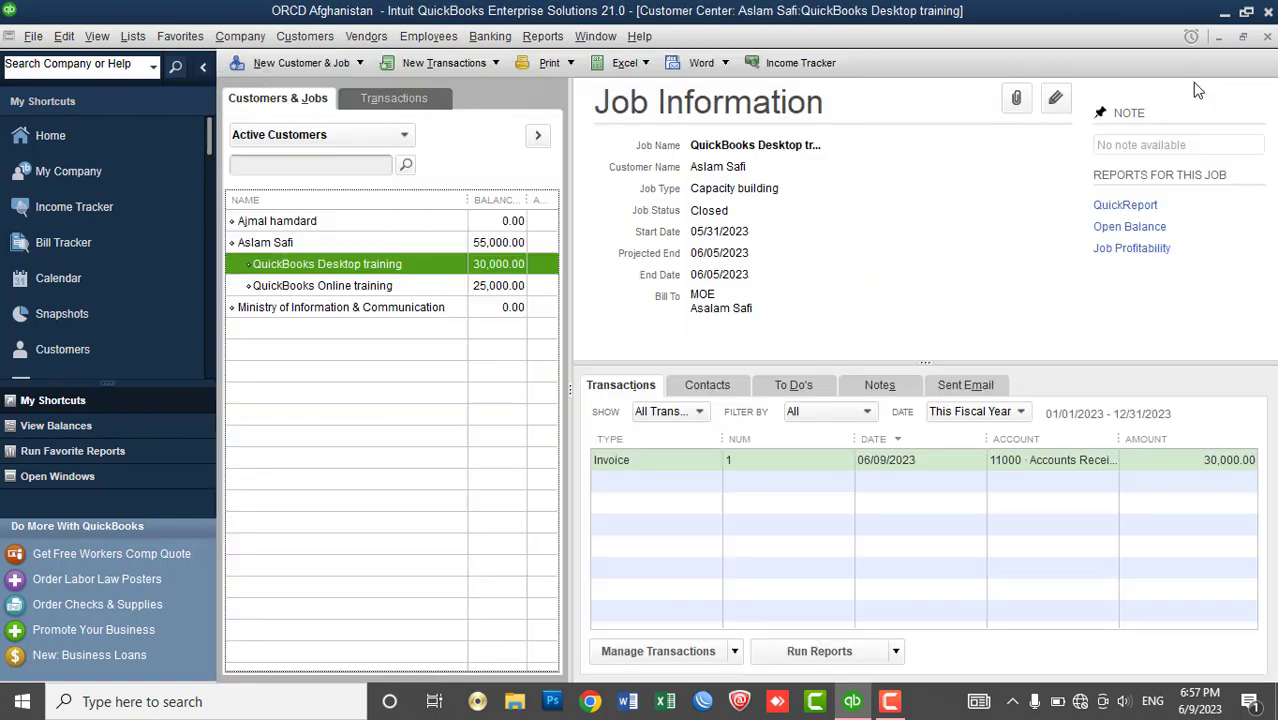
- Minimize the QuickBooks window and refresh the Windows desktop
{"action": "left_click", "coordinate": [1224, 11]}
{"action": "right_click", "coordinate": [834, 146]}
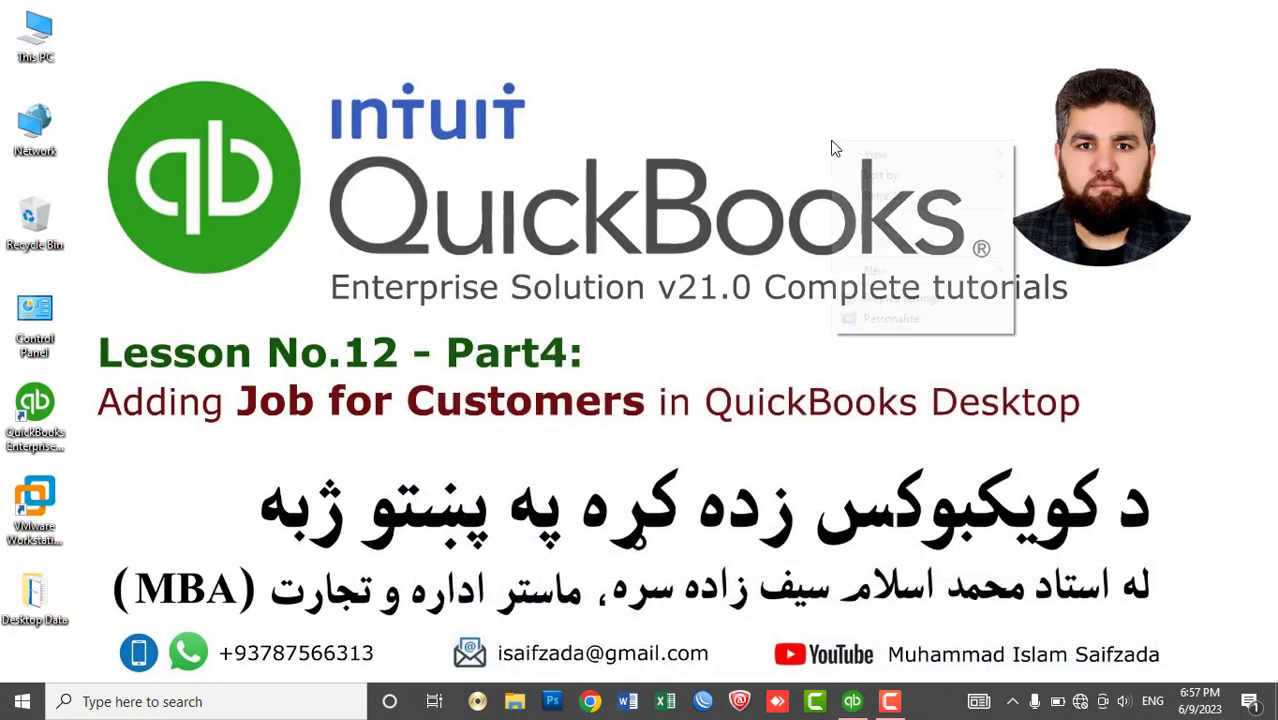
{"action": "left_click", "coordinate": [860, 196]}
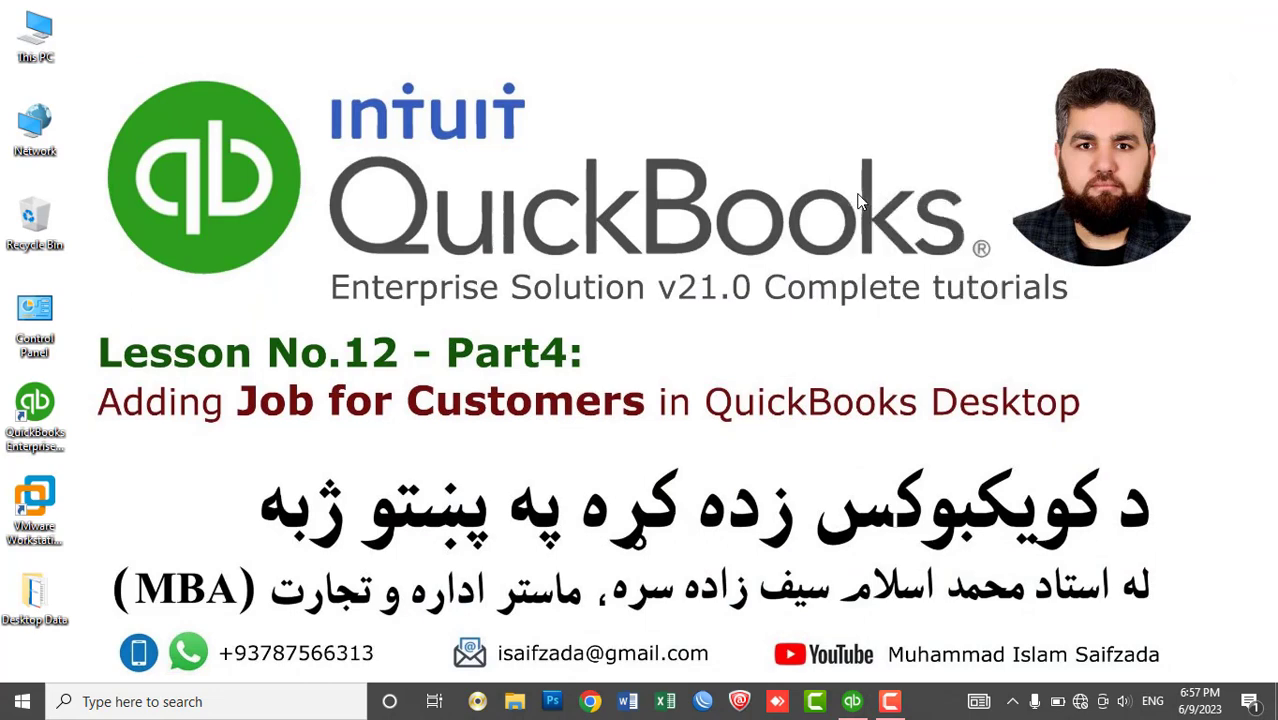